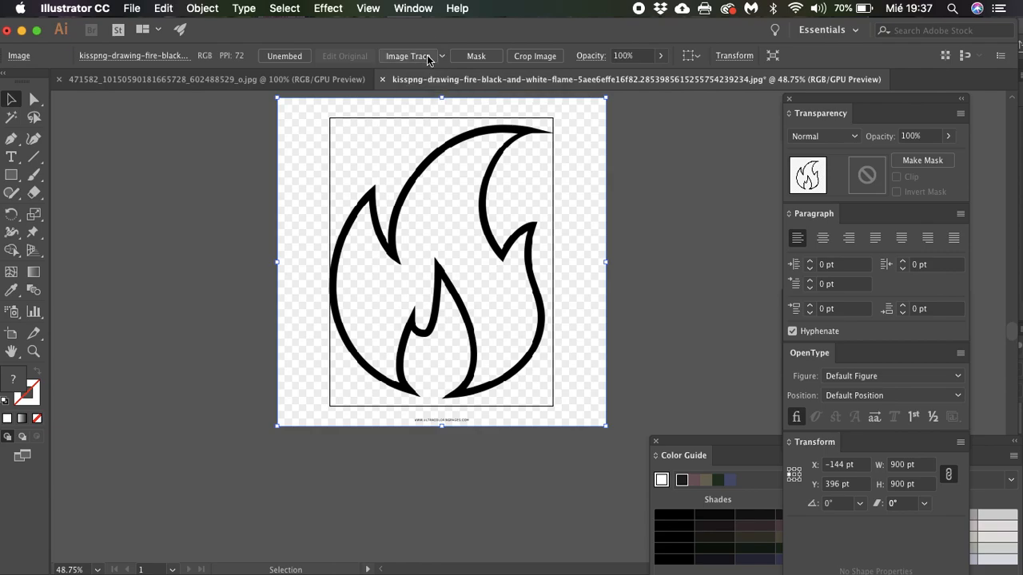
Step: Apply Image Trace to the flame image and open the detailed tracing settings, placed clear of the artwork
click(408, 56)
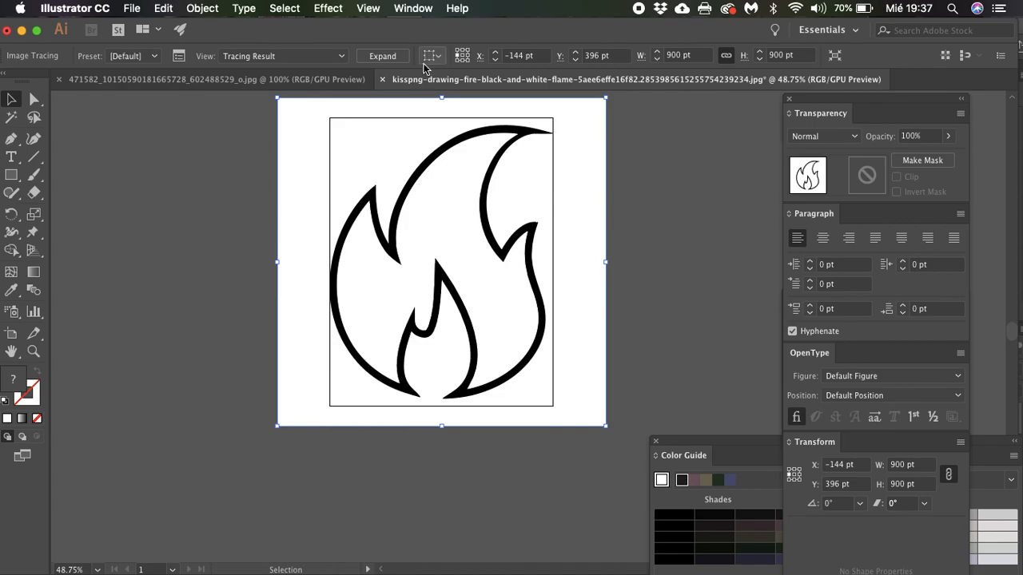
click(328, 57)
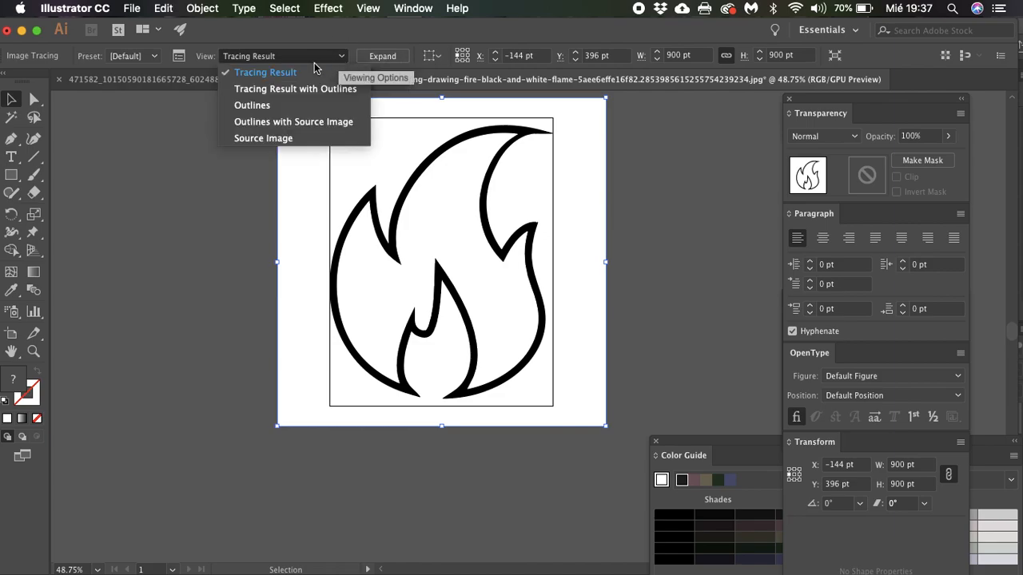
click(338, 60)
click(339, 61)
click(179, 62)
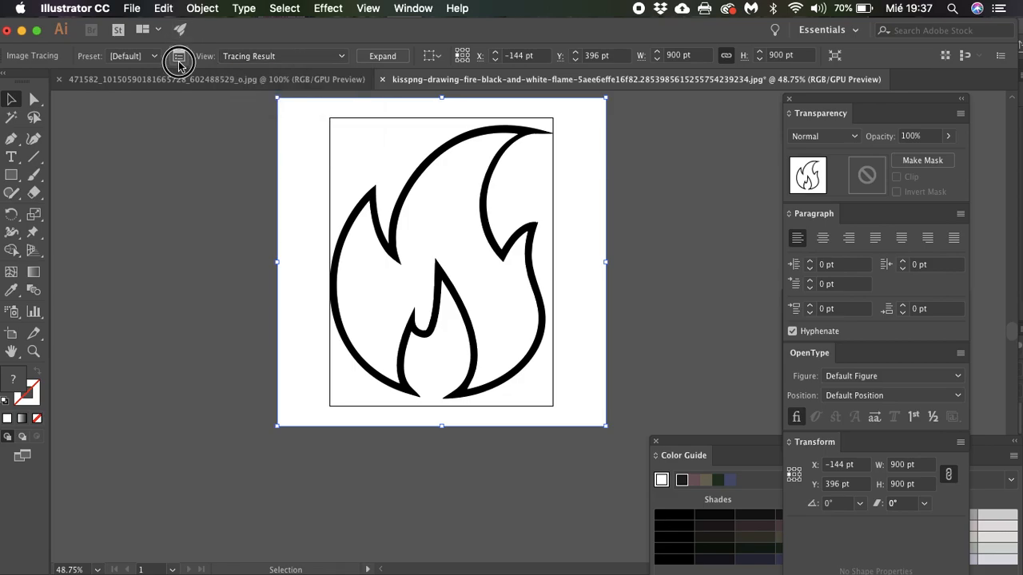
click(179, 63)
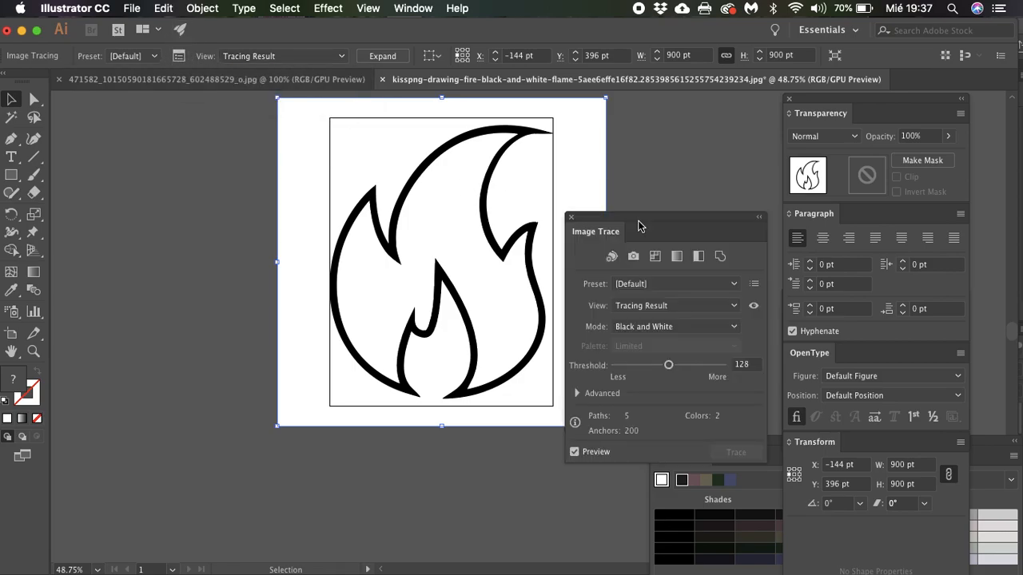
mouse_move(641, 222)
mouse_down()
mouse_move(426, 200)
mouse_move(160, 124)
mouse_move(147, 100)
mouse_up()
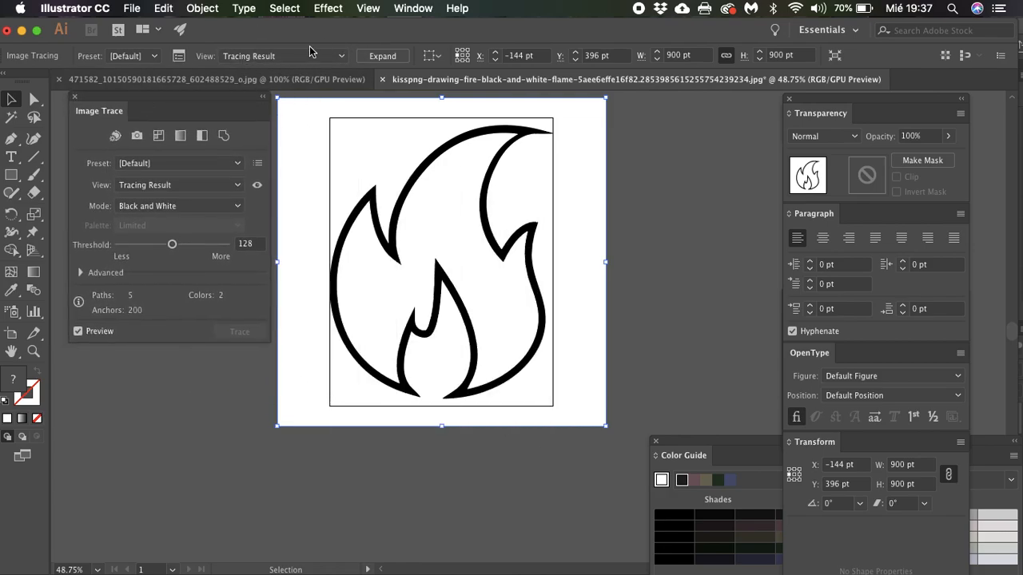
Step: Check the trace in the Tracing Result with Outlines view, and return to the Tracing Result view
click(342, 58)
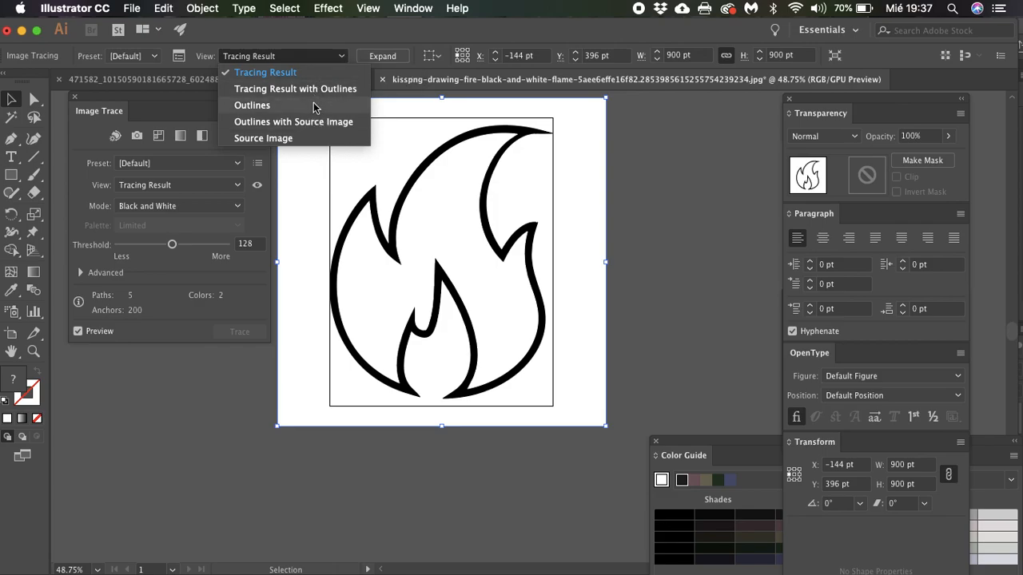
click(303, 88)
click(336, 58)
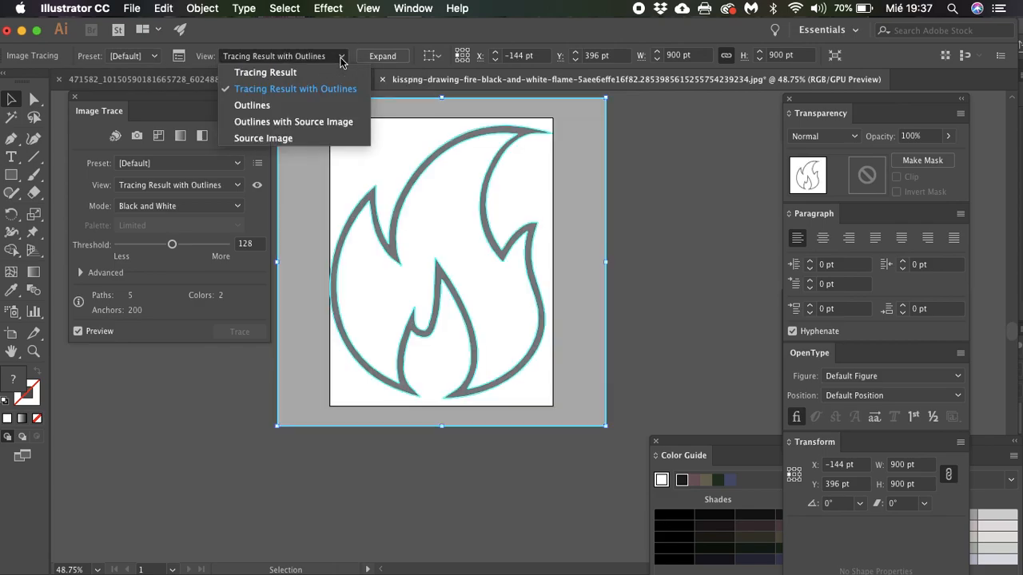
click(308, 71)
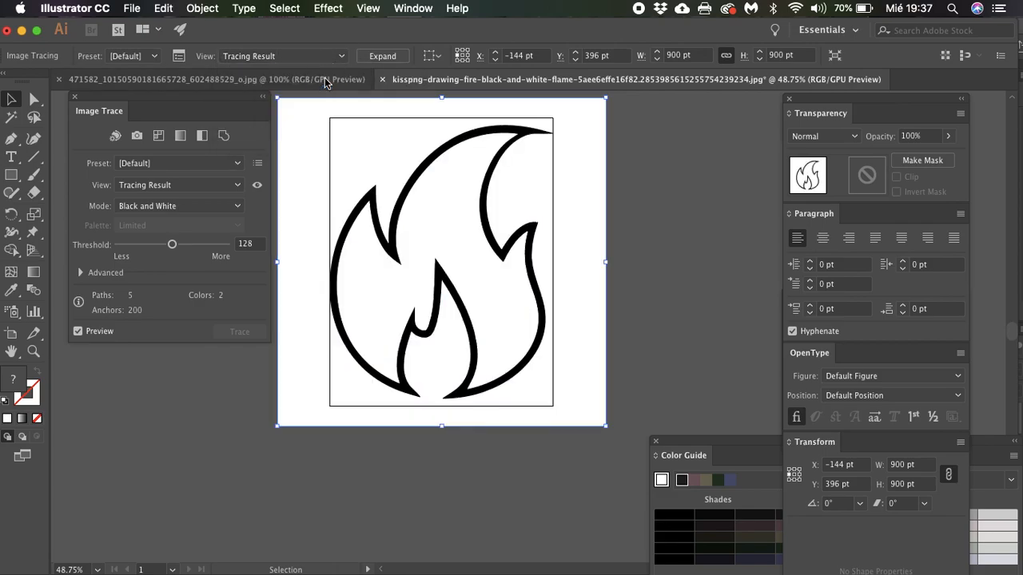
Step: Apply the Black and White Logo preset to the flame trace and set its threshold to 154
click(171, 166)
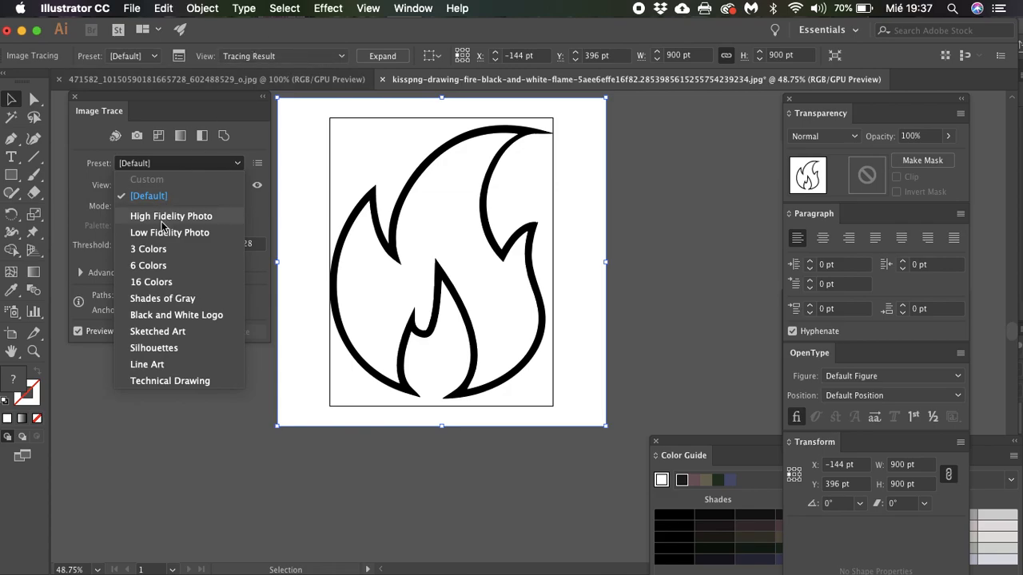
click(141, 318)
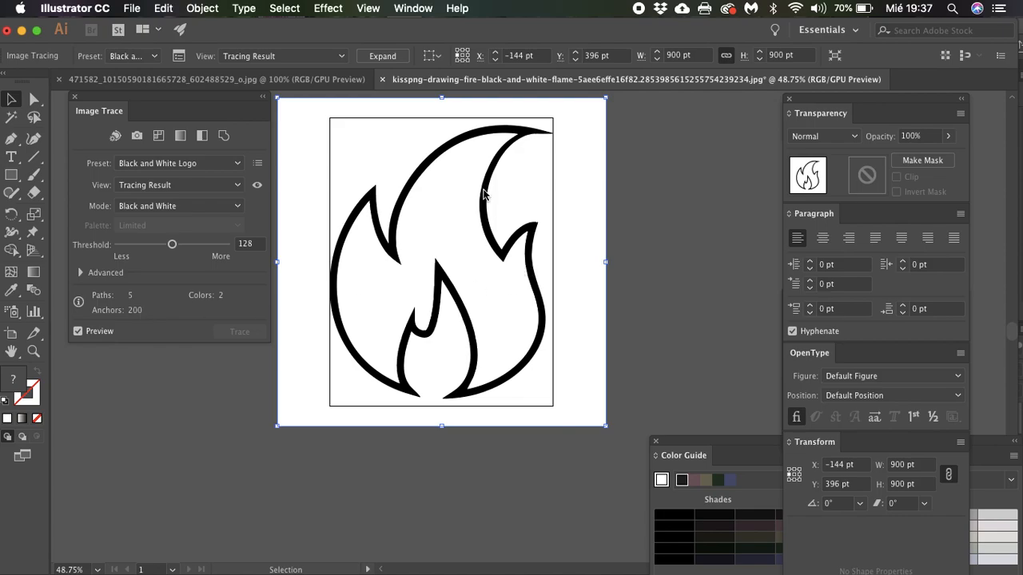
mouse_move(171, 247)
mouse_down()
mouse_move(214, 246)
mouse_move(128, 244)
mouse_move(183, 245)
mouse_up()
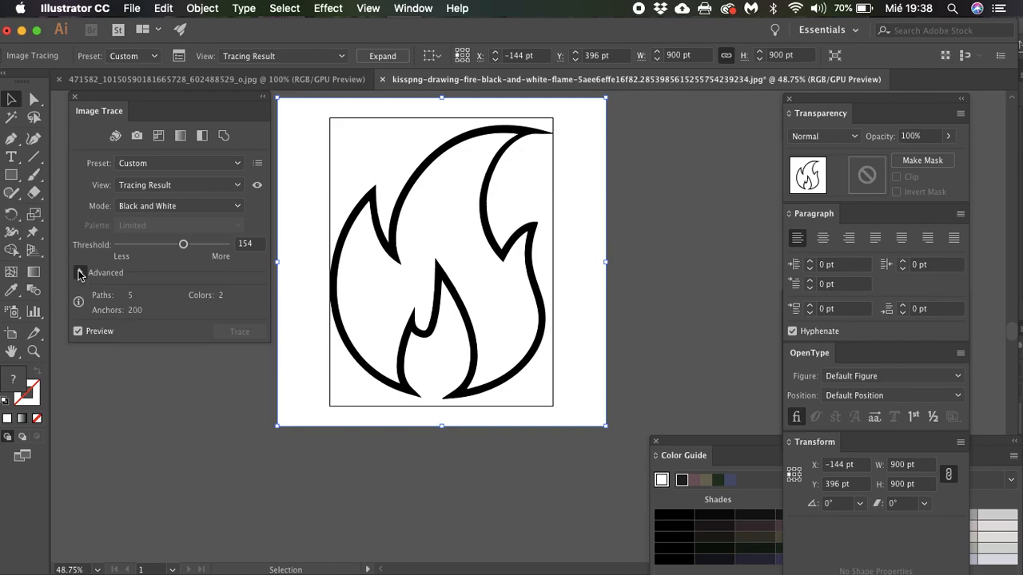
Step: Try advanced Paths values of 44%, 11% and 40% on the flame trace, and go back to 50%
click(80, 273)
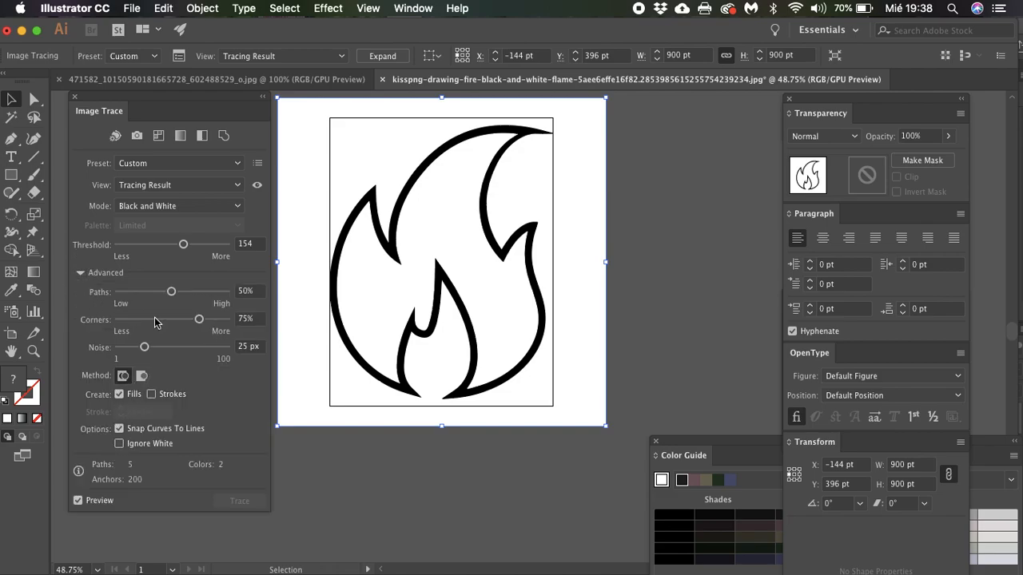
drag(171, 291, 165, 292)
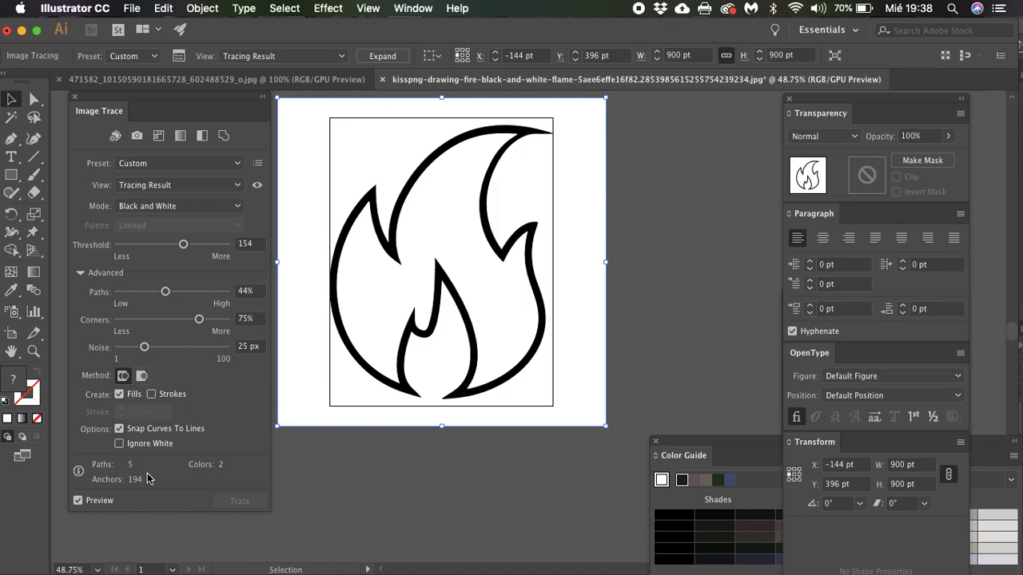
drag(133, 293, 129, 293)
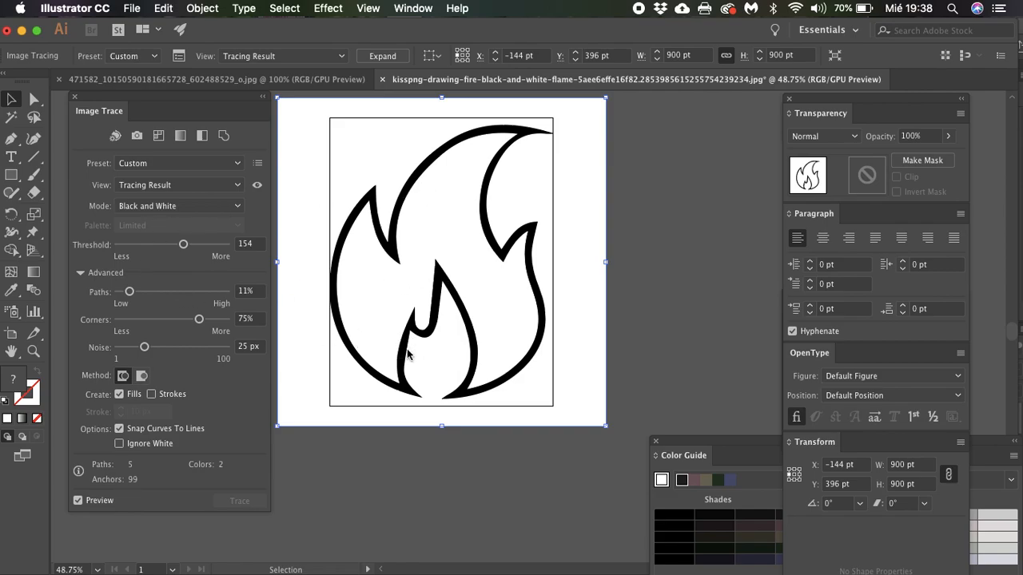
drag(130, 292, 163, 294)
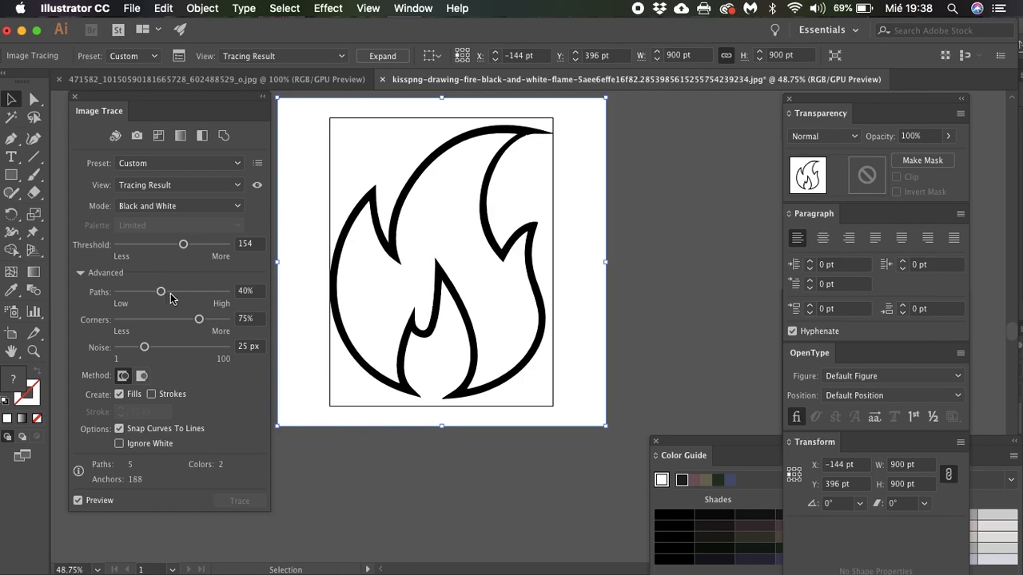
click(171, 292)
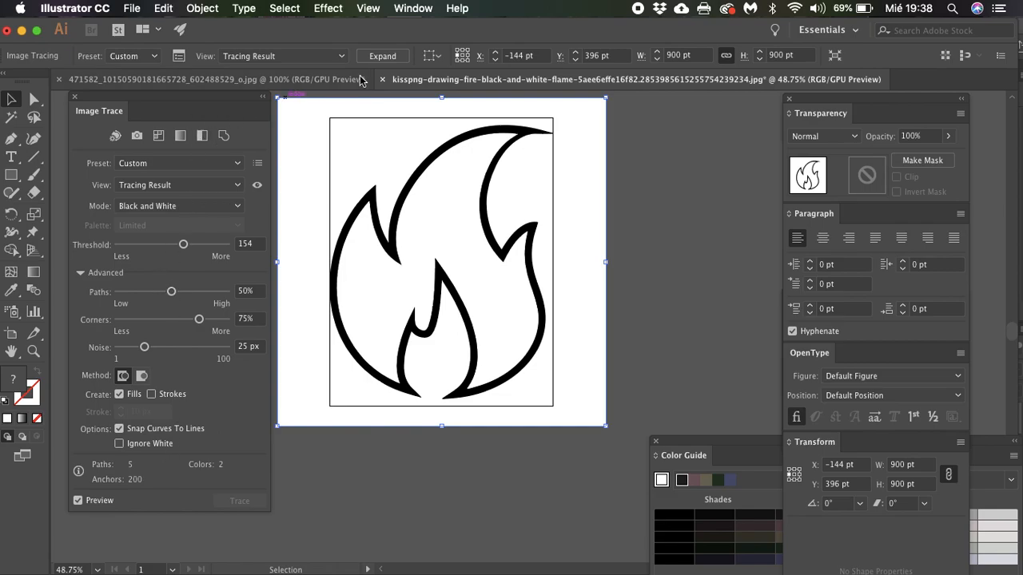
Step: Expand the flame trace into editable vector paths
click(383, 57)
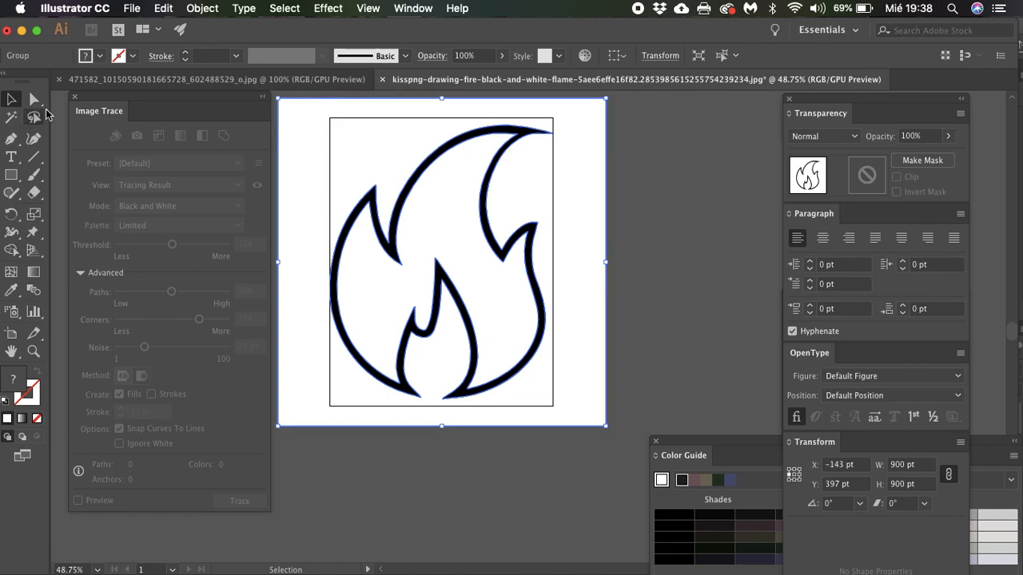
click(622, 156)
click(568, 190)
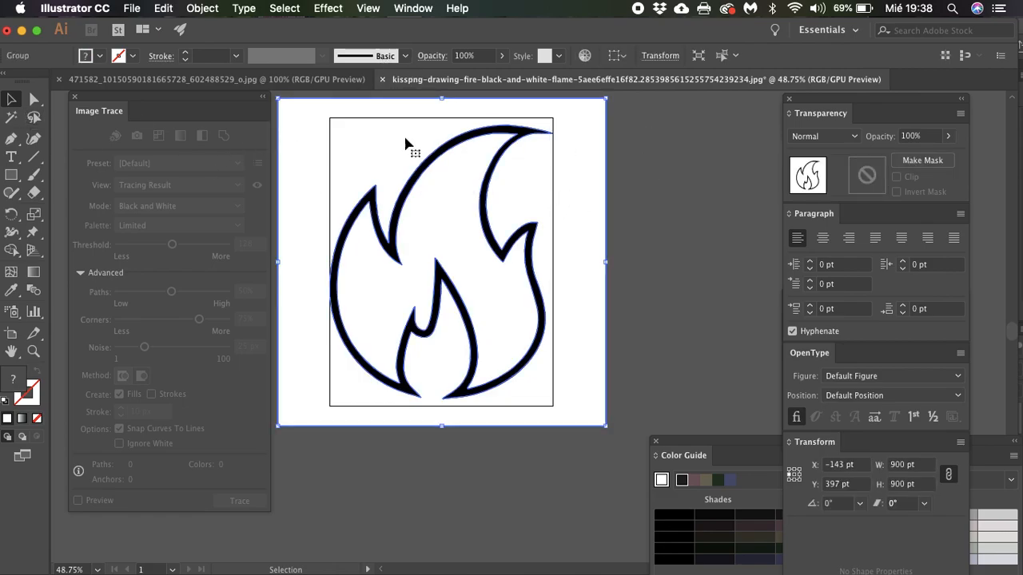
Step: Directly select the white background shape around the flame and delete it
click(31, 102)
click(617, 164)
click(595, 174)
click(593, 171)
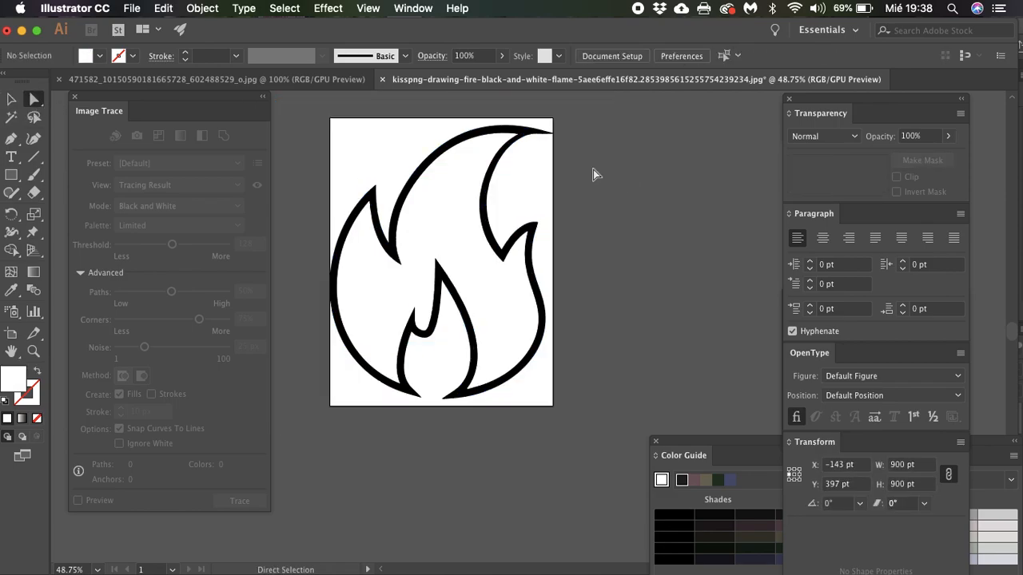
Step: Fill the flame's white interior with a brick red from the High Contrast 3 colour harmony
click(365, 286)
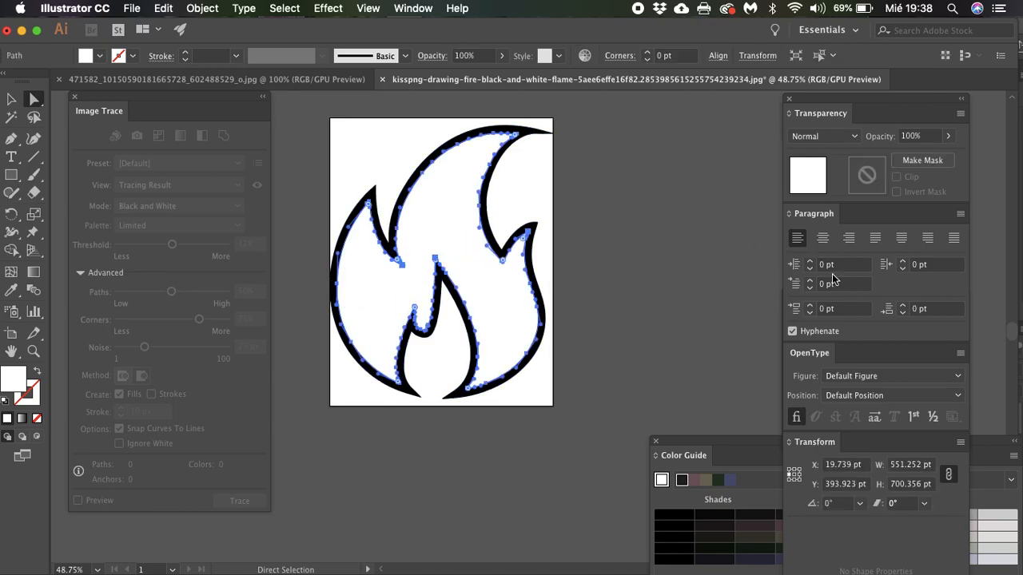
click(743, 527)
drag(746, 445, 718, 406)
click(984, 441)
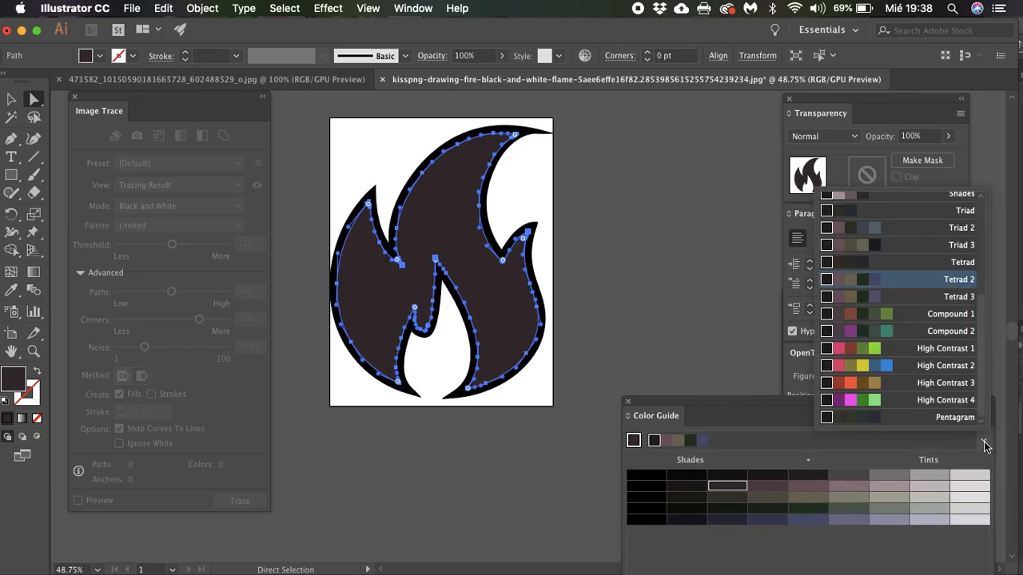
click(854, 384)
click(768, 497)
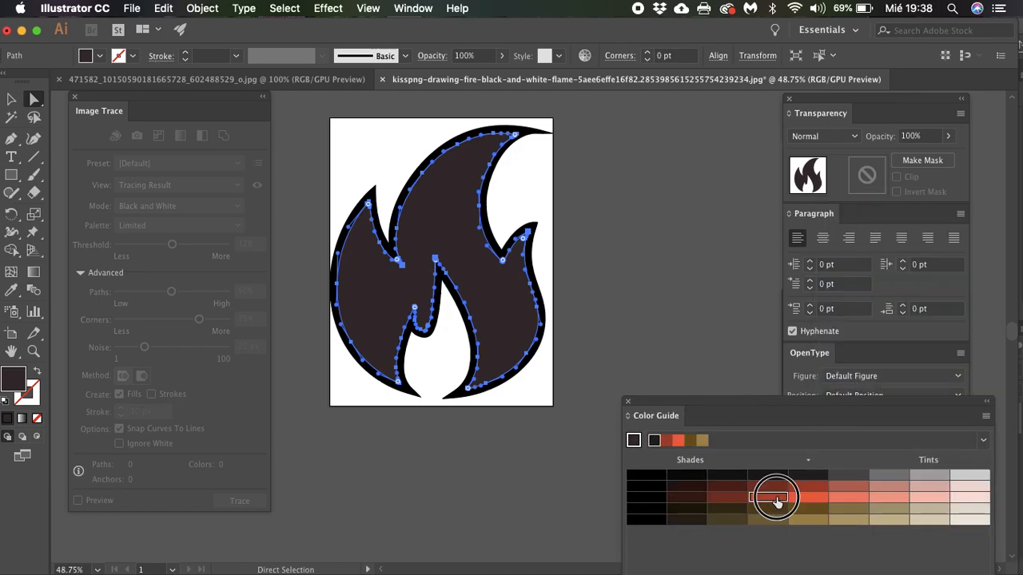
Step: Recolour the flame's black outline with a very dark red shade from the same harmony and deselect it
click(459, 366)
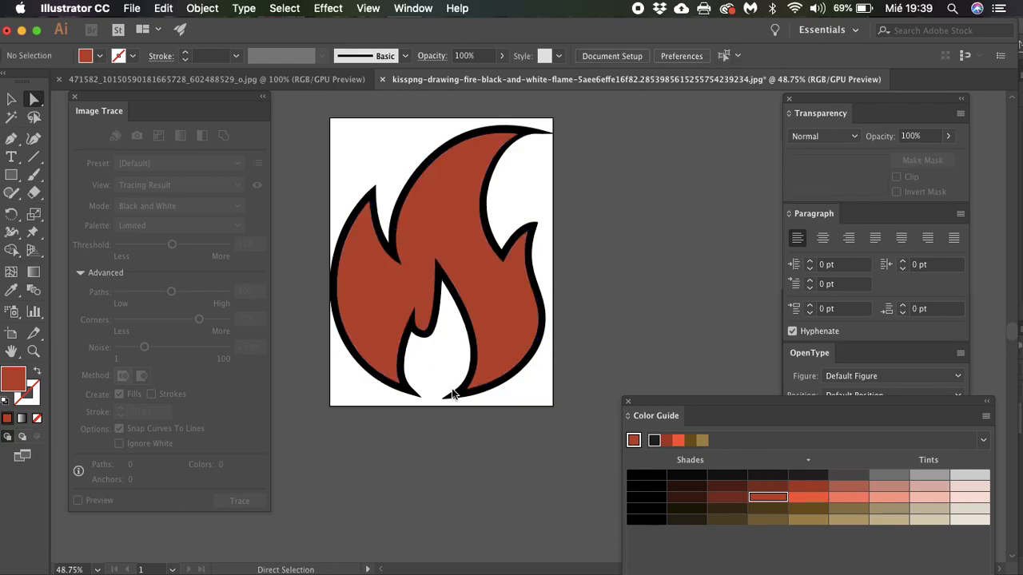
click(452, 395)
click(803, 496)
click(769, 488)
click(695, 501)
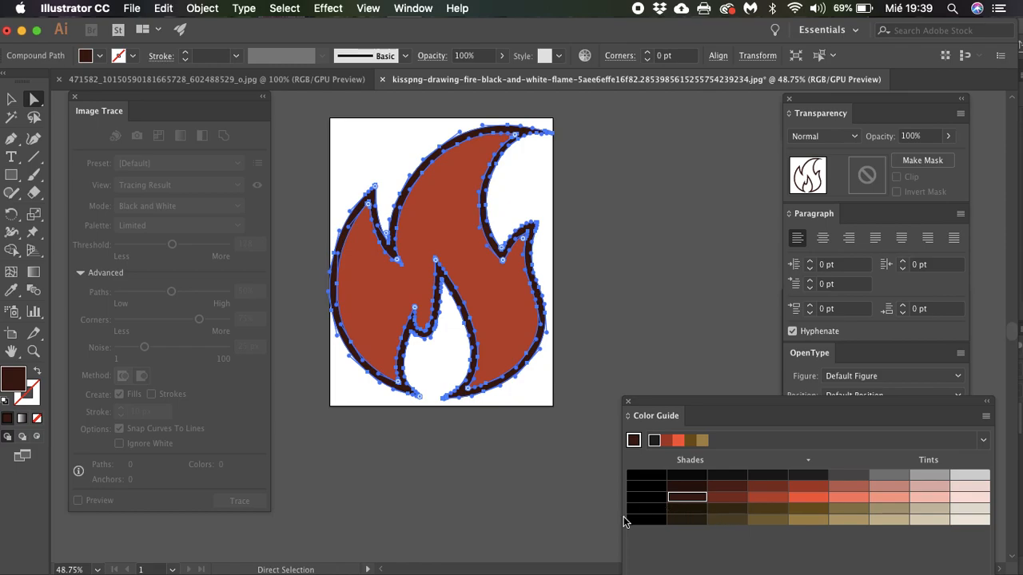
click(477, 505)
Step: Switch to the other open document and examine the pink line drawing of the woman with flowers up close
scroll(415, 371, up, 1)
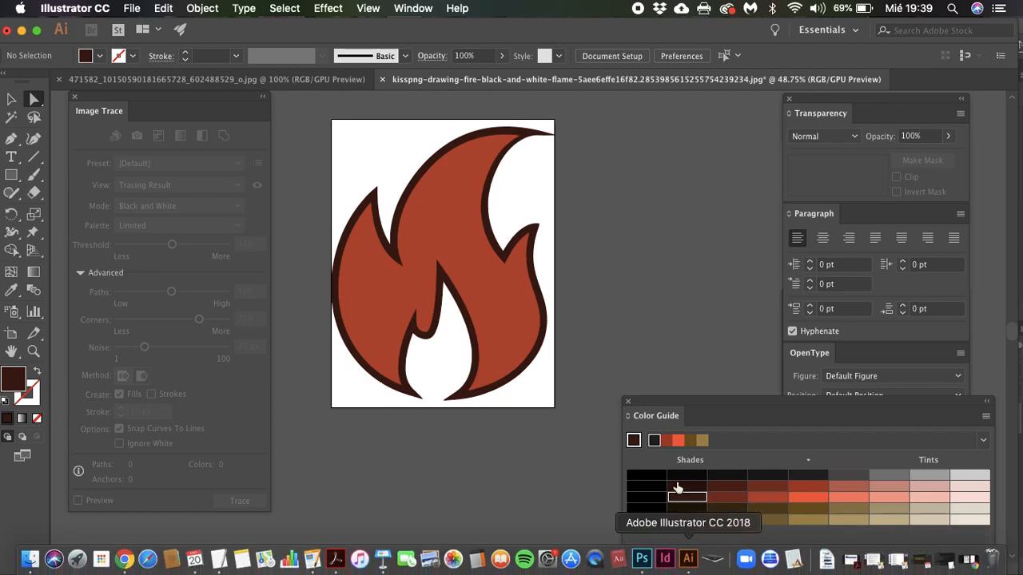
click(315, 83)
scroll(287, 214, up, 5)
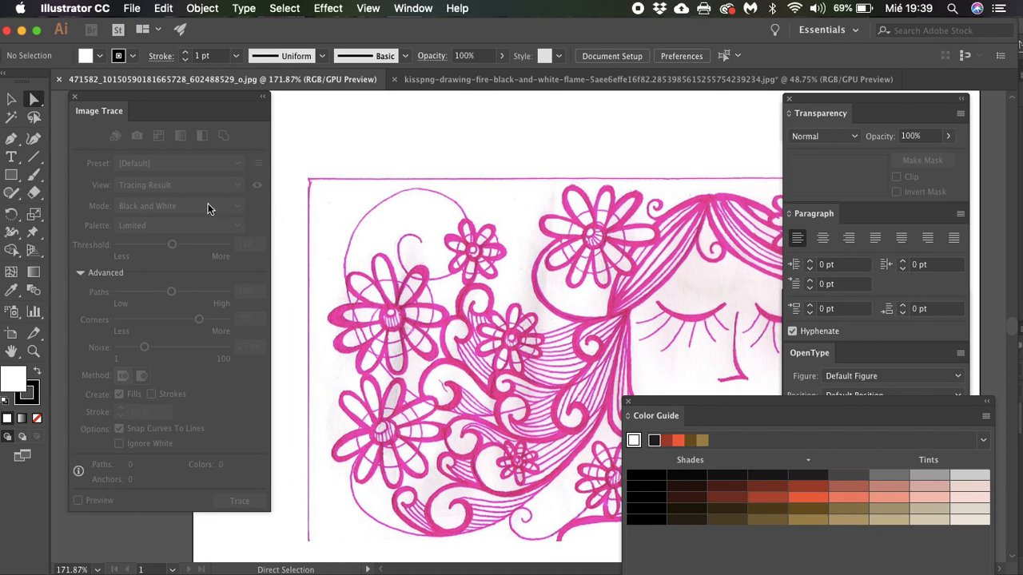
scroll(425, 309, down, 3)
scroll(425, 310, up, 3)
scroll(425, 309, down, 4)
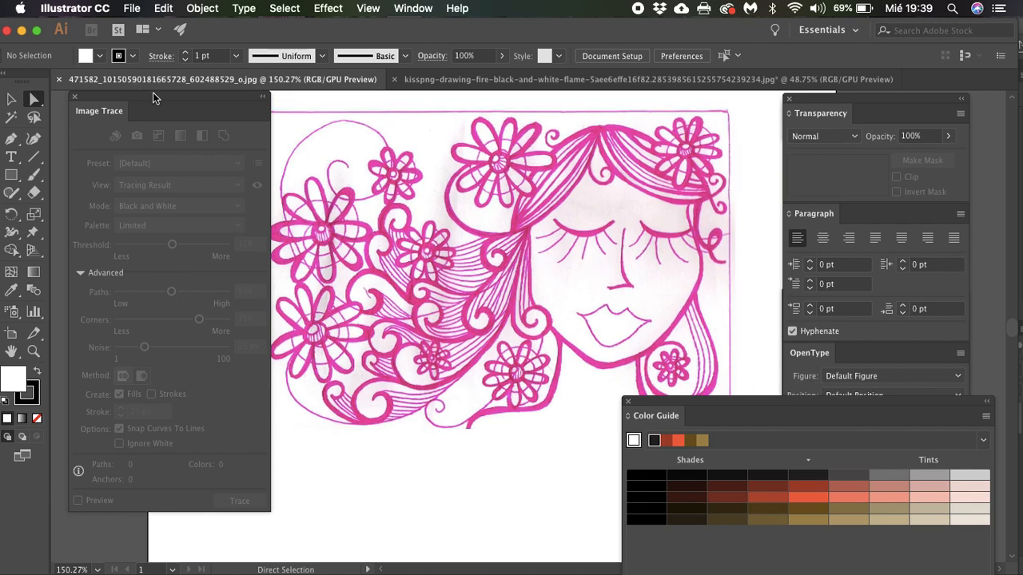
Step: Close the Image Trace and Color Guide panels to clear the view of the pink drawing
click(72, 98)
scroll(274, 240, right, 3)
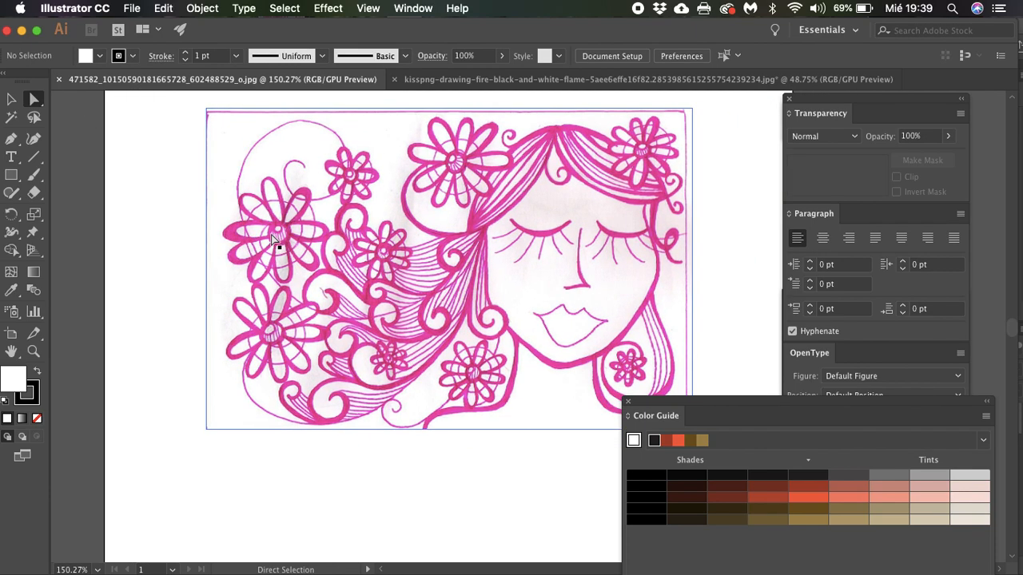
click(627, 404)
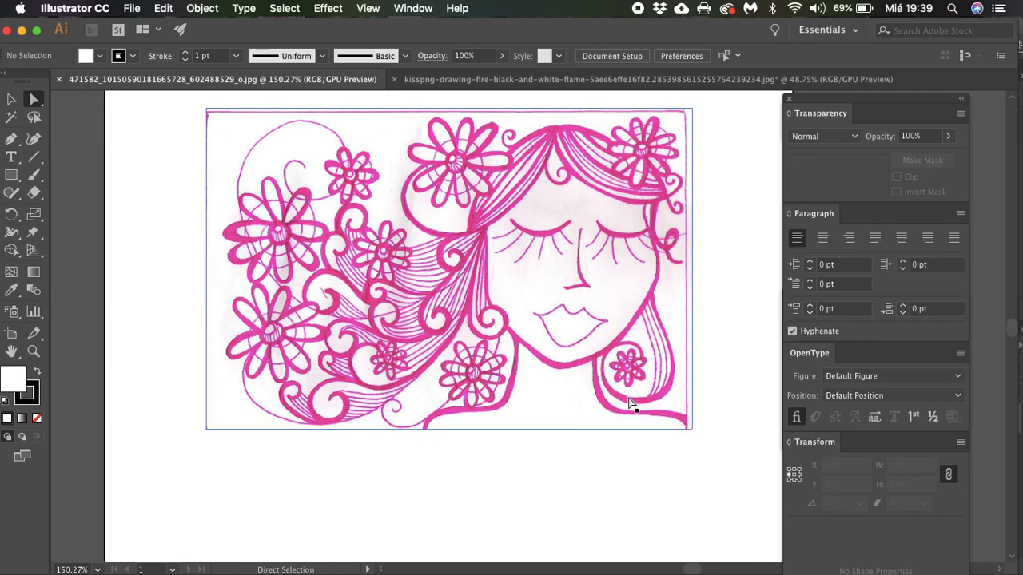
scroll(477, 455, down, 1)
scroll(477, 456, up, 1)
scroll(477, 455, right, 1)
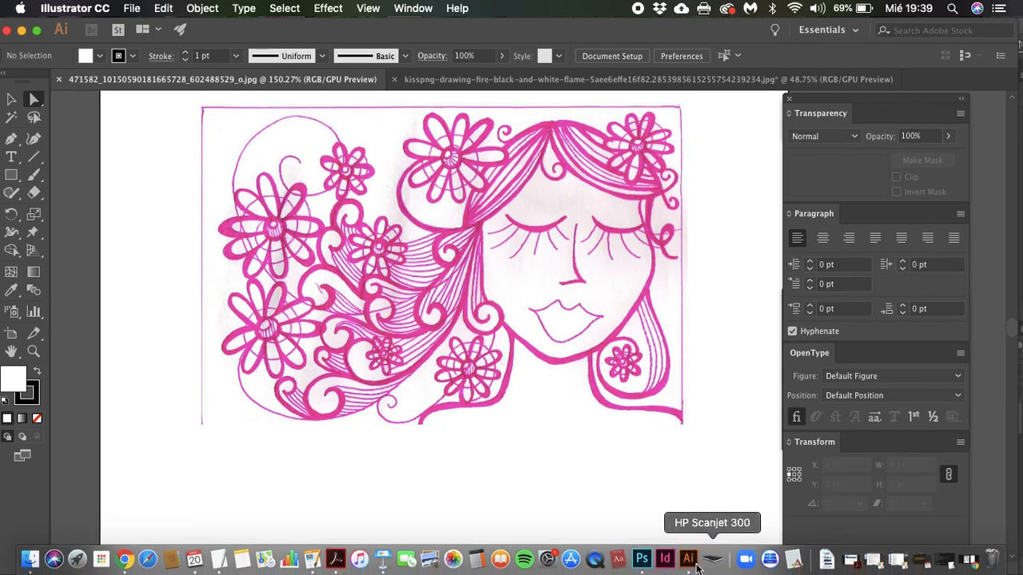
Step: Switch to Photoshop and examine the open pen portrait, from the notebook's spiral binding to the heart necklace
click(639, 561)
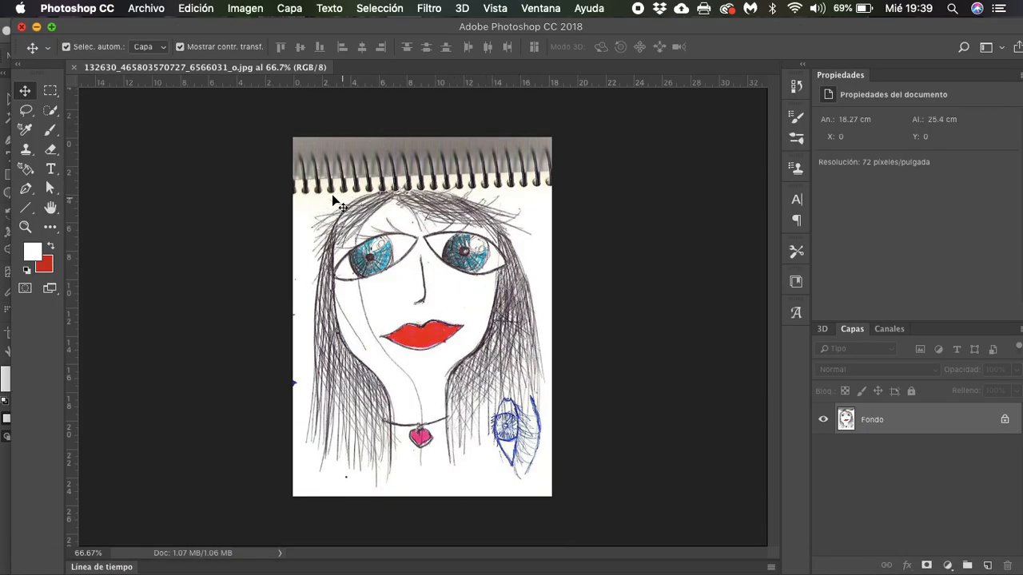
scroll(422, 155, up, 5)
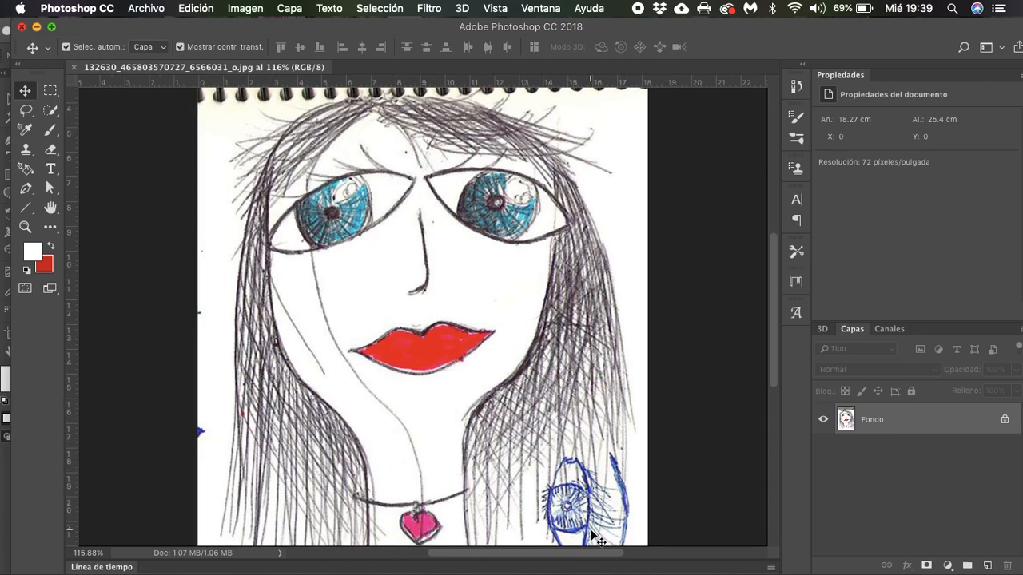
scroll(611, 480, up, 5)
scroll(457, 459, up, 3)
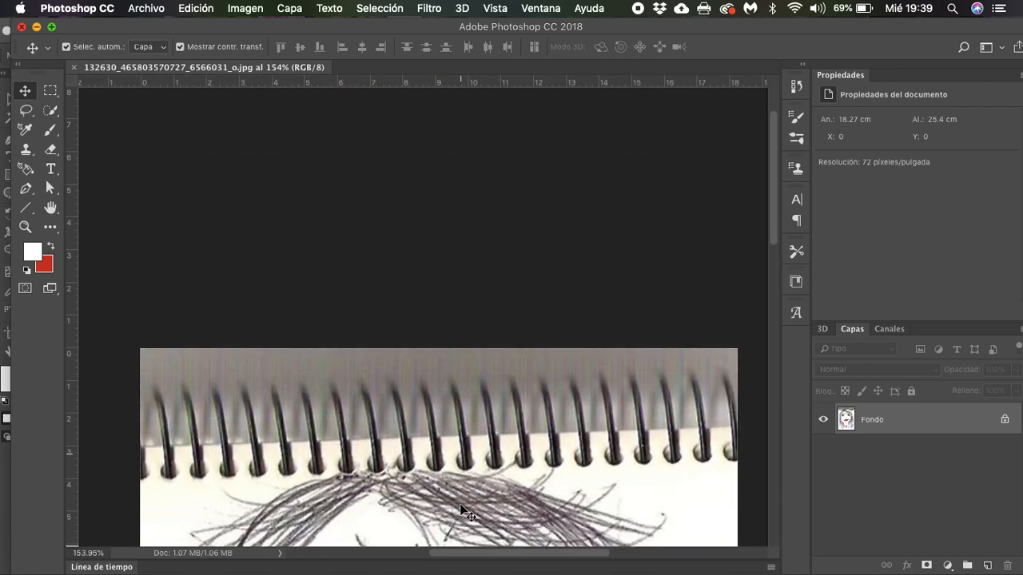
scroll(461, 505, down, 5)
scroll(460, 505, up, 1)
scroll(461, 511, down, 5)
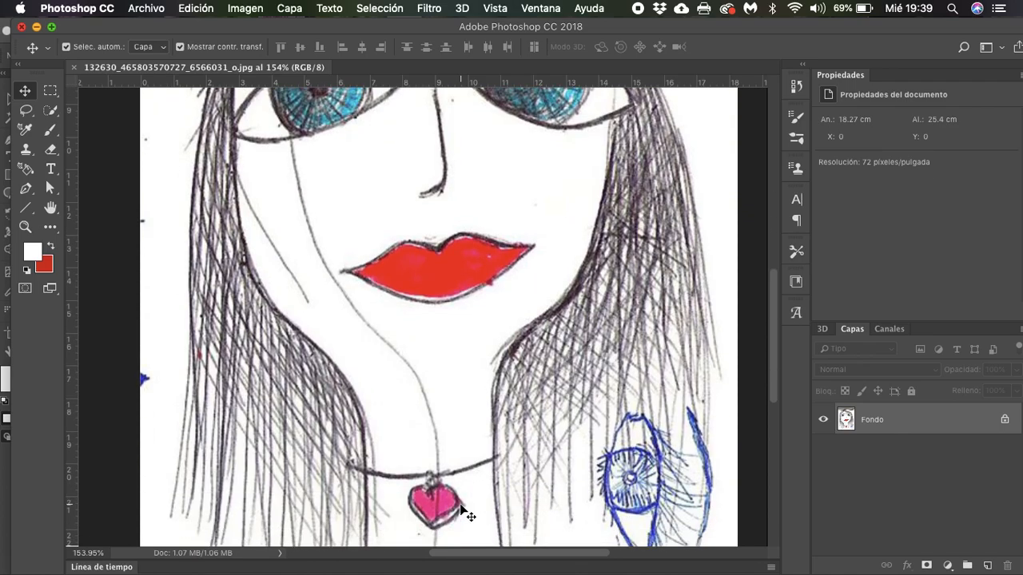
scroll(463, 513, down, 2)
scroll(462, 507, down, 4)
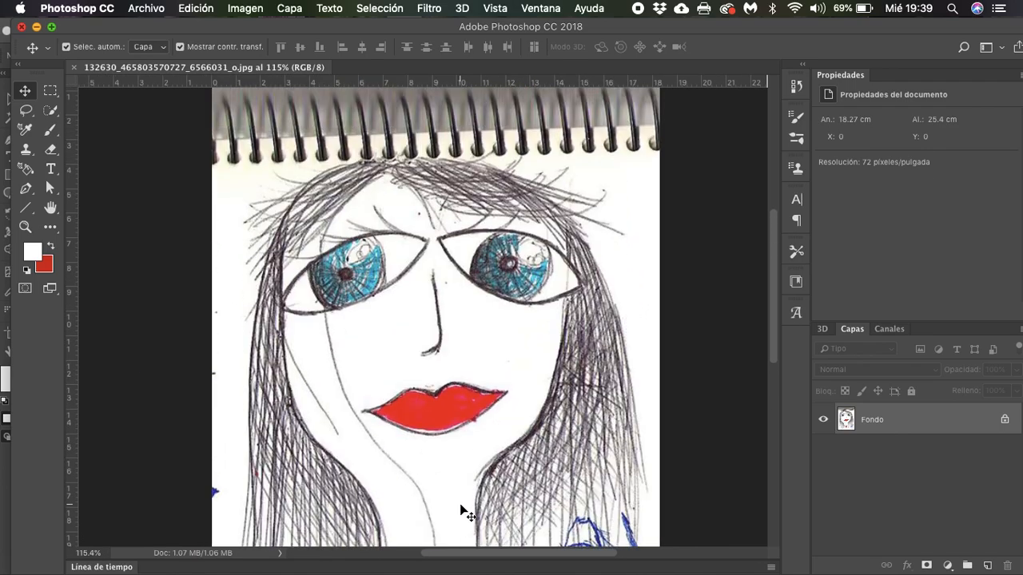
Step: Examine the whole pen portrait, including the blue eye sketch beside the hair, and the eyes and lips up close
scroll(461, 507, down, 2)
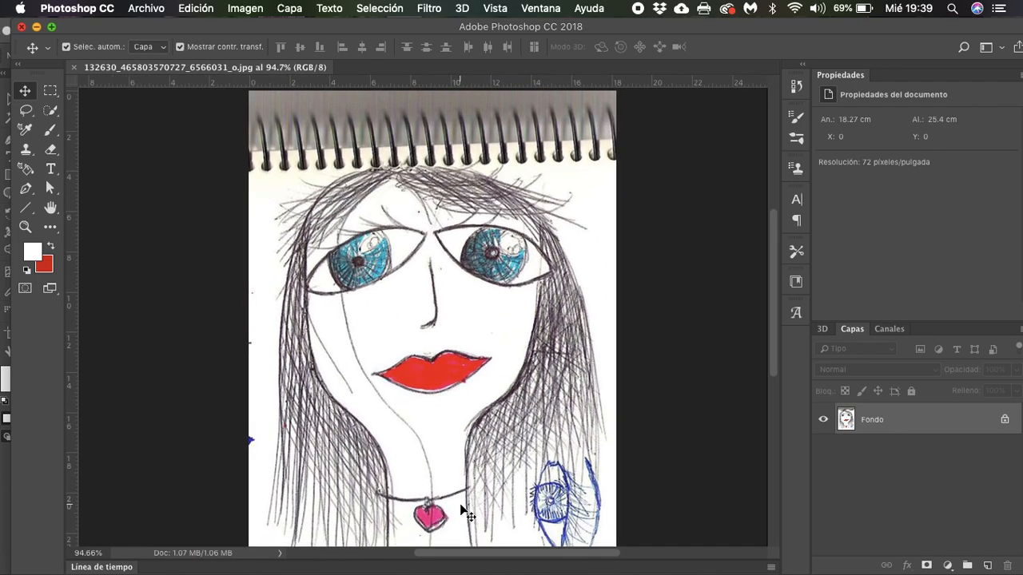
scroll(463, 513, down, 1)
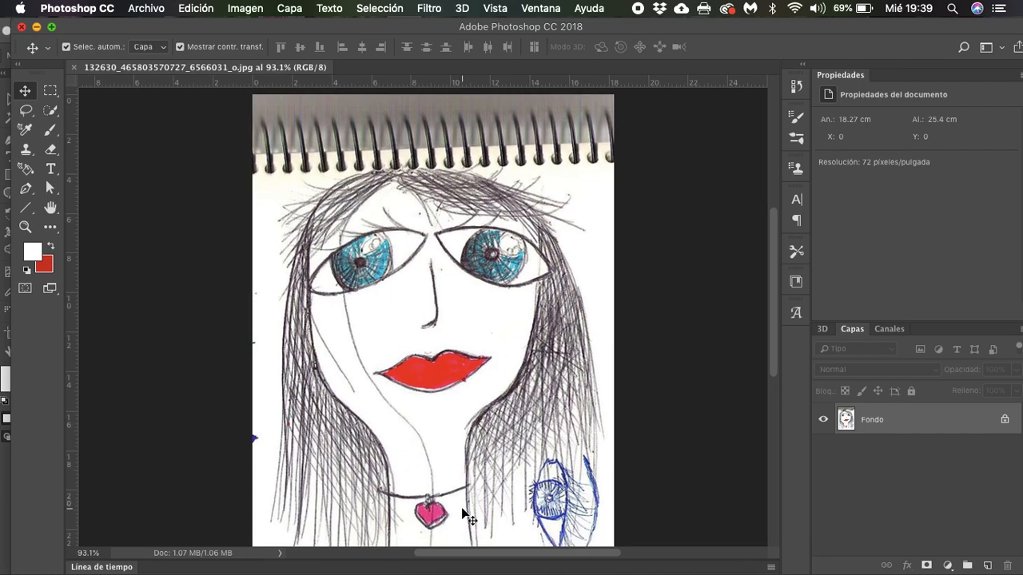
scroll(466, 518, down, 2)
scroll(467, 518, down, 1)
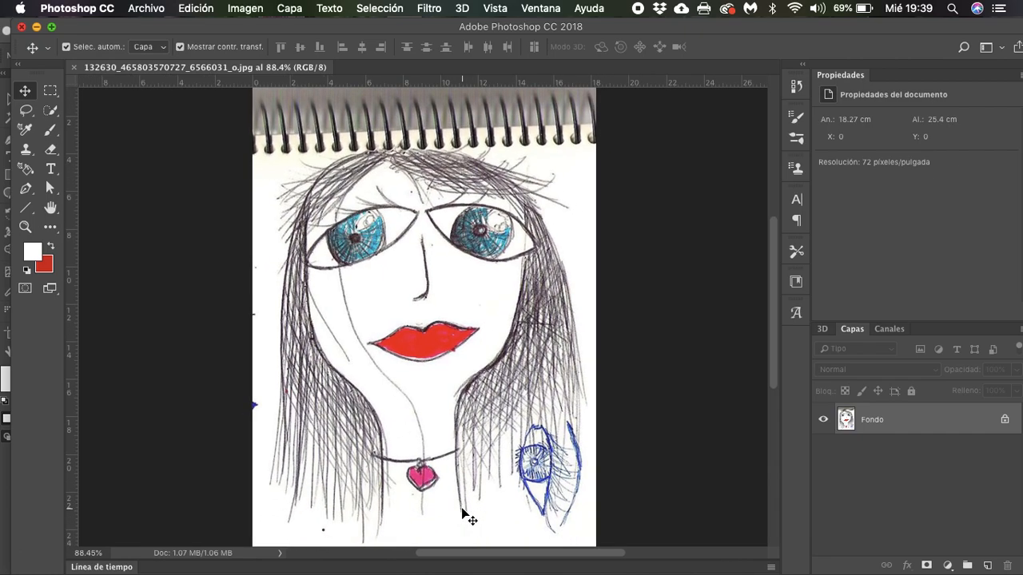
click(254, 8)
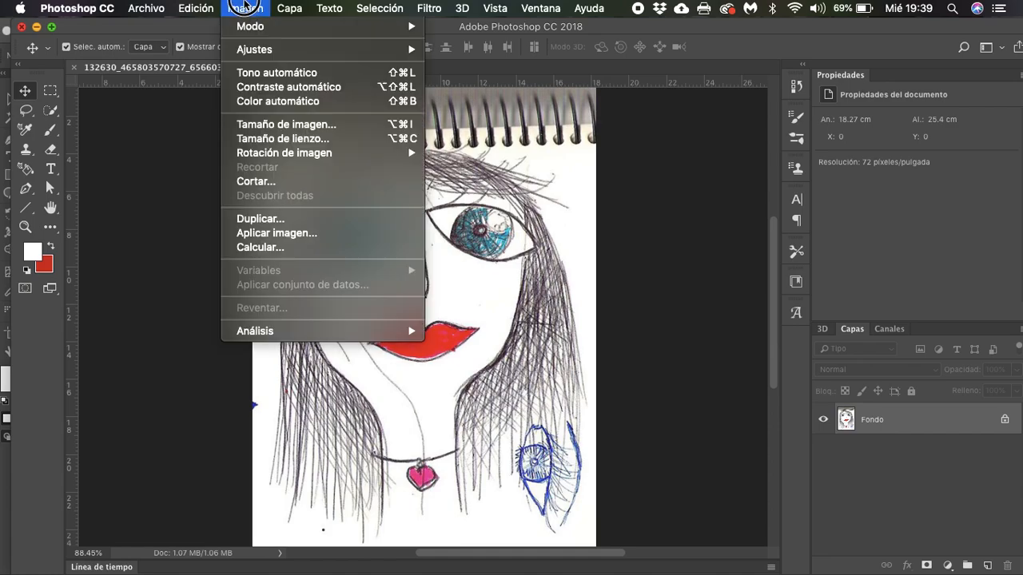
click(245, 8)
scroll(455, 216, up, 3)
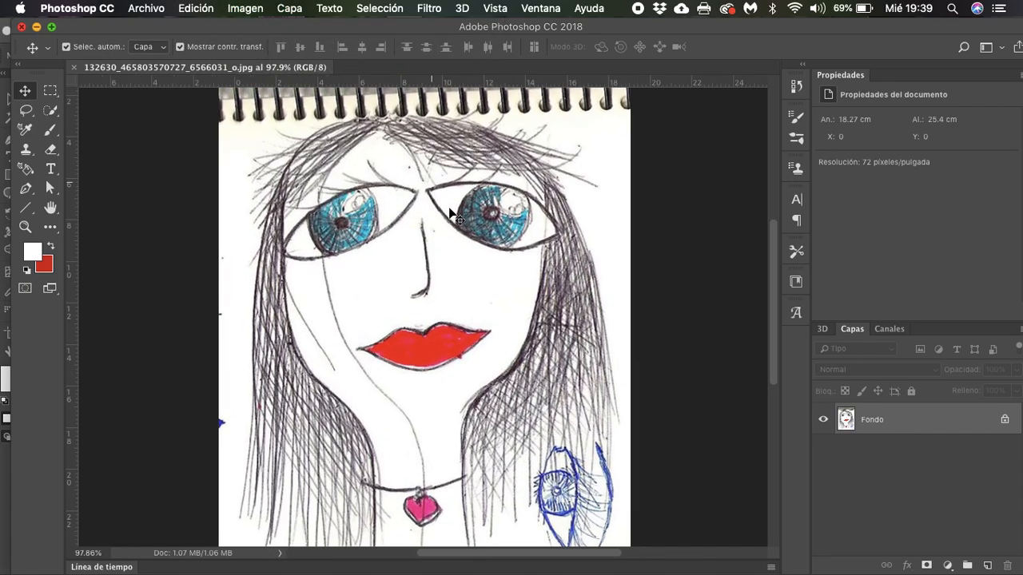
scroll(454, 214, up, 1)
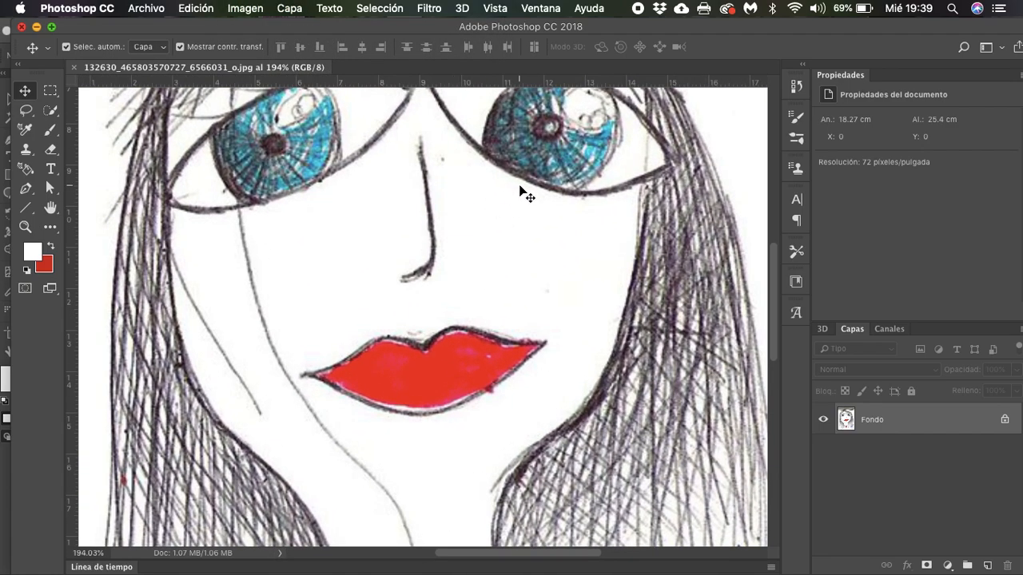
scroll(521, 194, down, 3)
scroll(520, 195, down, 1)
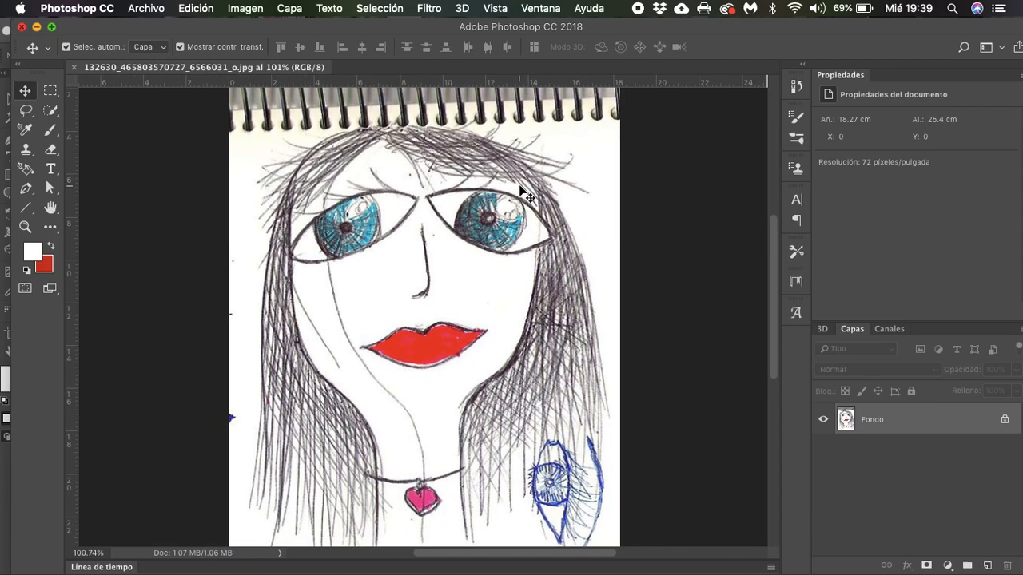
Step: Convert the portrait to grayscale mode, discarding its colour information
click(253, 8)
mouse_move(270, 29)
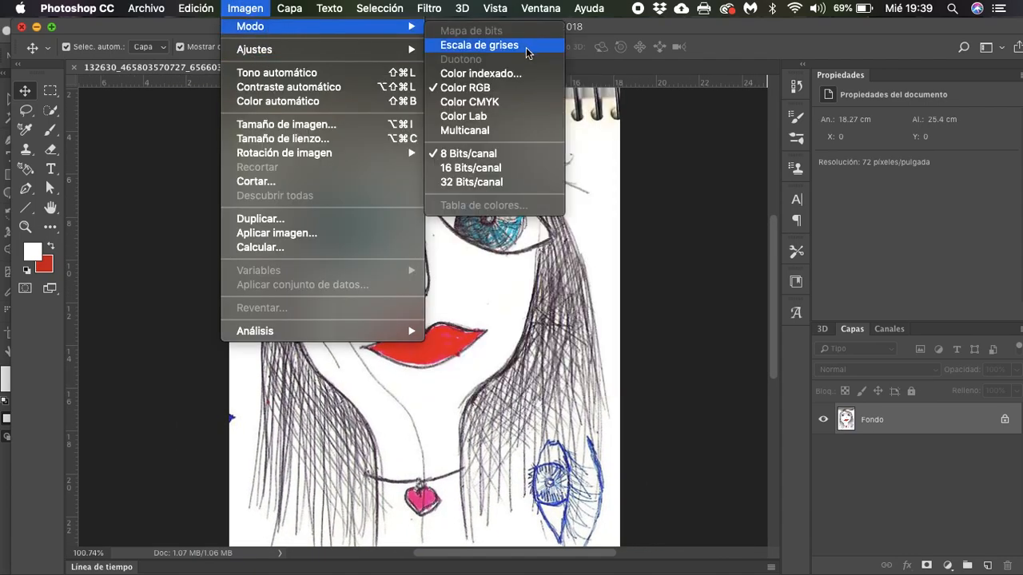
click(497, 48)
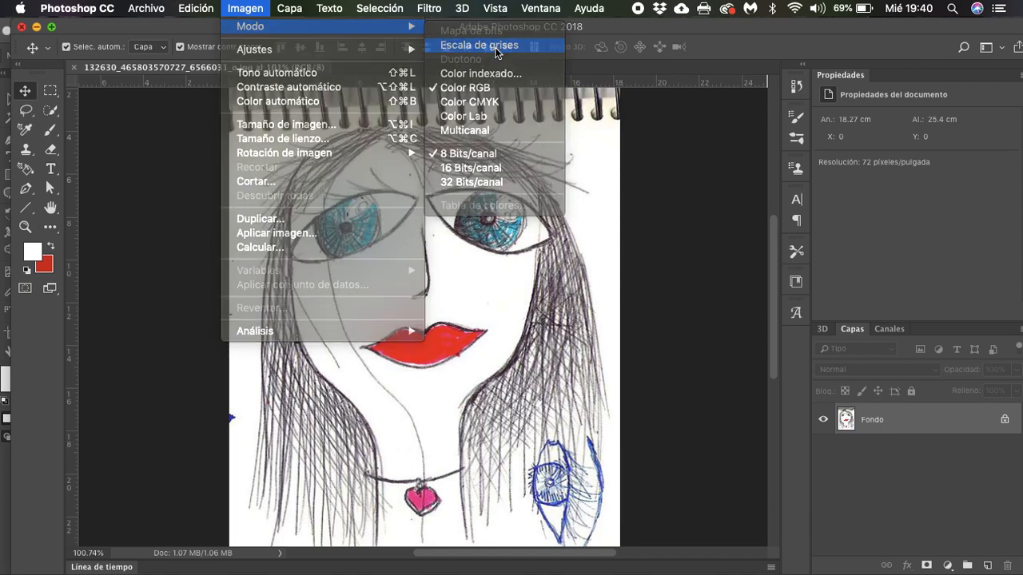
click(608, 244)
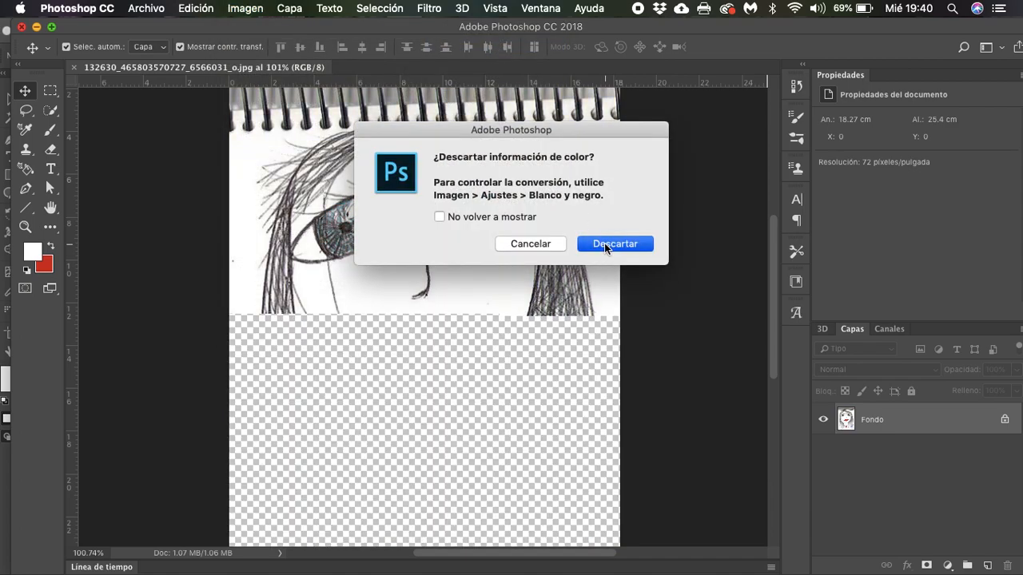
Step: Adjust the portrait's brightness to -109 and its contrast to 100
click(243, 9)
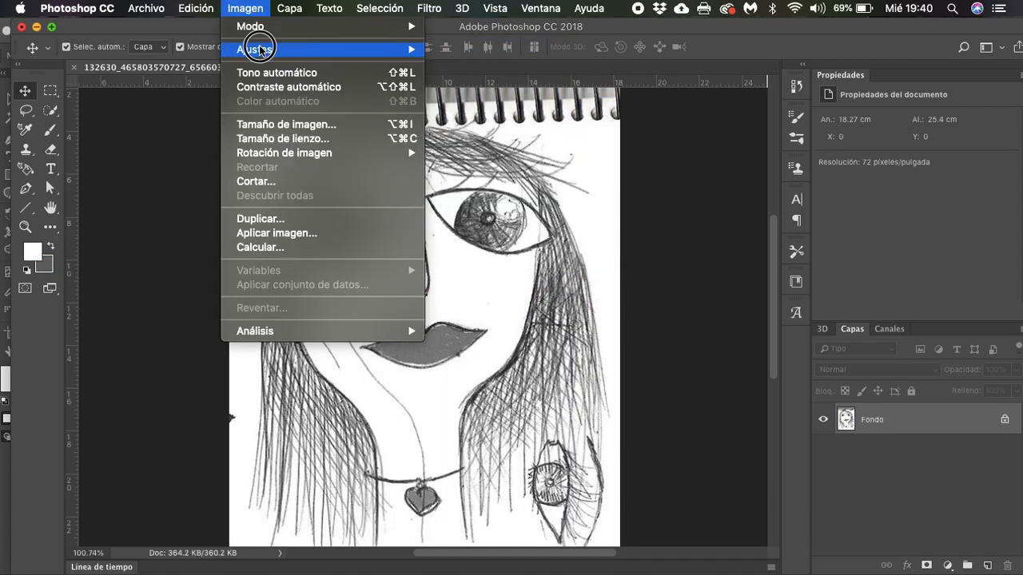
mouse_move(260, 48)
click(473, 52)
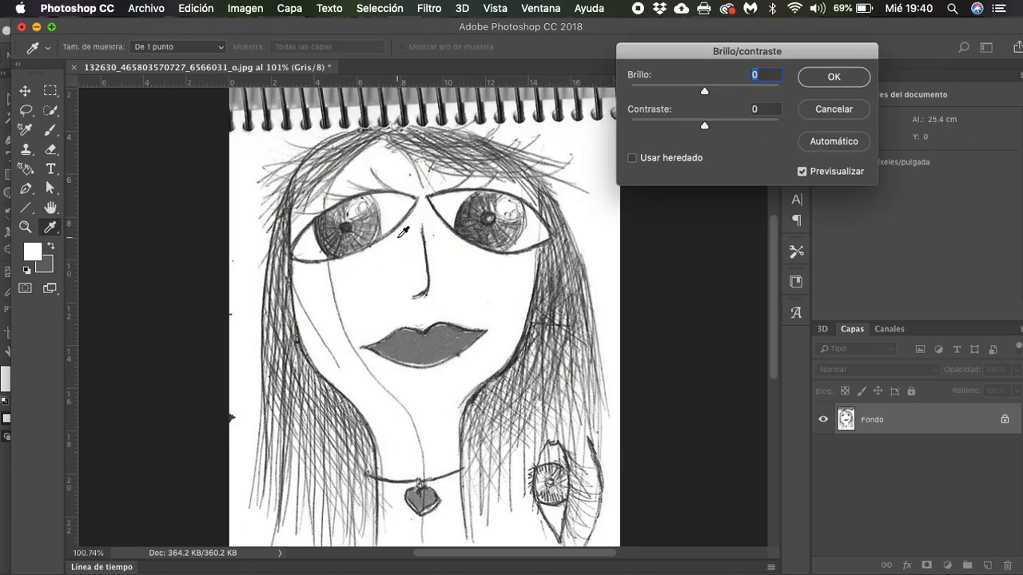
drag(706, 88, 674, 94)
click(706, 128)
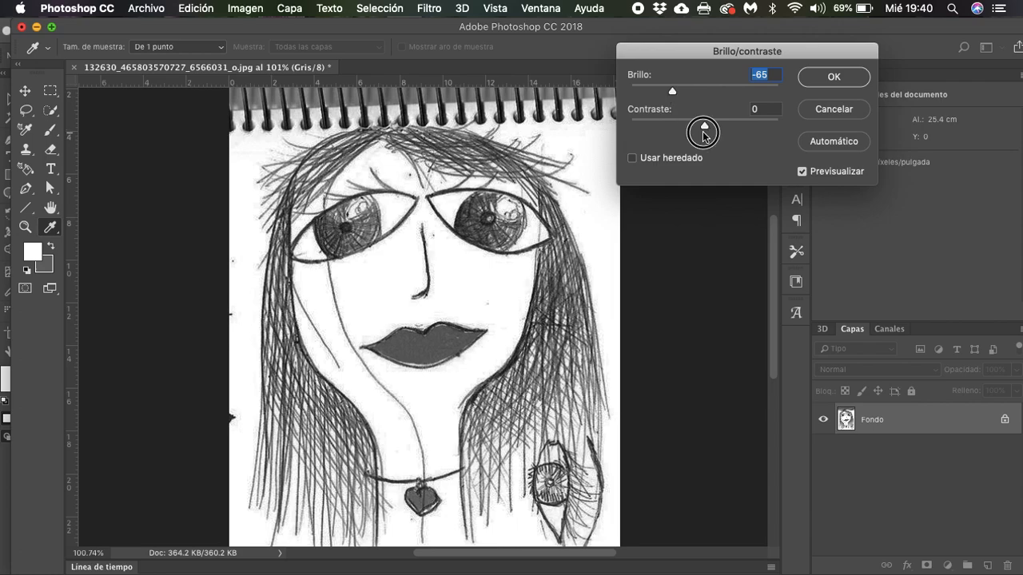
drag(705, 127, 680, 127)
drag(686, 129, 810, 115)
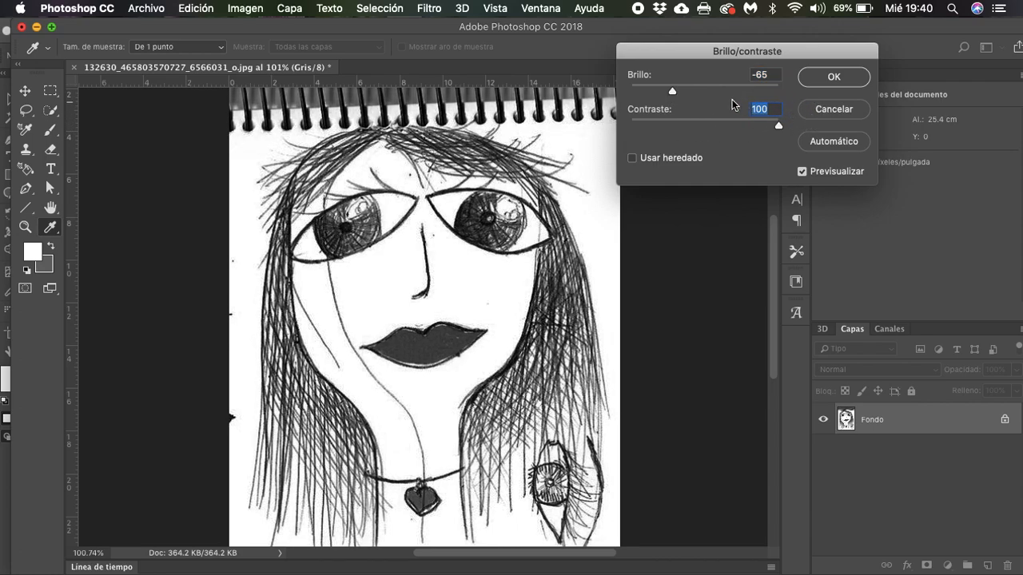
drag(671, 93, 651, 85)
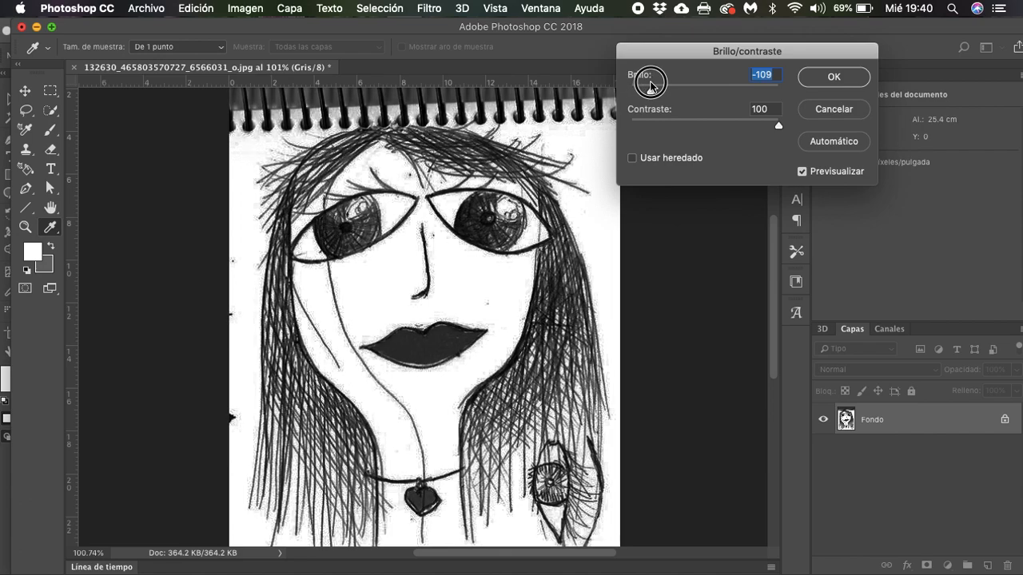
click(833, 77)
key(v)
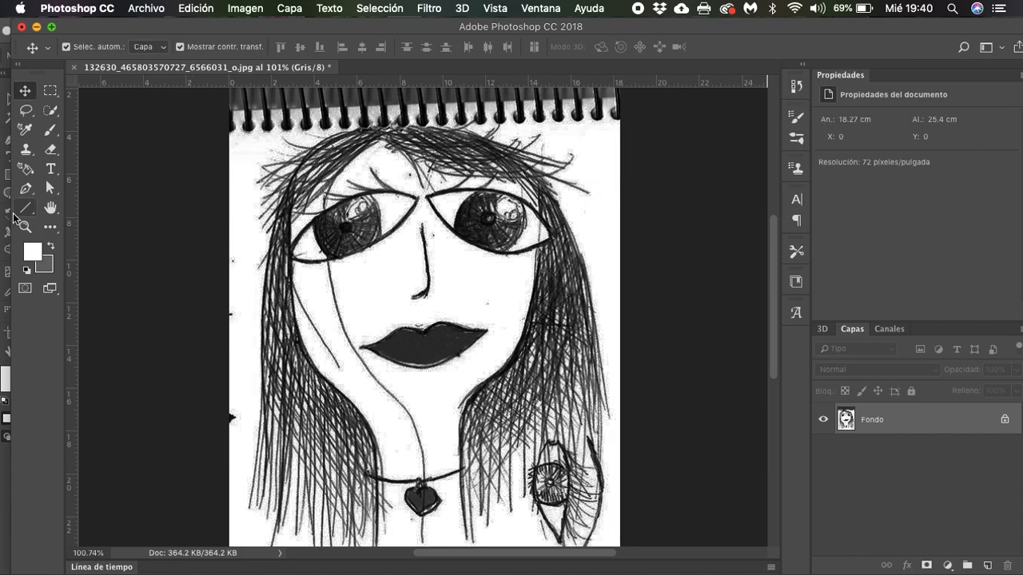
Step: Make white the background colour and erase the stray mark on the image's edge and the small eye sketch beside the hair
click(50, 149)
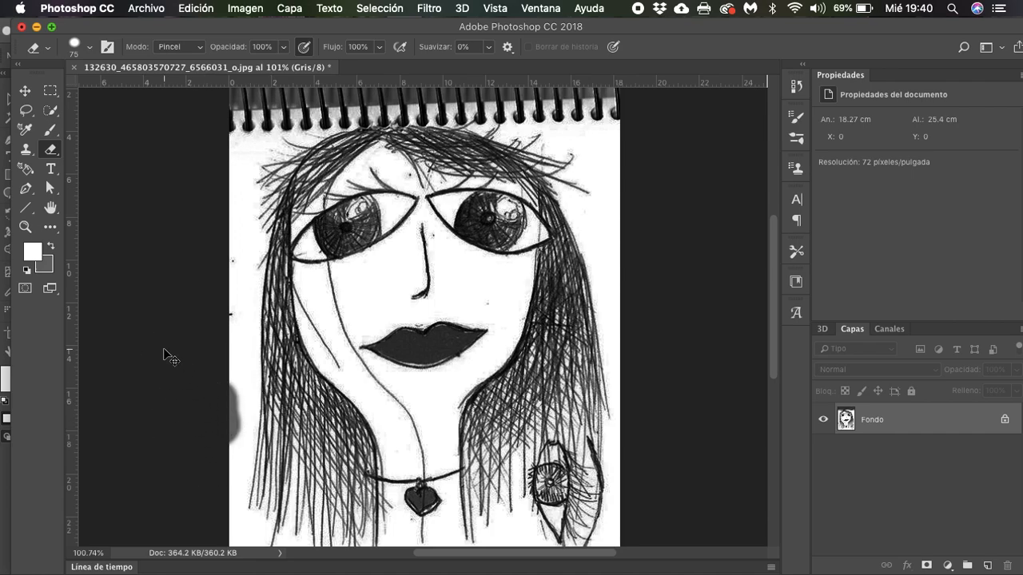
key(super+z)
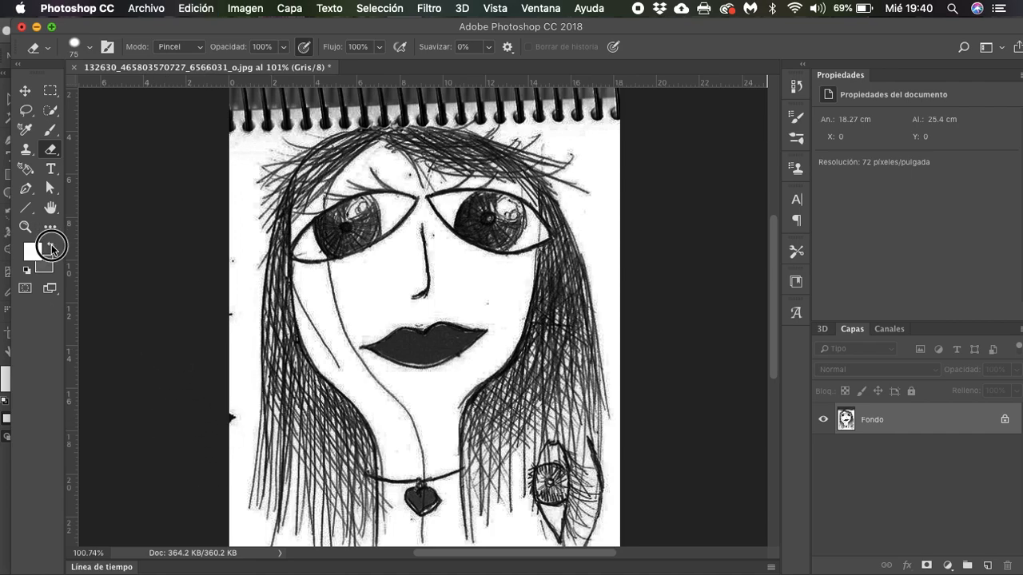
click(51, 247)
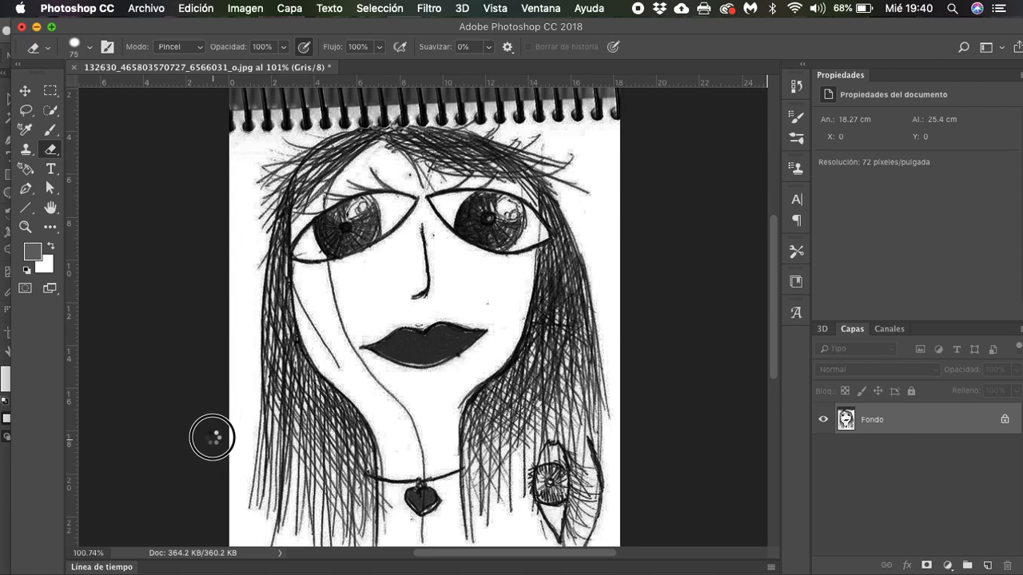
mouse_move(565, 482)
mouse_down()
mouse_move(559, 463)
mouse_move(548, 498)
mouse_move(548, 473)
mouse_move(571, 502)
mouse_move(589, 441)
mouse_move(596, 519)
mouse_up()
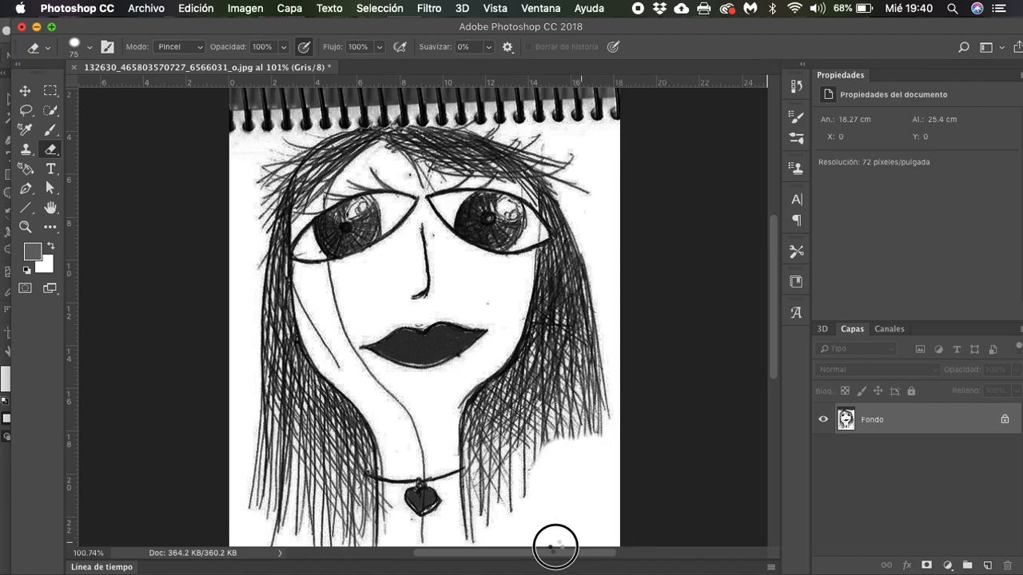
Step: Erase most of the notebook's spiral binding above the hair with the 75 px eraser
mouse_move(570, 104)
mouse_down()
mouse_move(601, 109)
mouse_move(555, 86)
mouse_move(601, 104)
mouse_move(502, 104)
mouse_move(439, 88)
mouse_move(285, 102)
mouse_move(260, 123)
mouse_up()
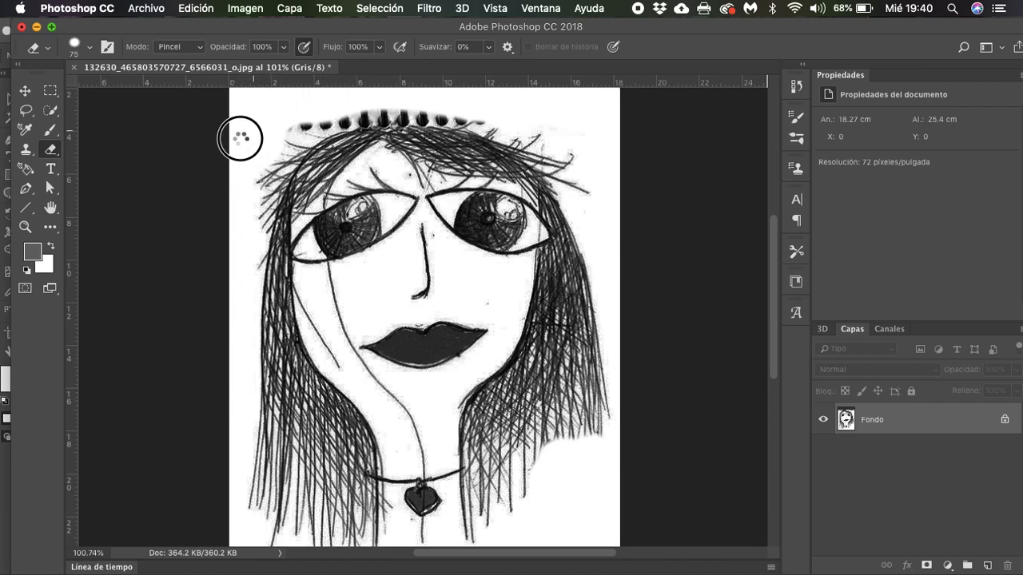
scroll(376, 75, up, 3)
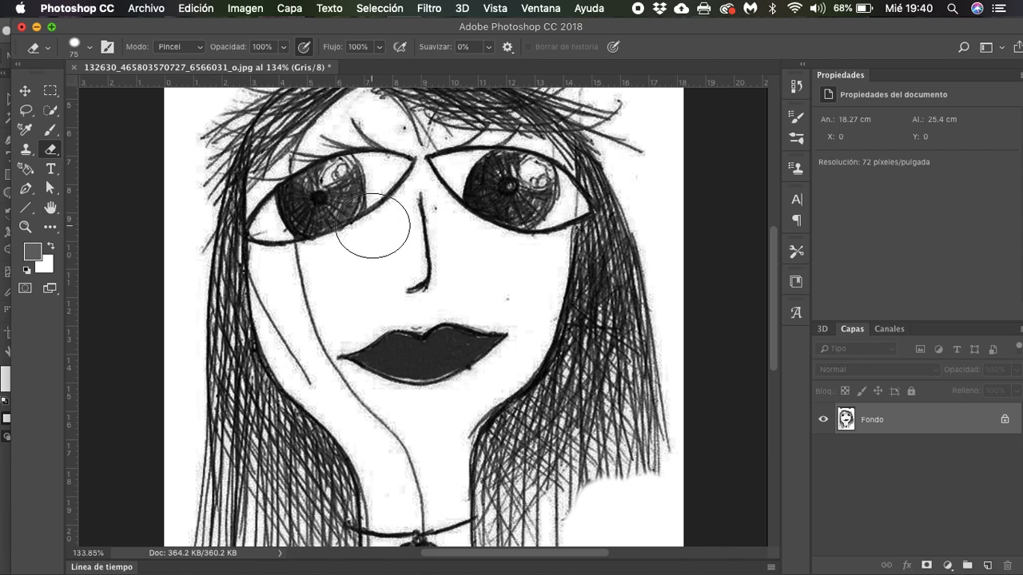
scroll(388, 229, up, 10)
scroll(372, 221, down, 4)
mouse_move(554, 277)
mouse_down()
mouse_move(173, 295)
mouse_move(340, 303)
mouse_move(589, 265)
mouse_move(553, 315)
mouse_move(680, 281)
mouse_move(669, 327)
mouse_up()
scroll(564, 302, up, 5)
mouse_move(604, 374)
mouse_down()
mouse_move(571, 419)
mouse_move(441, 376)
mouse_up()
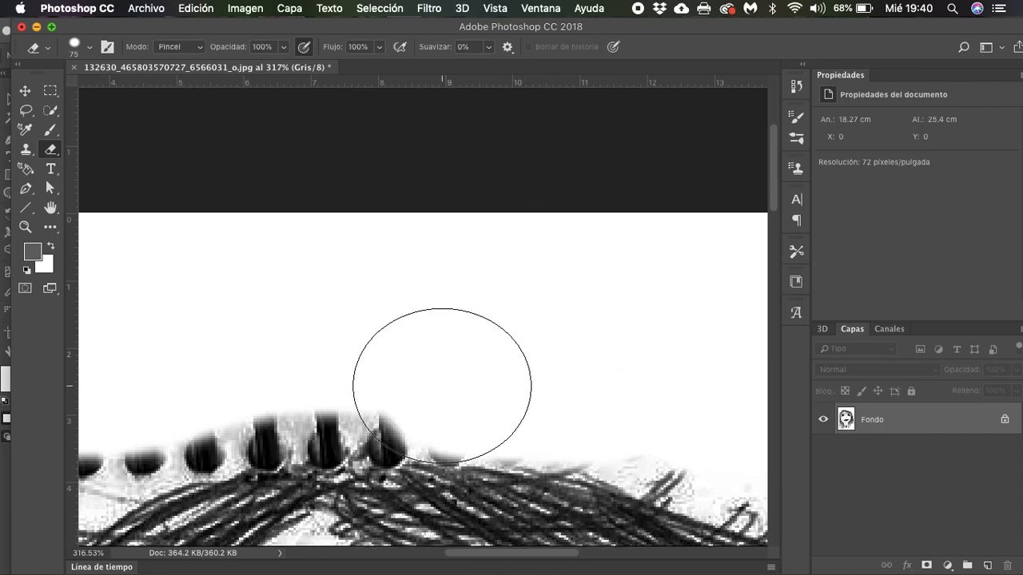
Step: Set the eraser to 54 px with 100% hardness and erase the remaining binding holes along the top of the hair
click(77, 50)
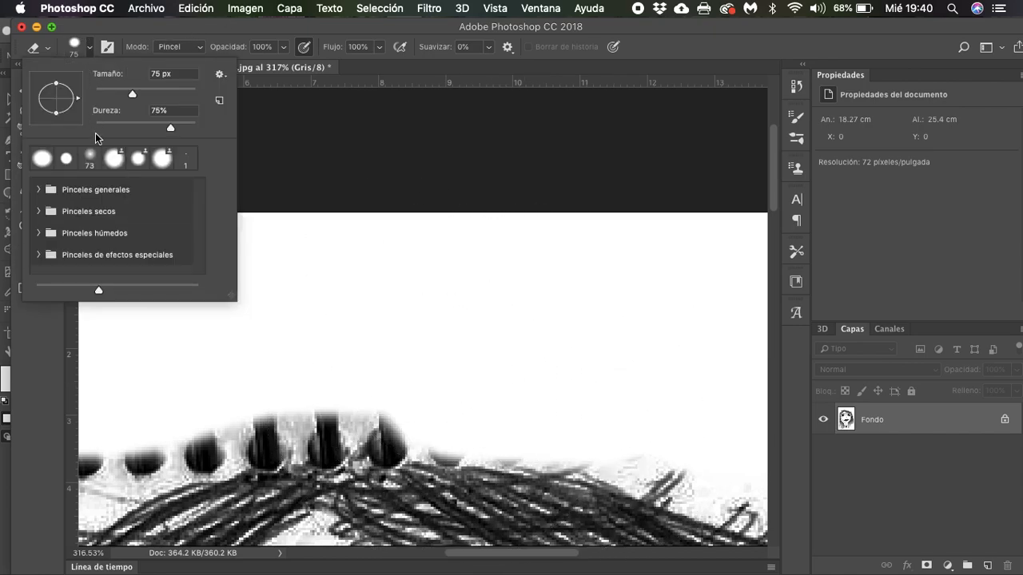
drag(165, 130, 214, 133)
drag(133, 94, 121, 94)
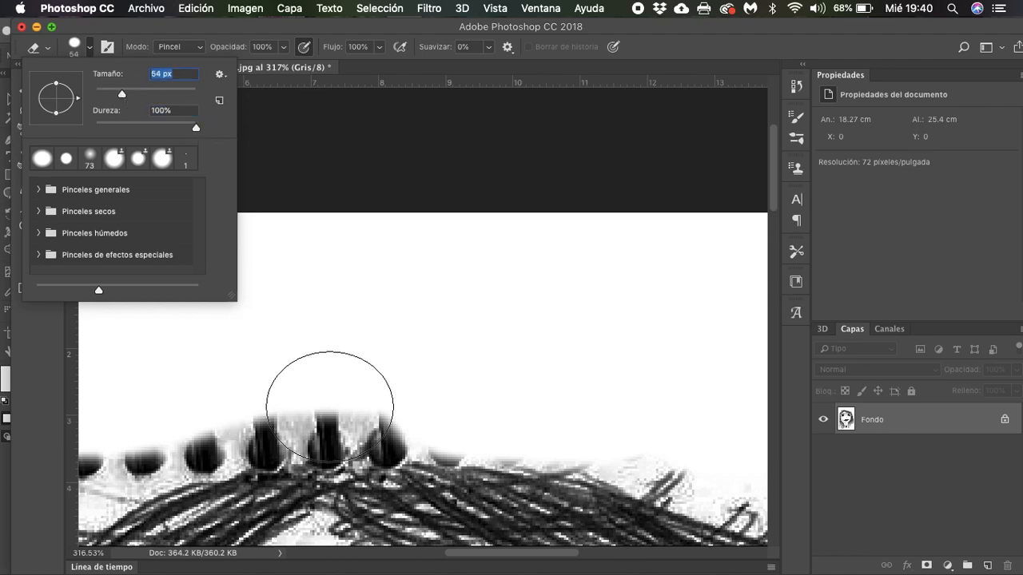
key(Return)
click(397, 412)
click(446, 410)
mouse_move(366, 404)
mouse_down()
mouse_move(327, 410)
mouse_move(337, 416)
mouse_move(278, 400)
mouse_move(284, 408)
mouse_move(255, 416)
mouse_up()
click(339, 415)
click(255, 412)
click(205, 411)
click(169, 431)
click(106, 445)
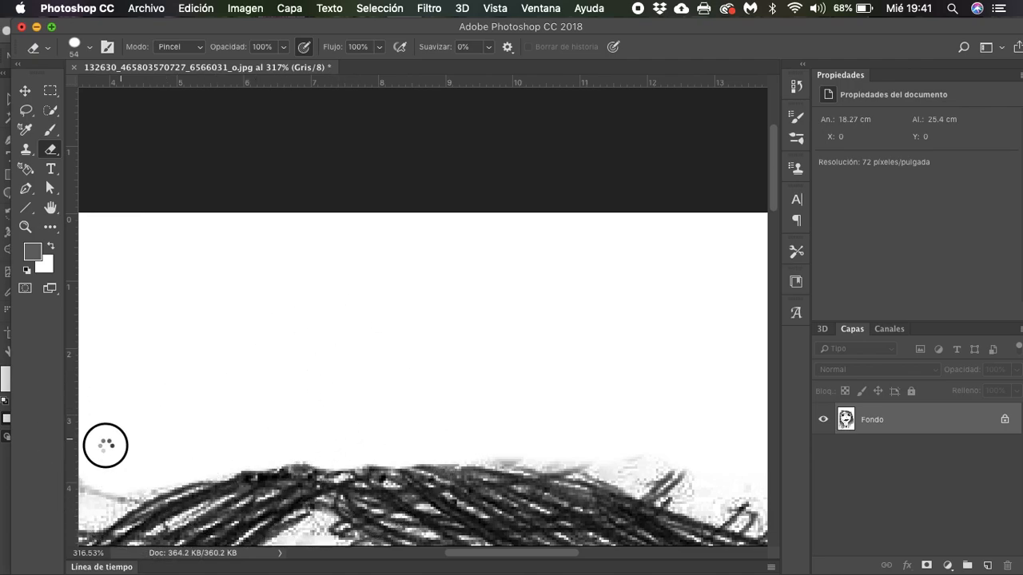
Step: Clean up the leftover marks beside the top of the hair and around its lower ends with the eraser
scroll(105, 445, down, 4)
scroll(105, 446, left, 10)
click(478, 313)
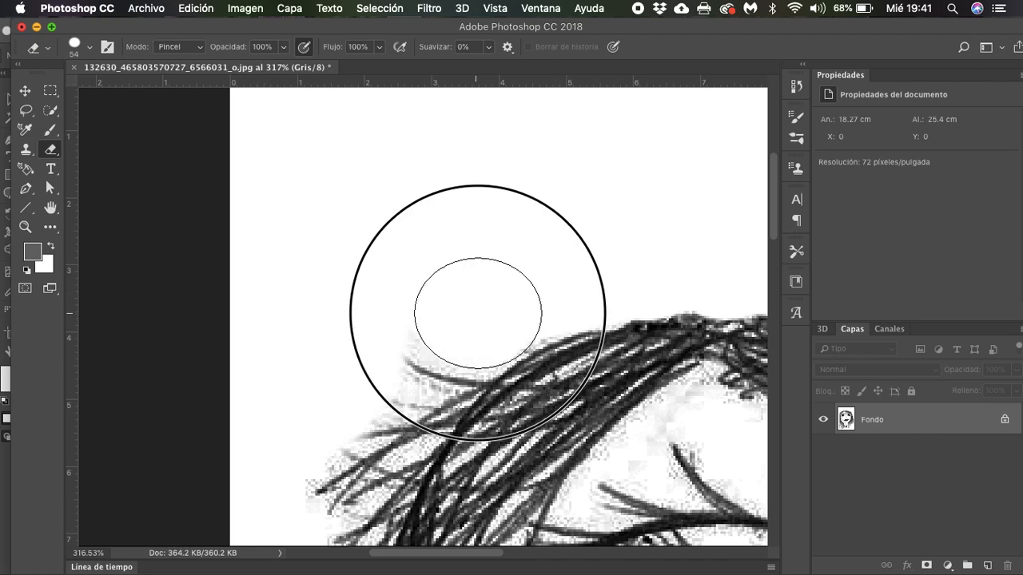
scroll(422, 319, down, 1)
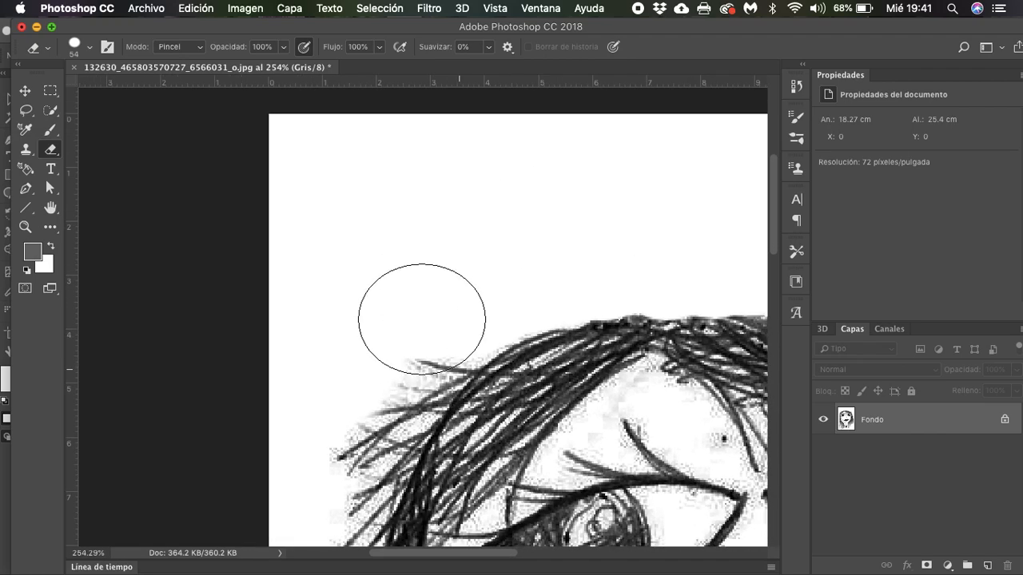
scroll(421, 319, down, 1)
scroll(428, 315, down, 5)
scroll(428, 315, right, 5)
scroll(579, 436, down, 1)
scroll(579, 435, right, 1)
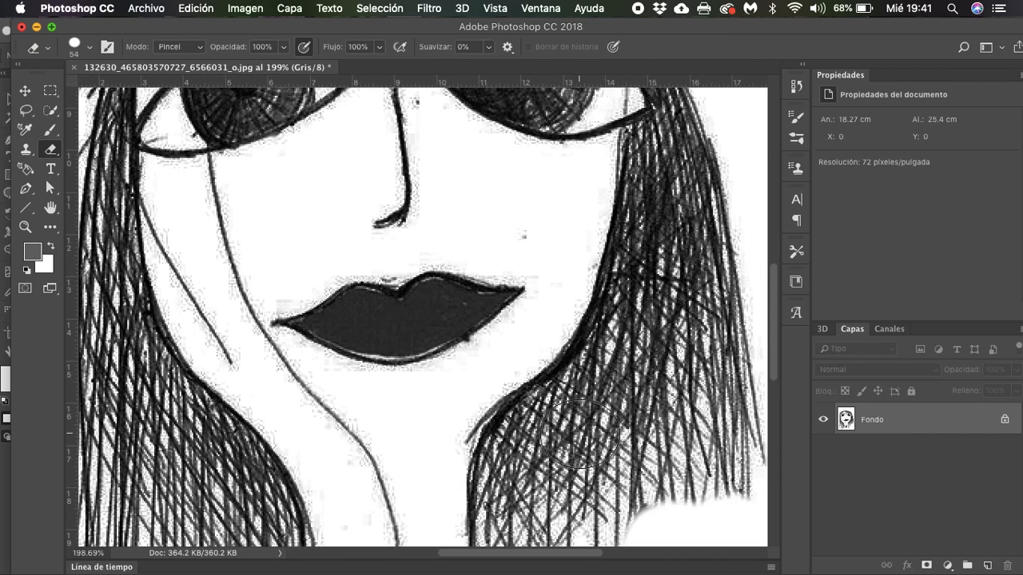
scroll(432, 376, down, 3)
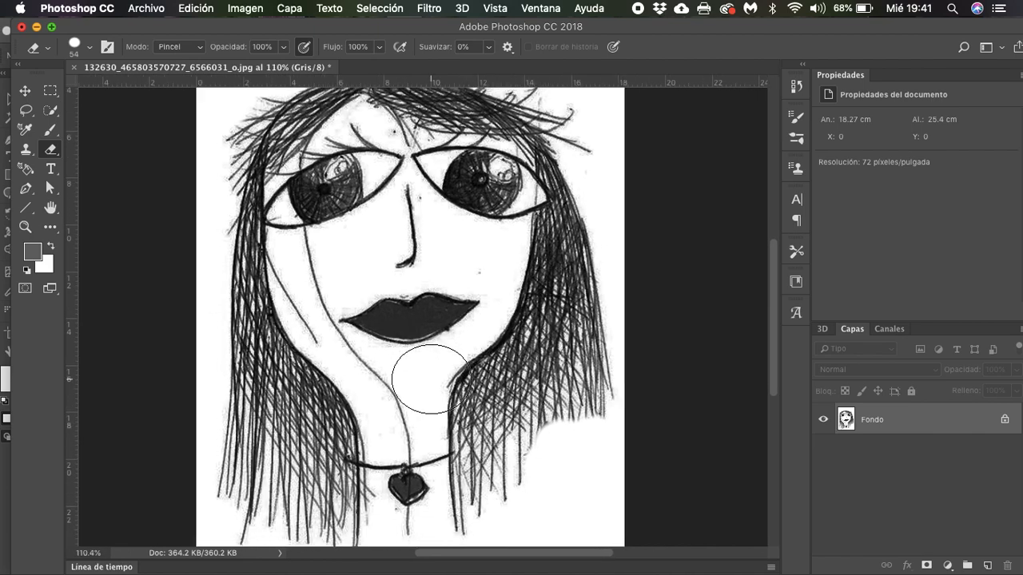
scroll(430, 379, down, 1)
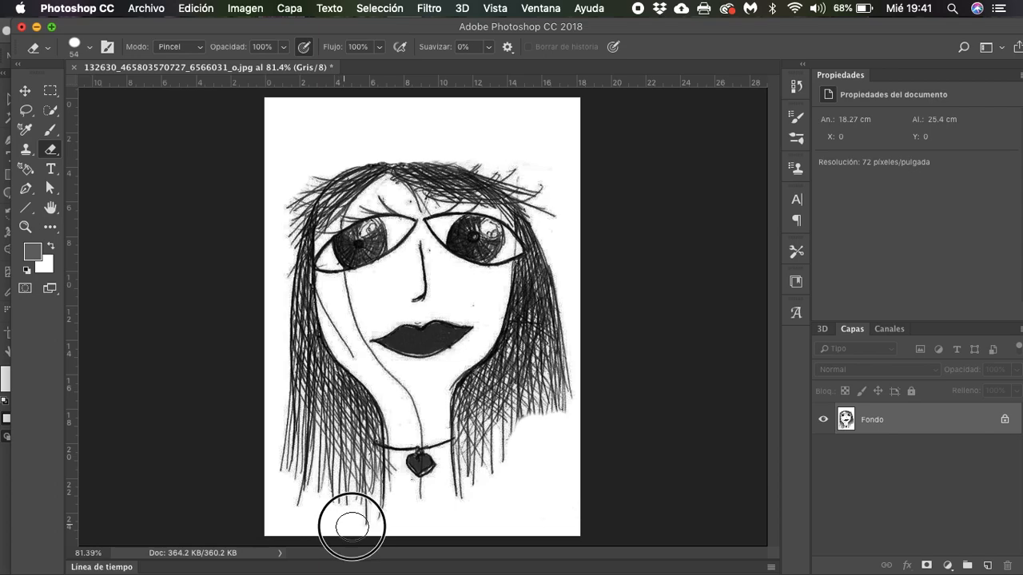
Step: Set the eraser to 26 px and erase most of the dark fill inside the lips, leaving their outline
scroll(430, 367, up, 3)
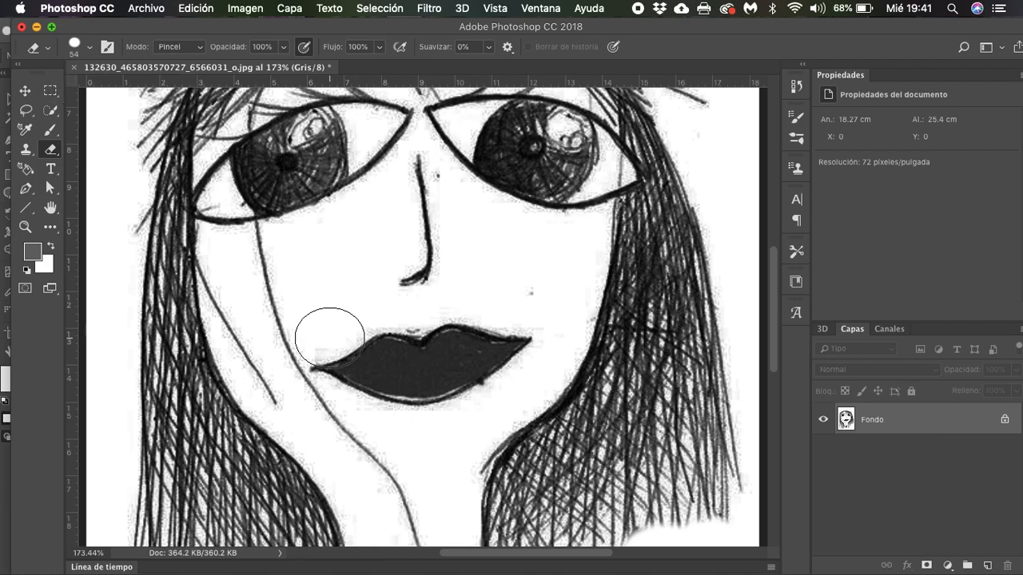
click(87, 49)
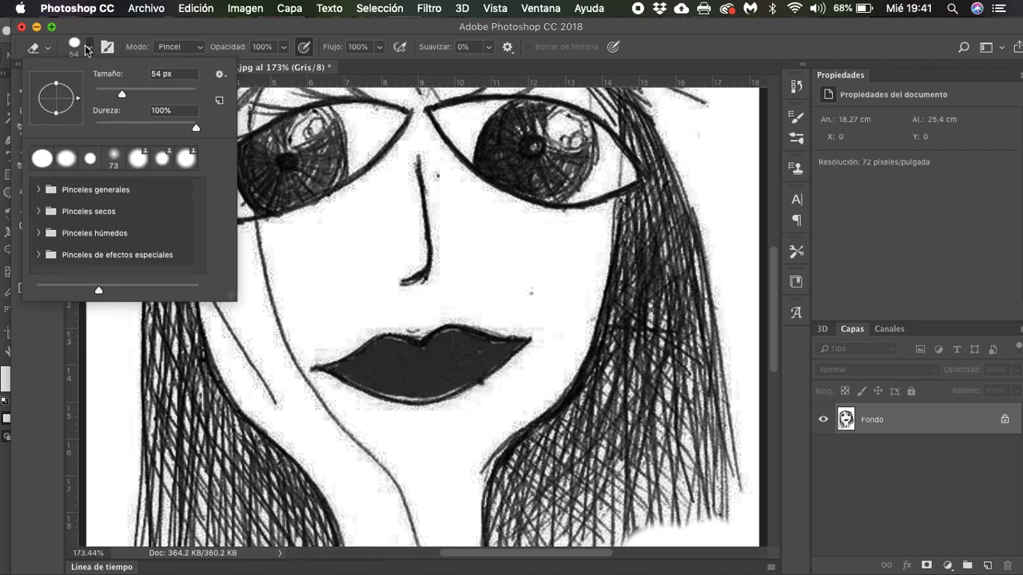
click(107, 92)
click(448, 346)
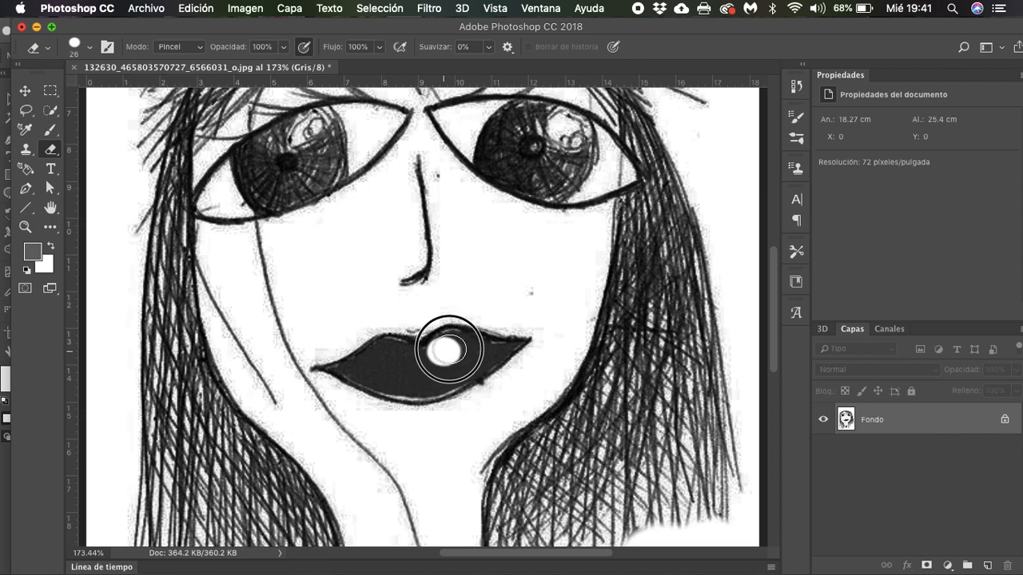
mouse_move(448, 346)
mouse_down()
mouse_move(473, 350)
mouse_move(450, 368)
mouse_move(400, 369)
mouse_move(432, 361)
mouse_move(386, 353)
mouse_move(401, 361)
mouse_move(356, 371)
mouse_move(423, 389)
mouse_move(468, 365)
mouse_up()
key(super+z)
key(super+z)
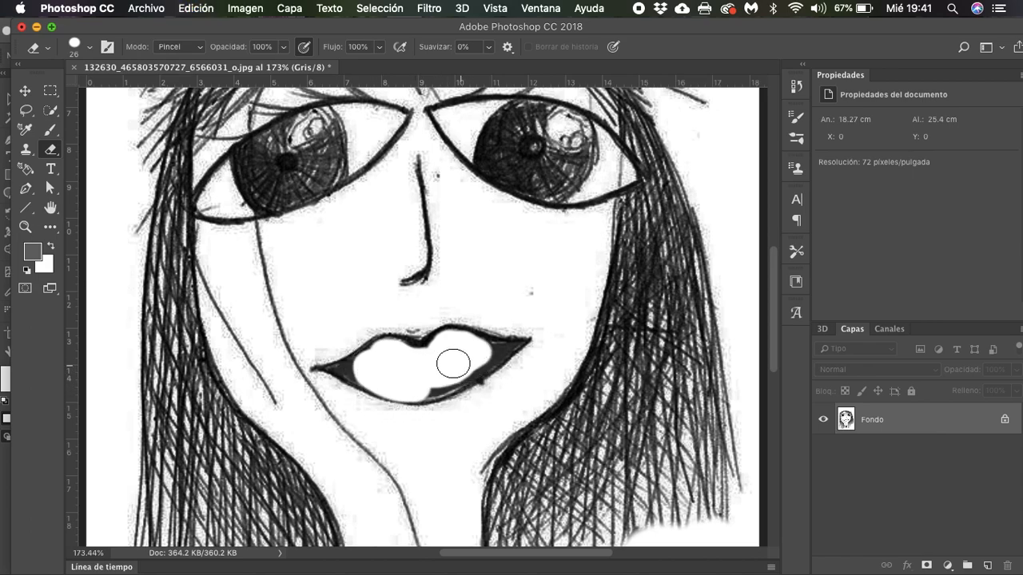
Step: Reduce the eraser to 17 px and erase the remaining dark fill along the lower lip and towards the corners of the mouth
click(79, 56)
drag(92, 87, 102, 95)
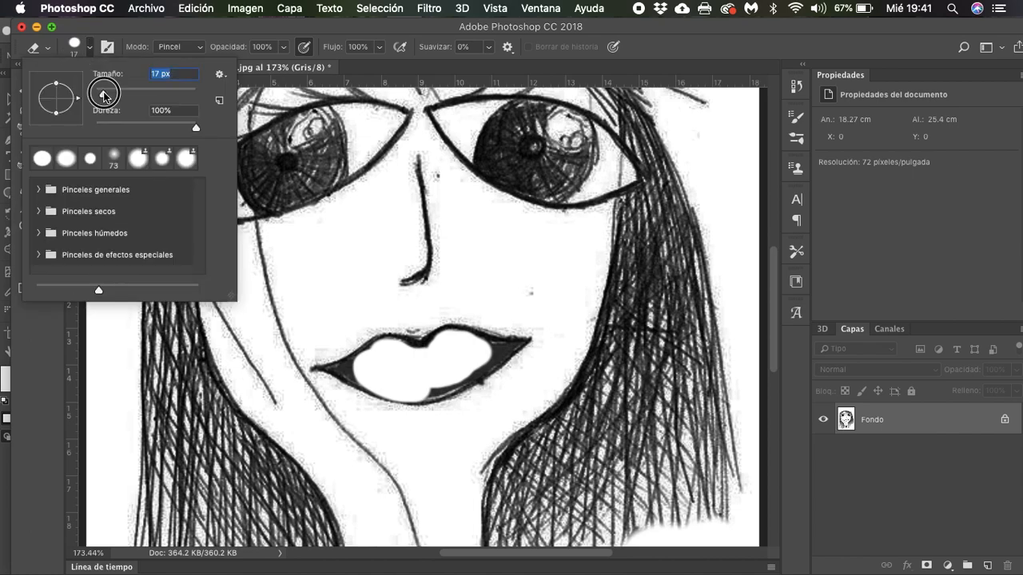
click(499, 349)
mouse_move(475, 365)
mouse_down()
mouse_move(457, 363)
mouse_move(468, 361)
mouse_move(424, 384)
mouse_move(438, 388)
mouse_move(423, 369)
mouse_up()
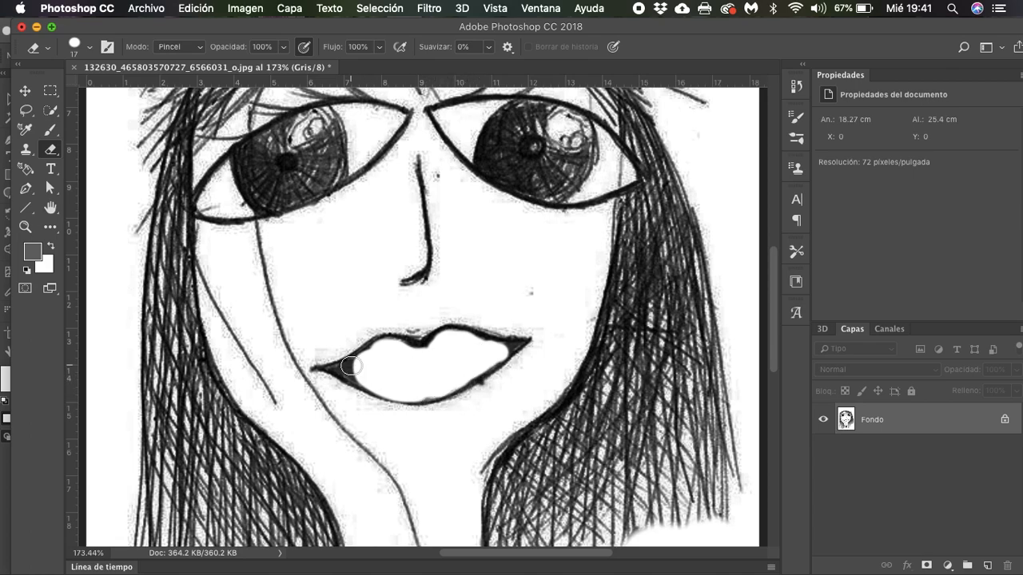
mouse_move(353, 370)
mouse_down()
mouse_move(379, 350)
mouse_move(365, 363)
mouse_up()
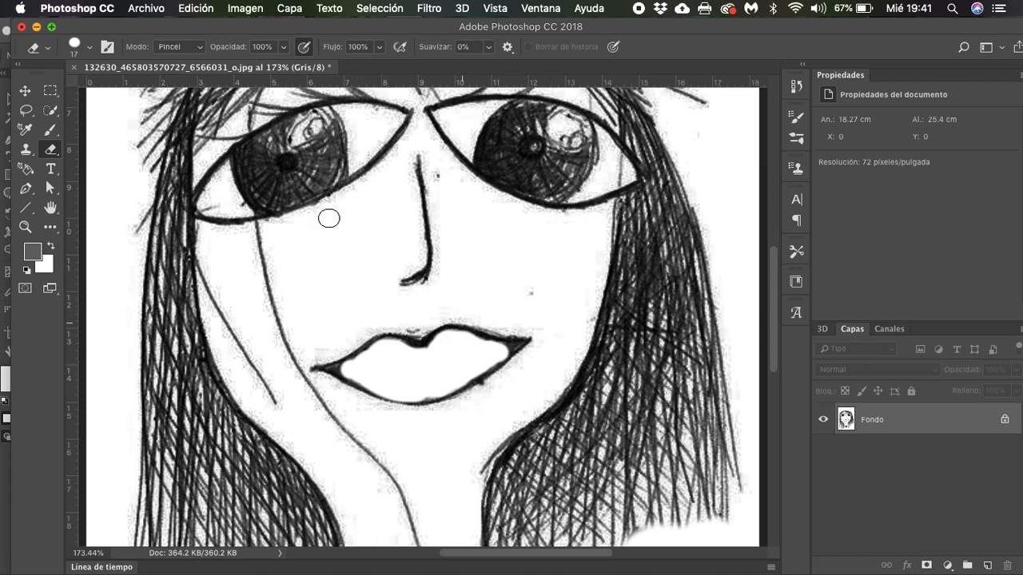
Step: Reduce the eraser to 10 px and clear the last bit of fill inside one corner of the mouth
click(88, 52)
drag(101, 95, 100, 96)
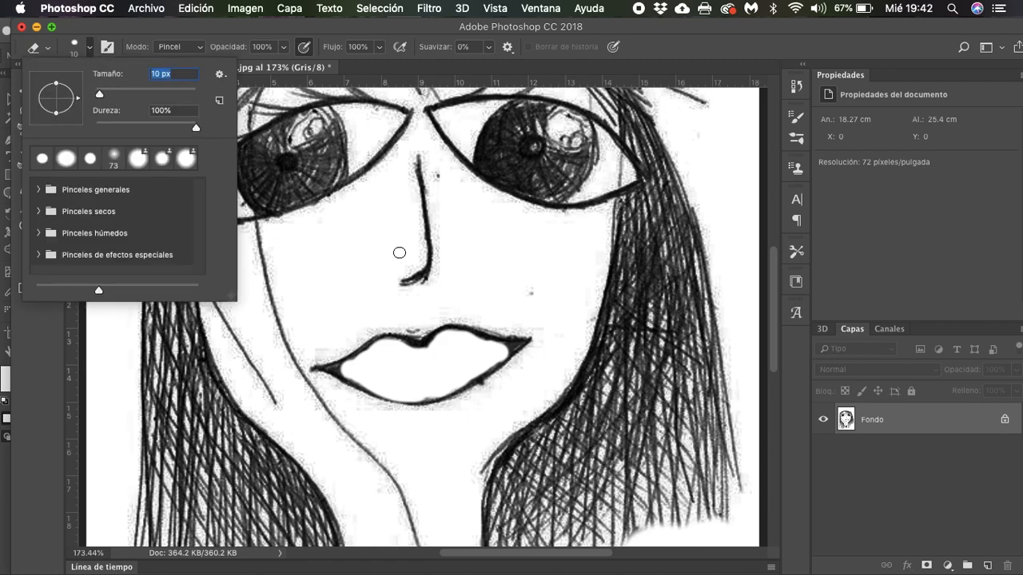
key(Return)
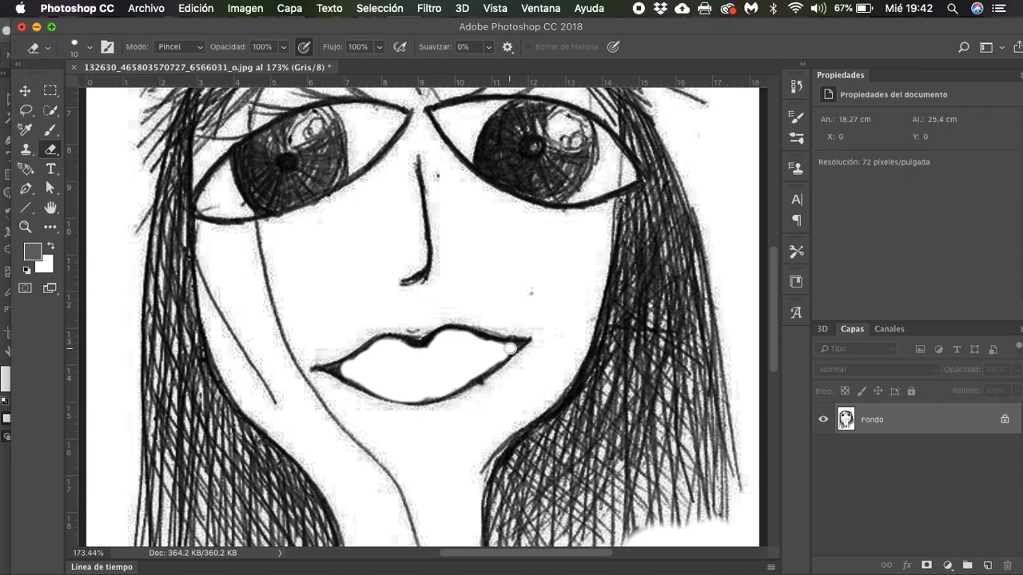
drag(511, 346, 471, 348)
Step: Save the portrait as a JPEG with quality 12 (Máxima) and the Progresivo format with 3 scans
scroll(415, 380, down, 5)
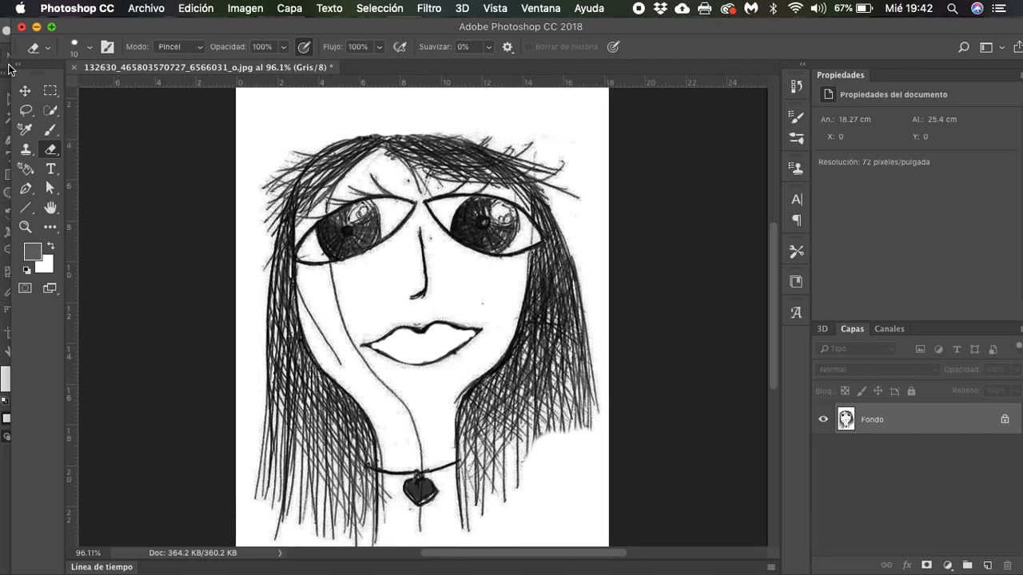
key(super+s)
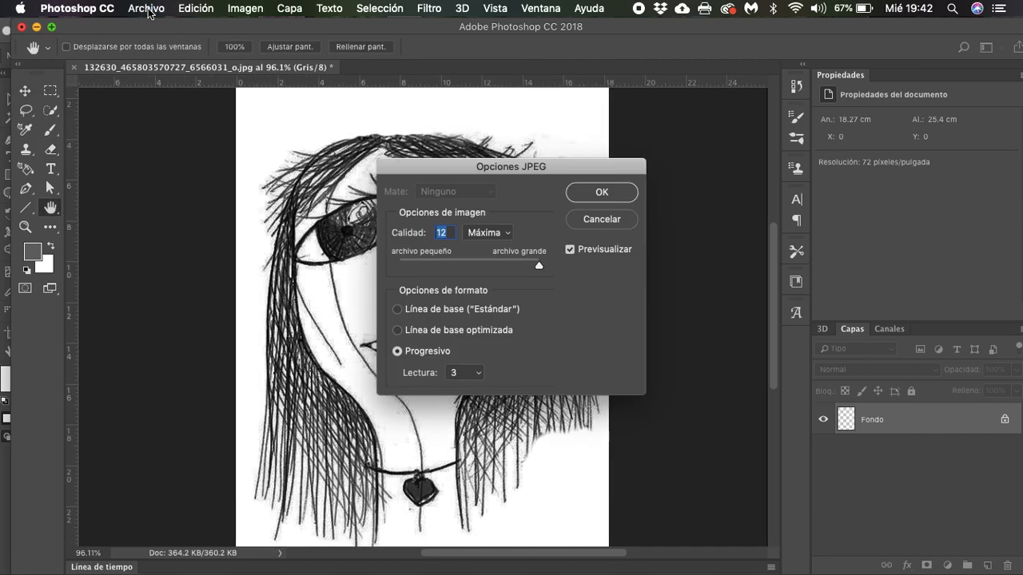
click(603, 198)
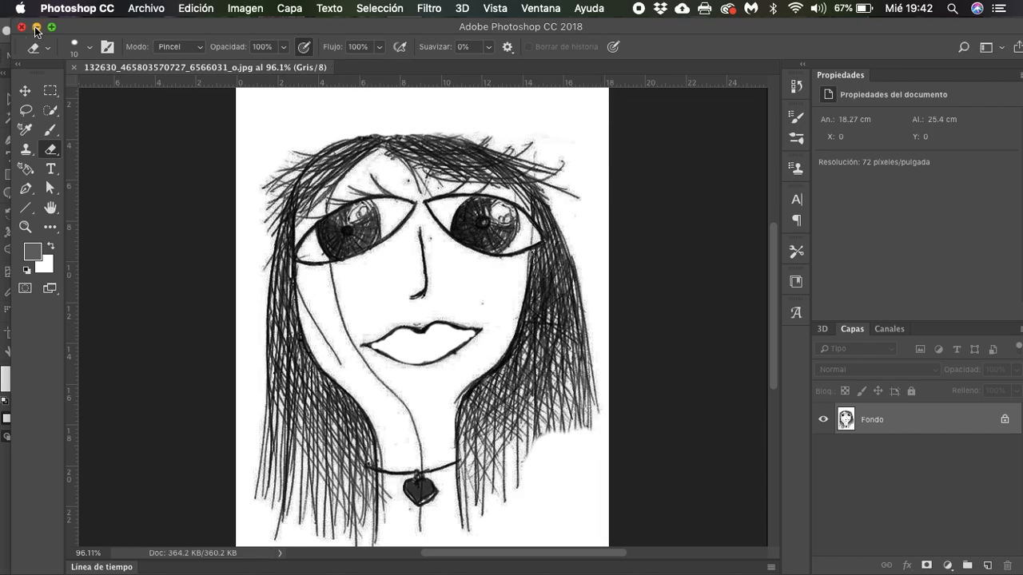
click(35, 29)
click(809, 564)
click(974, 562)
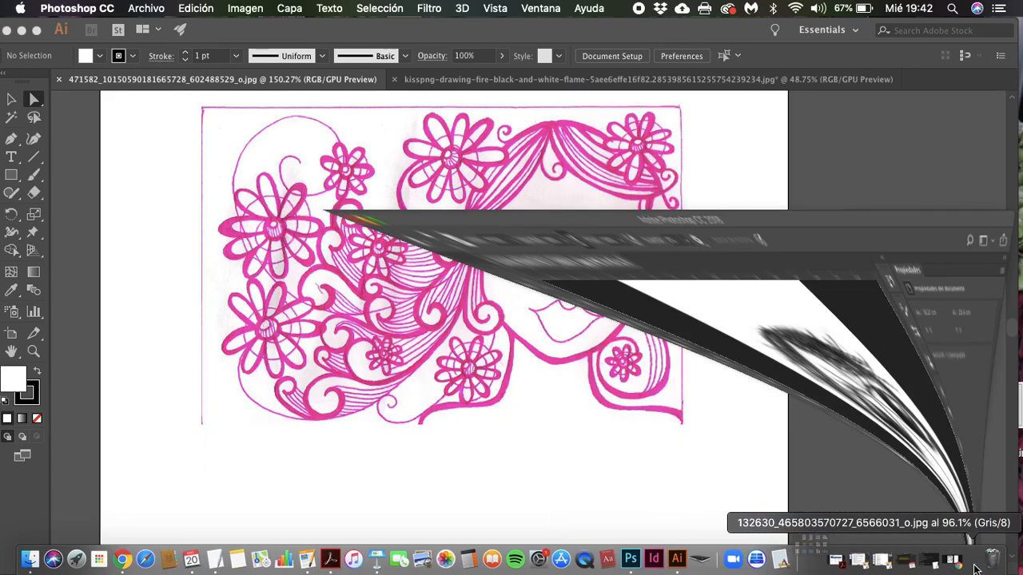
scroll(315, 251, down, 3)
click(198, 8)
mouse_move(240, 8)
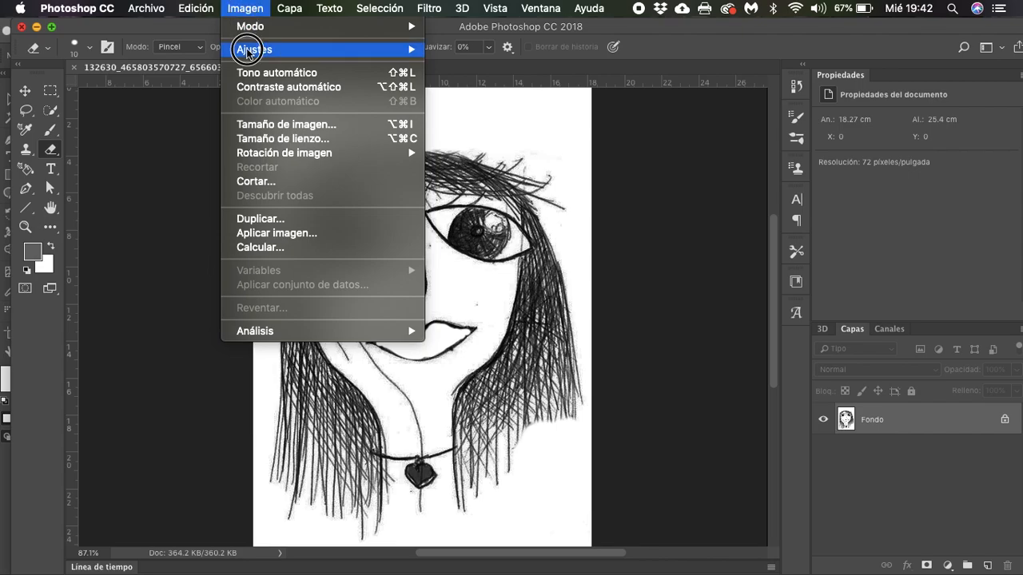
mouse_move(338, 27)
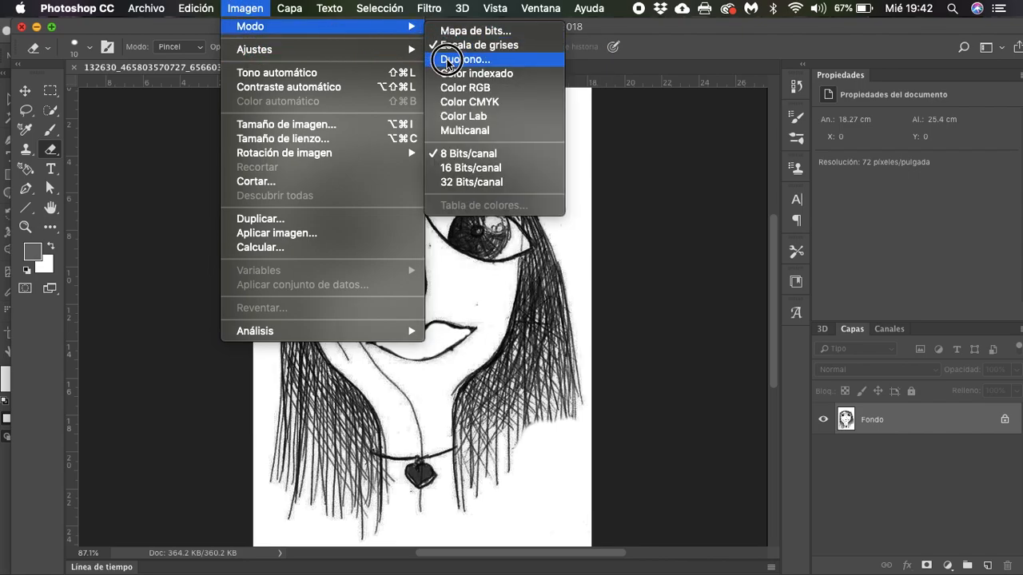
click(447, 58)
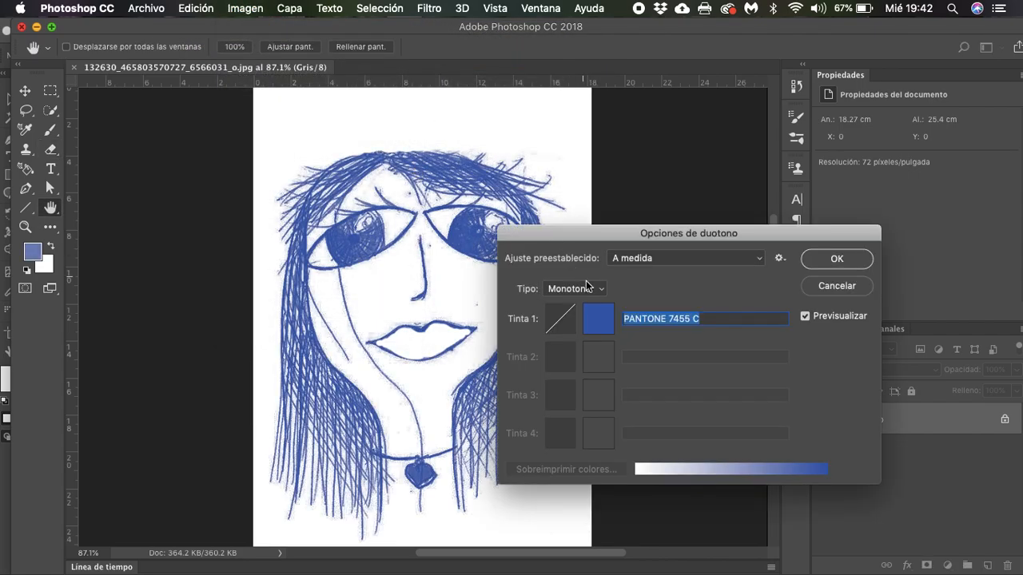
click(583, 290)
click(582, 287)
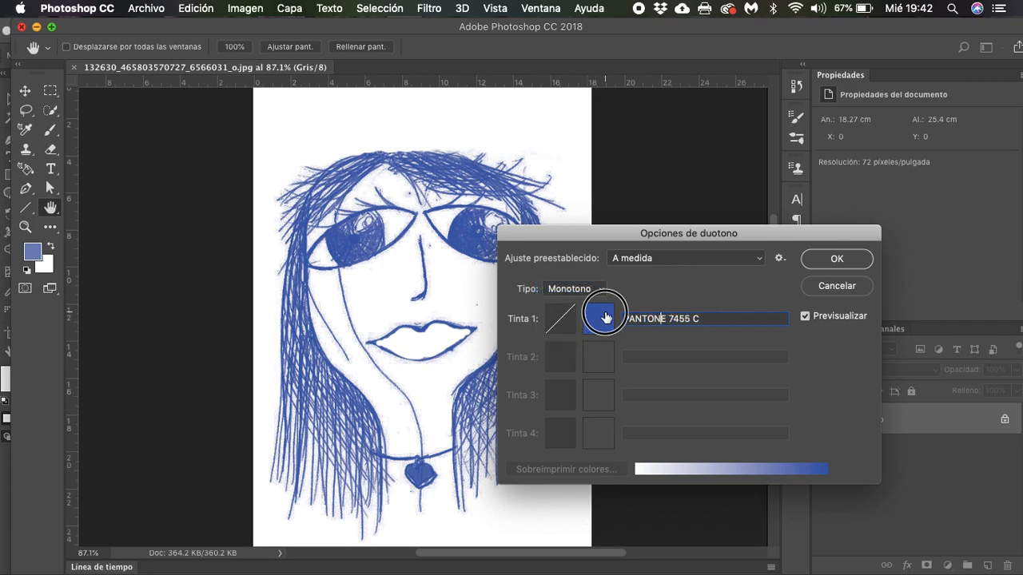
click(600, 318)
click(990, 91)
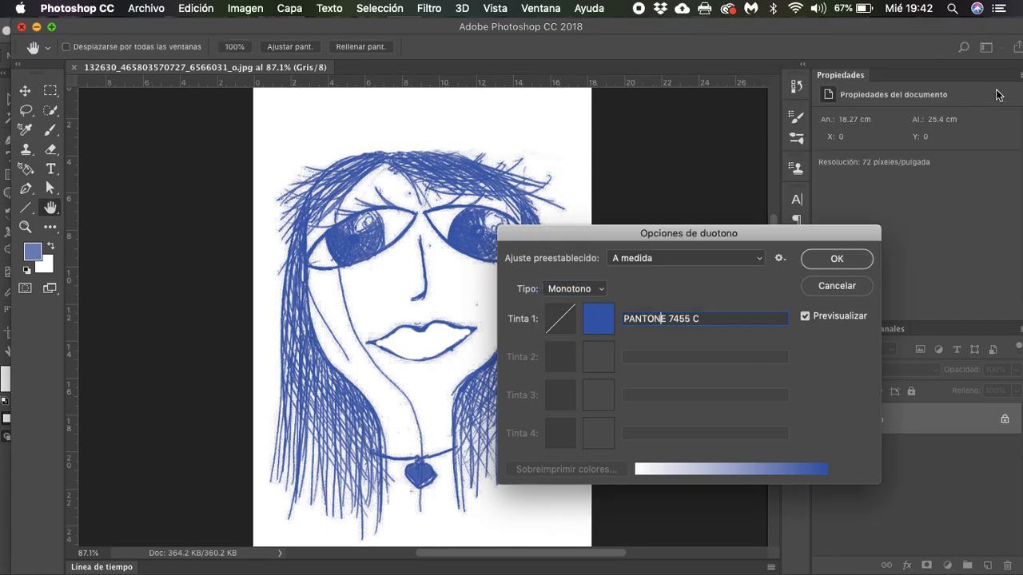
click(824, 279)
key(e)
Step: Try converting the image to Mapa de bits with a halftone screen of 53 lines per inch, 45 degrees and Redonda shape
click(246, 8)
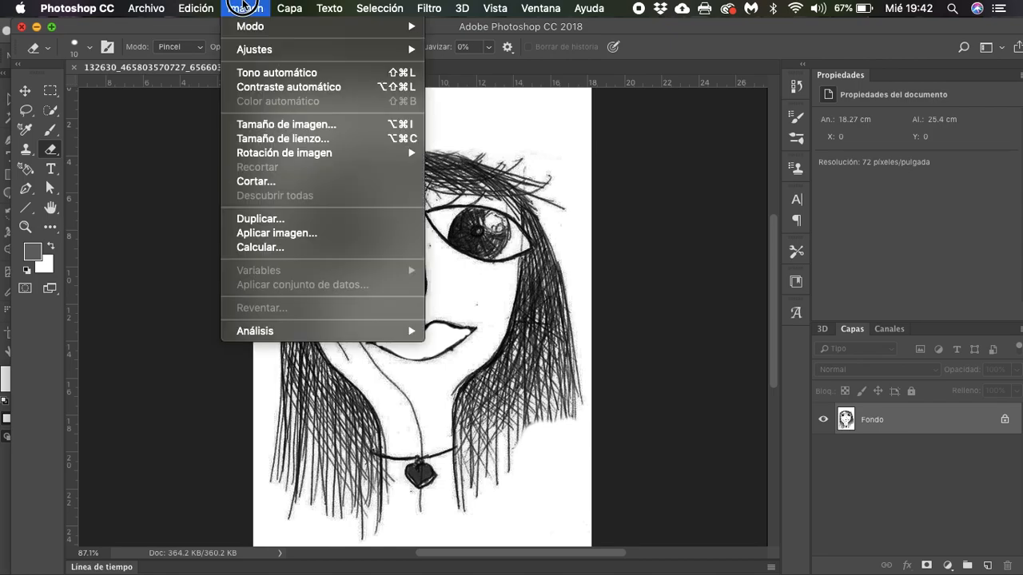
mouse_move(253, 26)
click(454, 32)
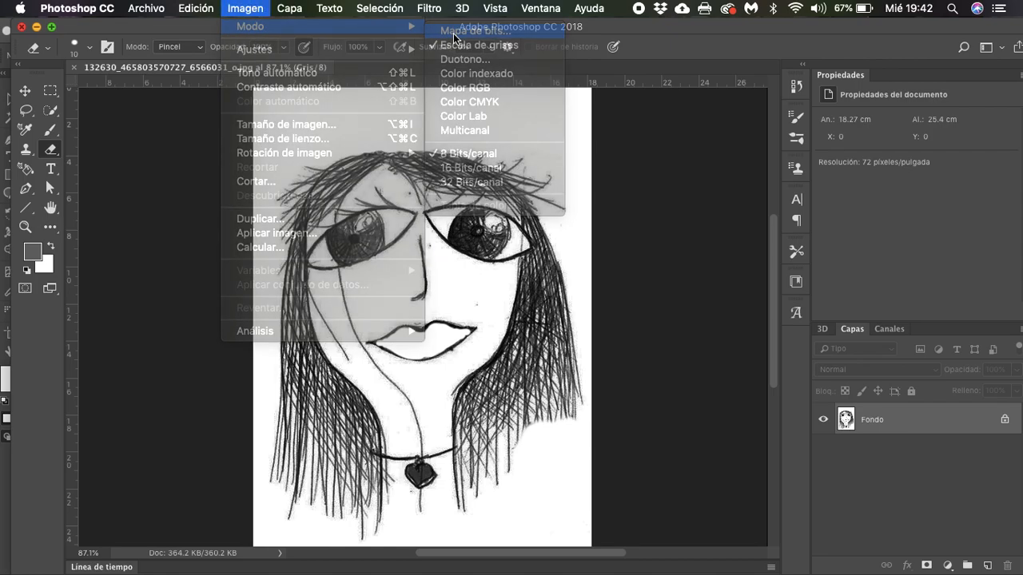
drag(320, 98, 785, 84)
click(804, 122)
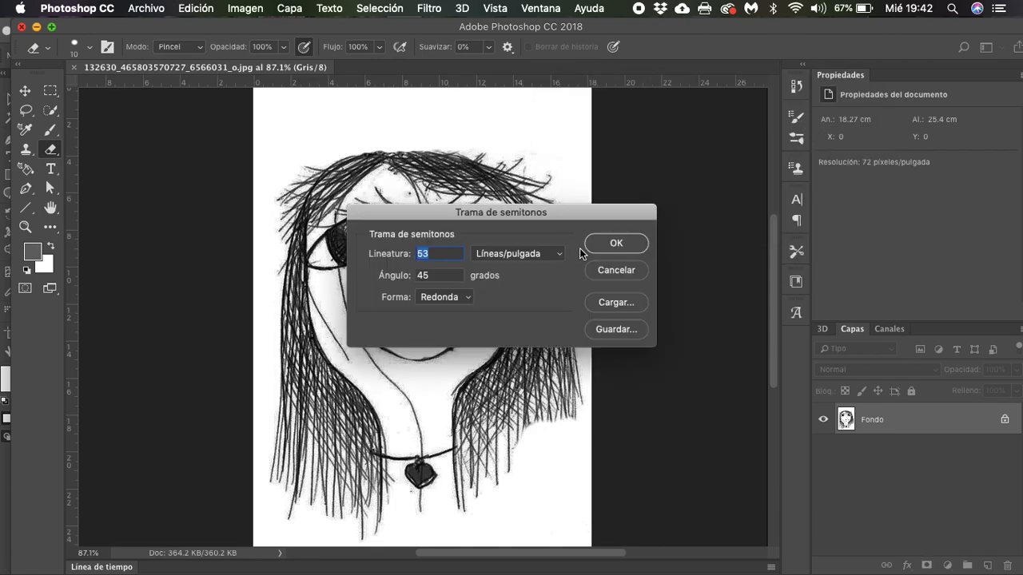
click(614, 244)
key(super+z)
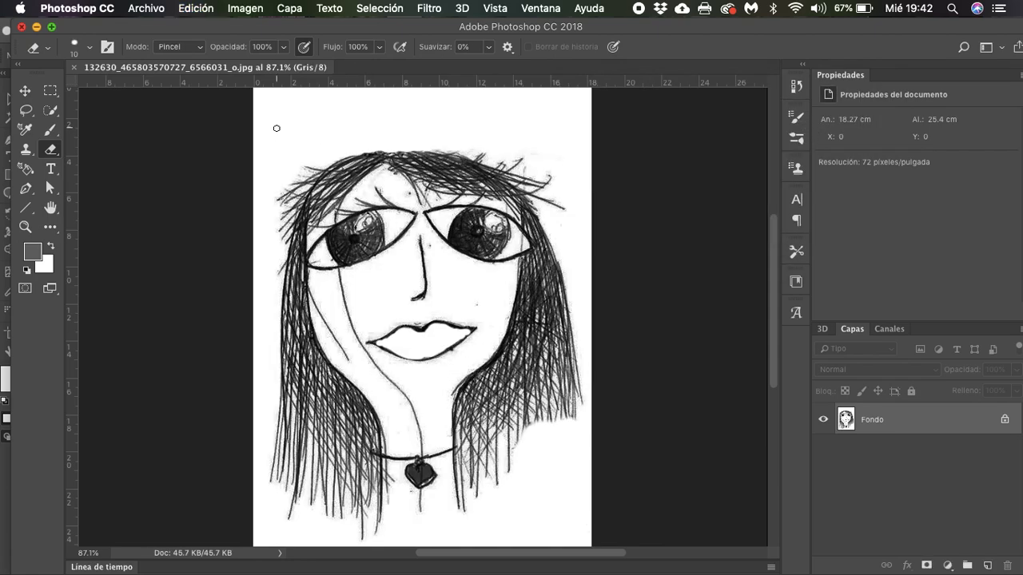
Step: Convert the portrait to Mapa de bits mode using the 50% de umbral method
click(245, 8)
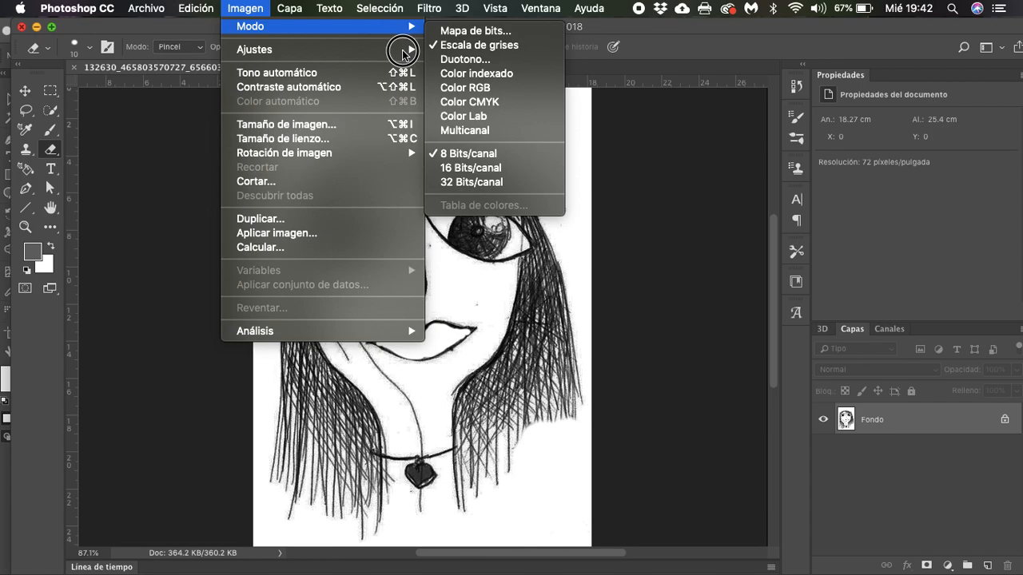
mouse_move(414, 26)
click(467, 32)
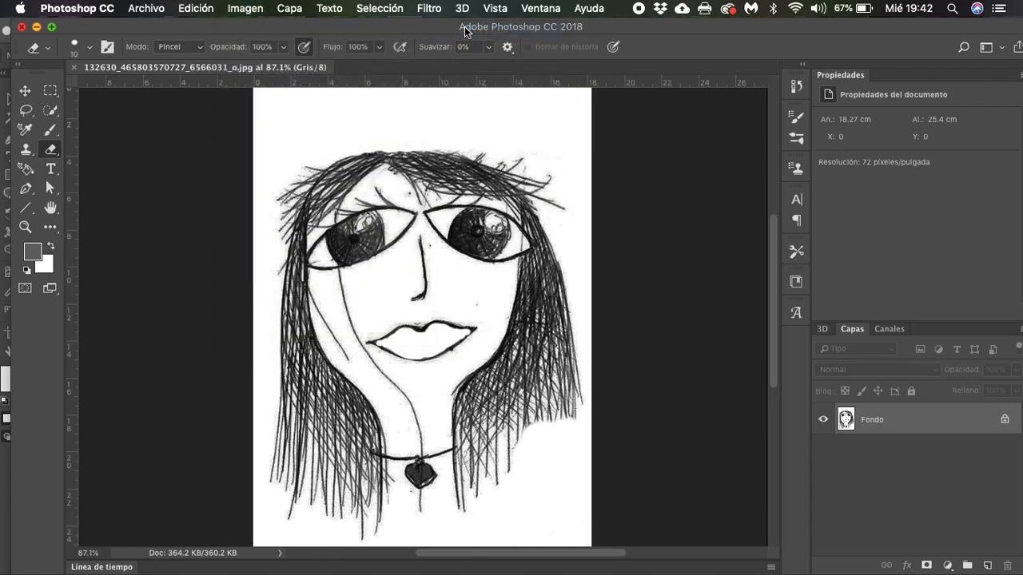
click(646, 192)
click(642, 154)
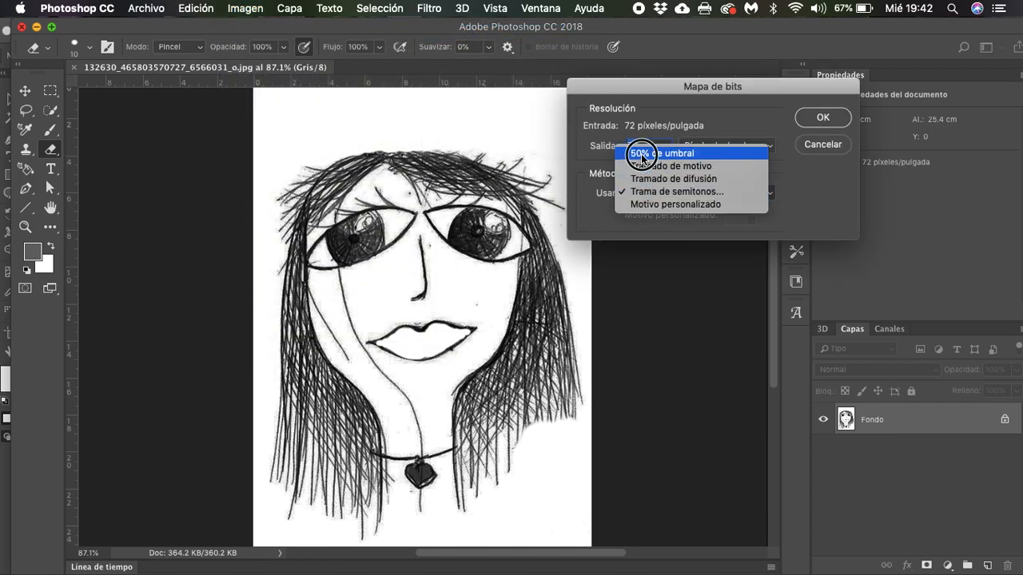
click(664, 153)
click(809, 124)
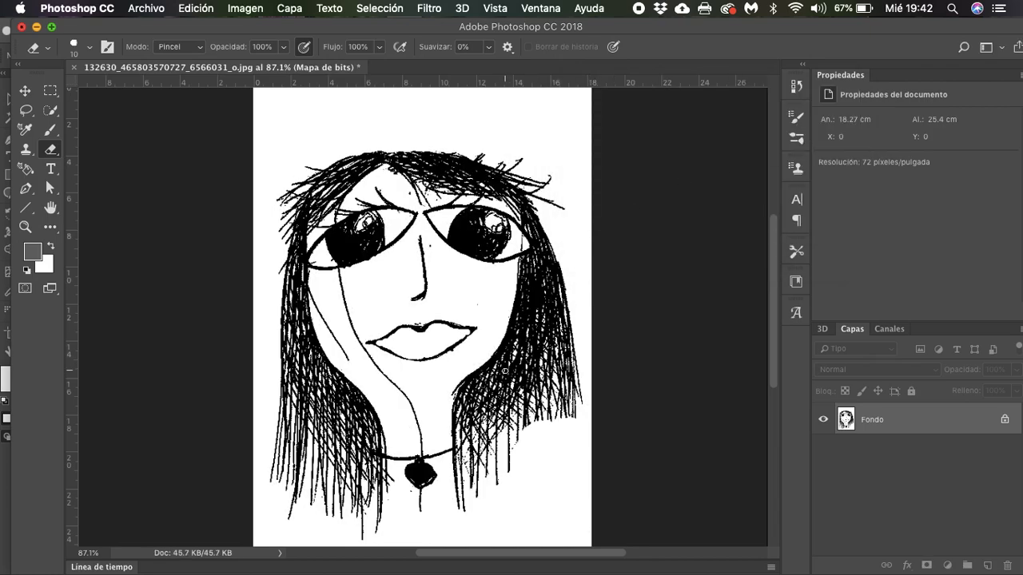
Step: Erase the stray specks on the face, around the lips and in the whites of the eyes with the 10 px eraser
click(245, 8)
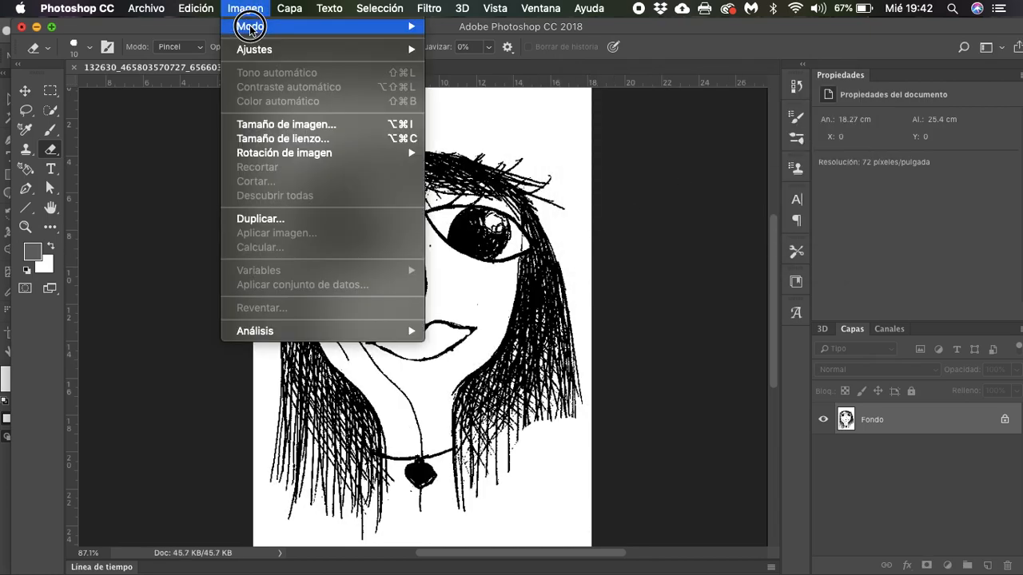
mouse_move(248, 26)
click(466, 32)
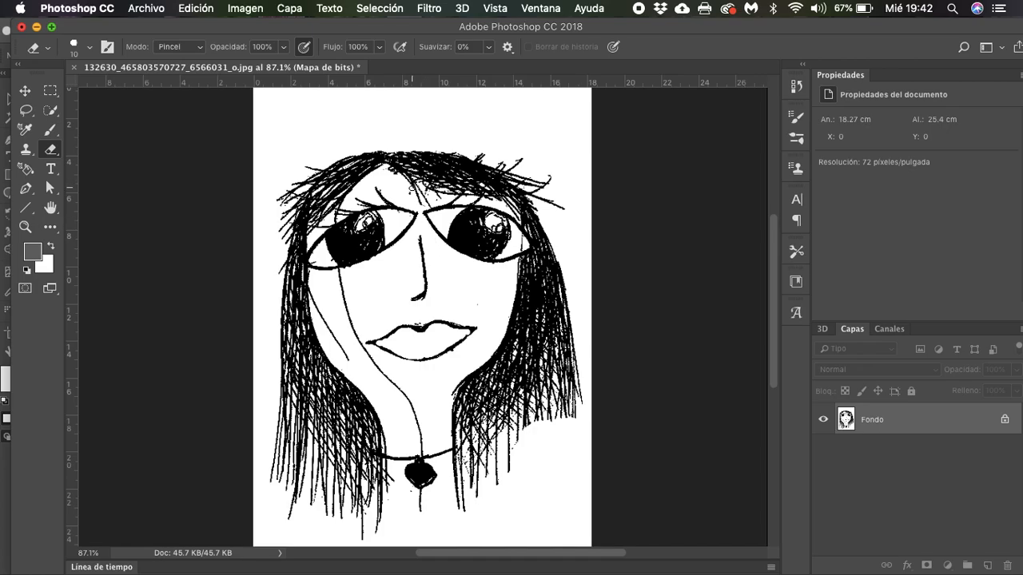
scroll(410, 197, up, 5)
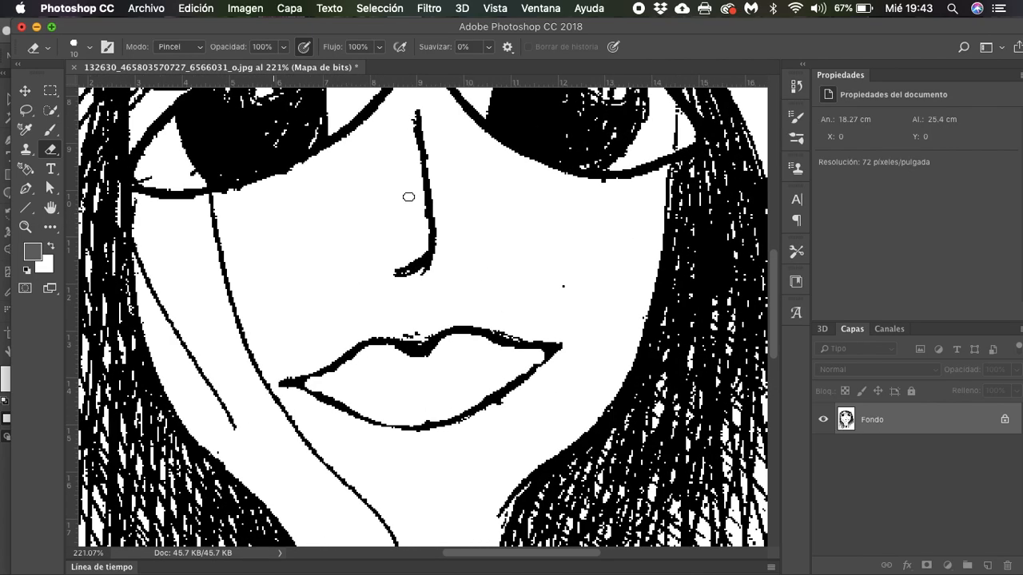
scroll(409, 196, down, 1)
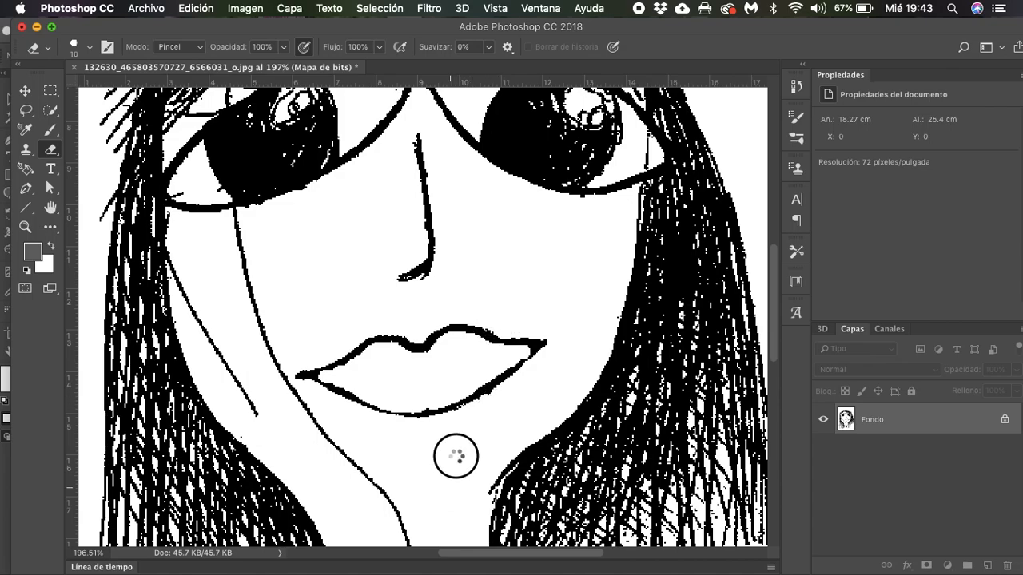
scroll(455, 459, down, 6)
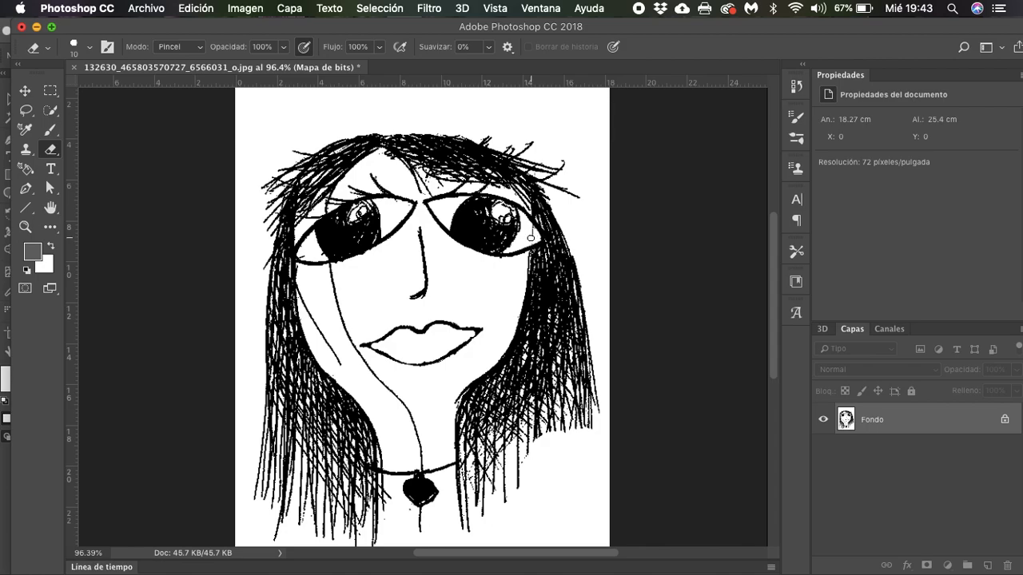
scroll(530, 237, up, 3)
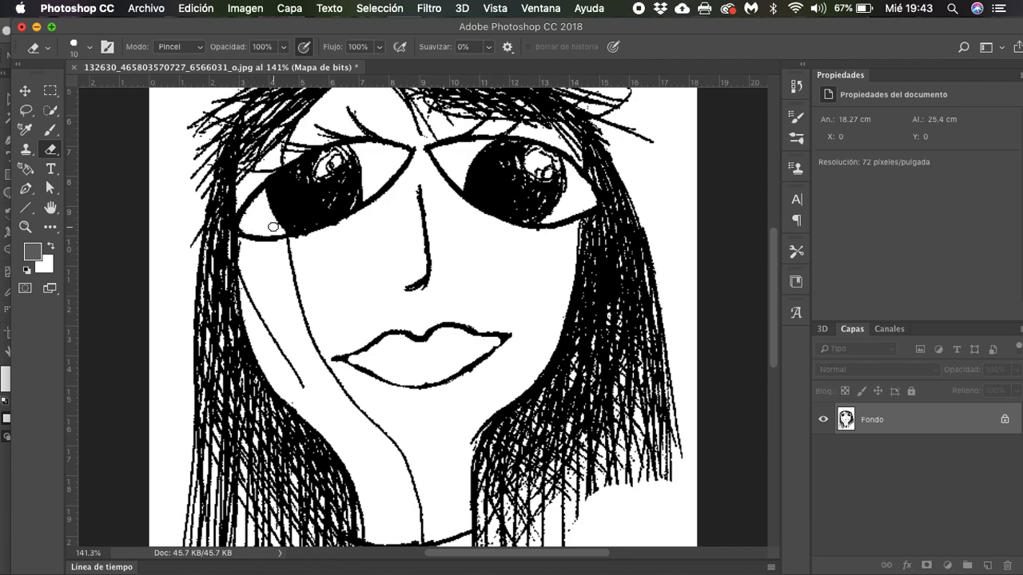
scroll(274, 227, down, 5)
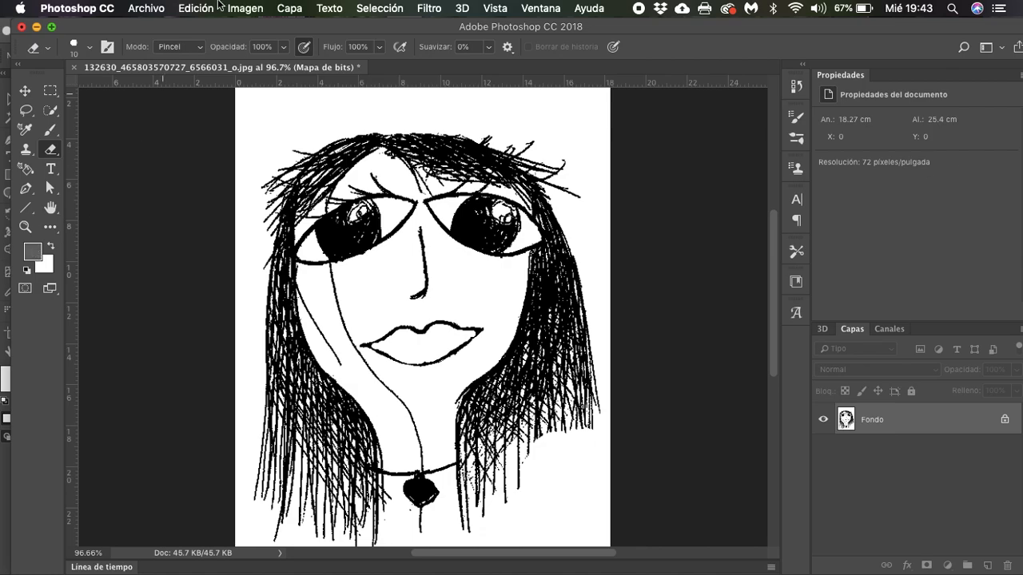
Step: Convert the bitmap portrait back to Escala de grises with a size factor of 1
click(239, 9)
mouse_move(250, 27)
click(468, 46)
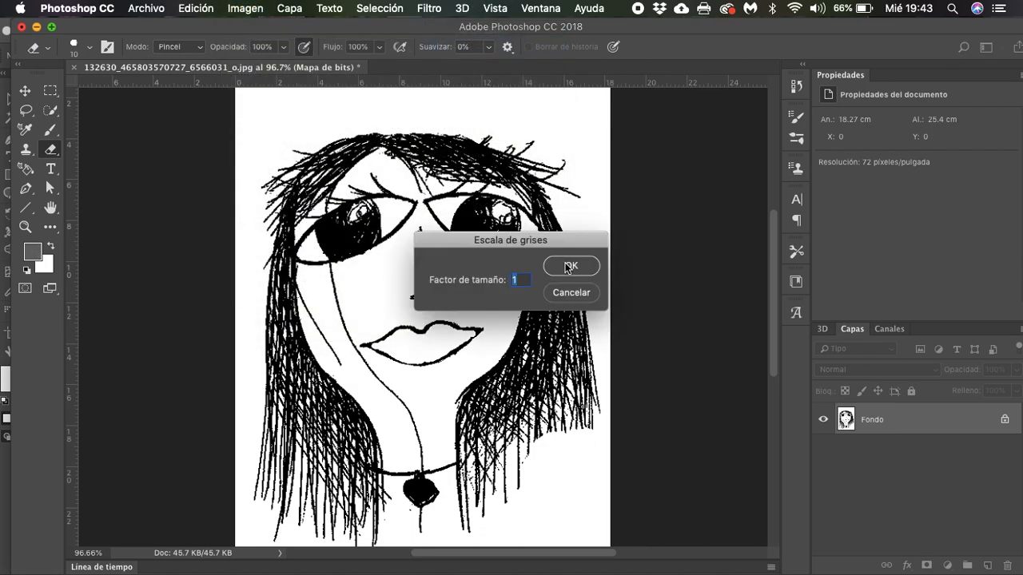
click(568, 268)
click(235, 7)
mouse_move(289, 27)
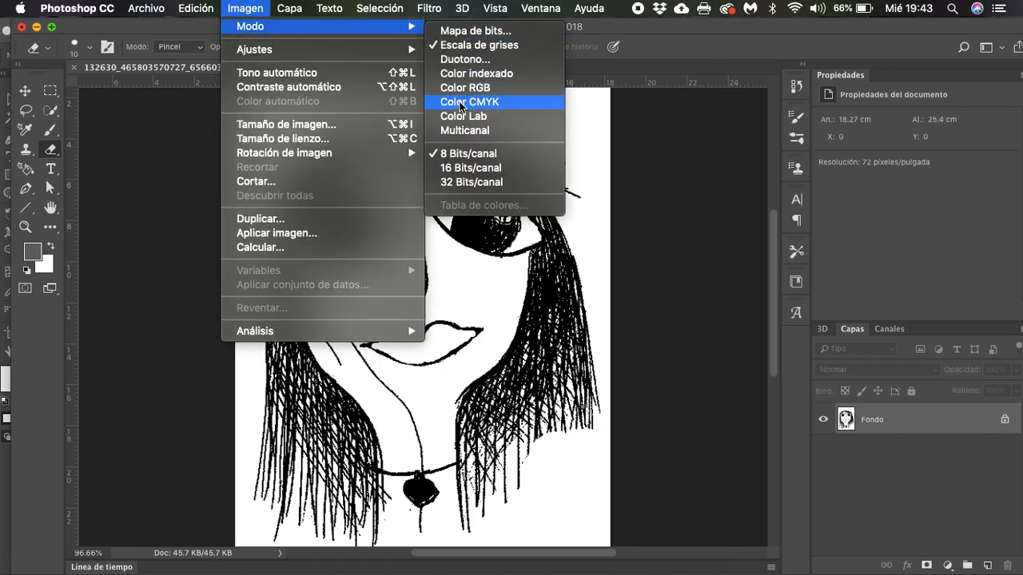
click(457, 102)
click(561, 254)
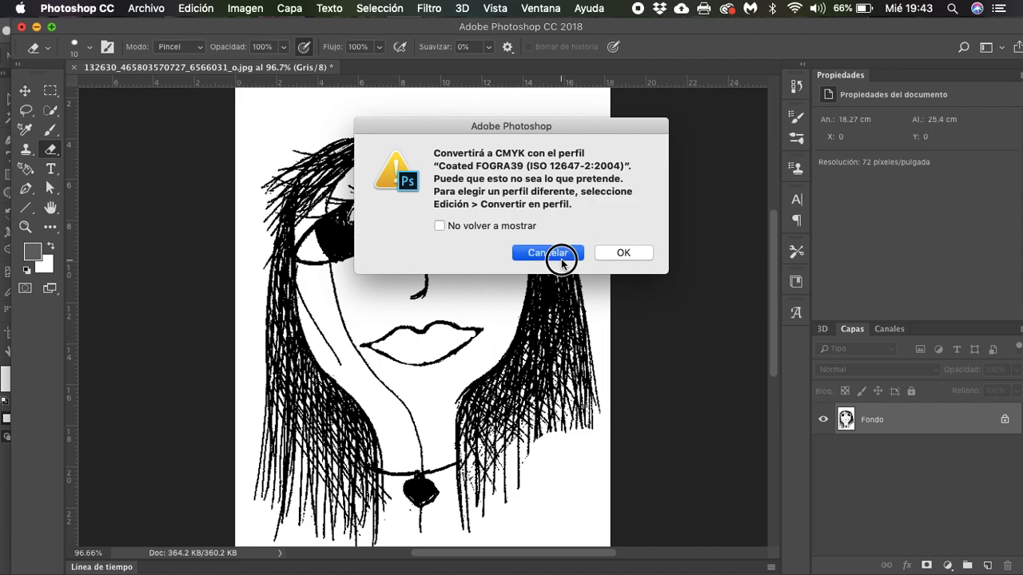
Step: Convert the grayscale portrait to Color RGB mode
click(245, 8)
mouse_move(255, 51)
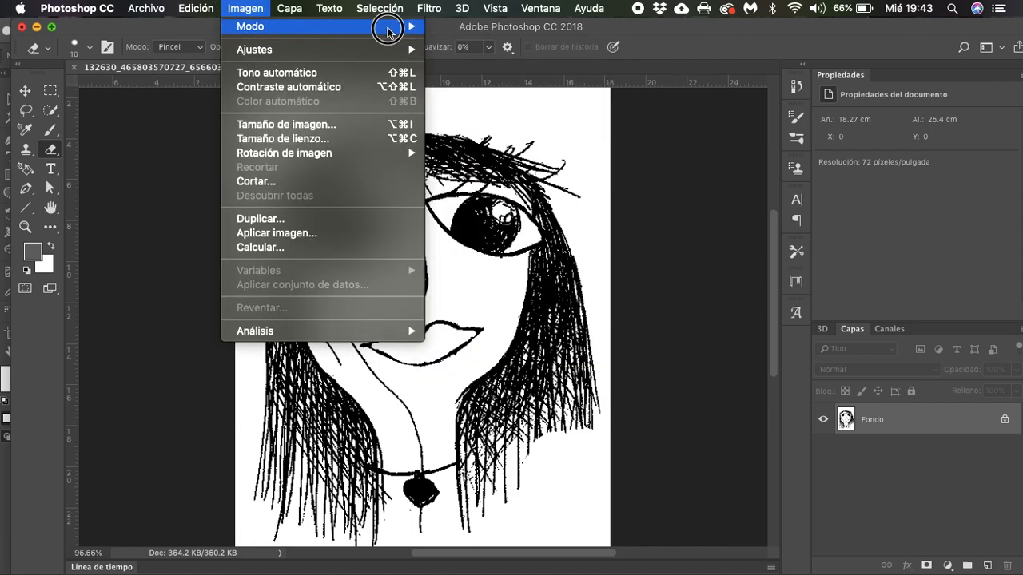
mouse_move(399, 26)
click(469, 89)
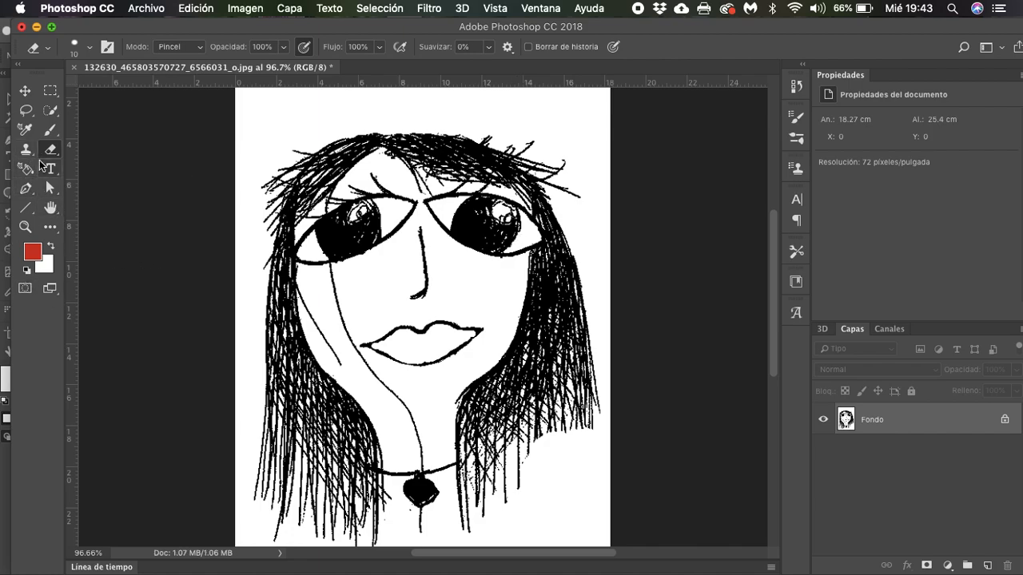
Step: Fill the portrait's lips with the red foreground colour using the Paint Bucket tool
click(27, 170)
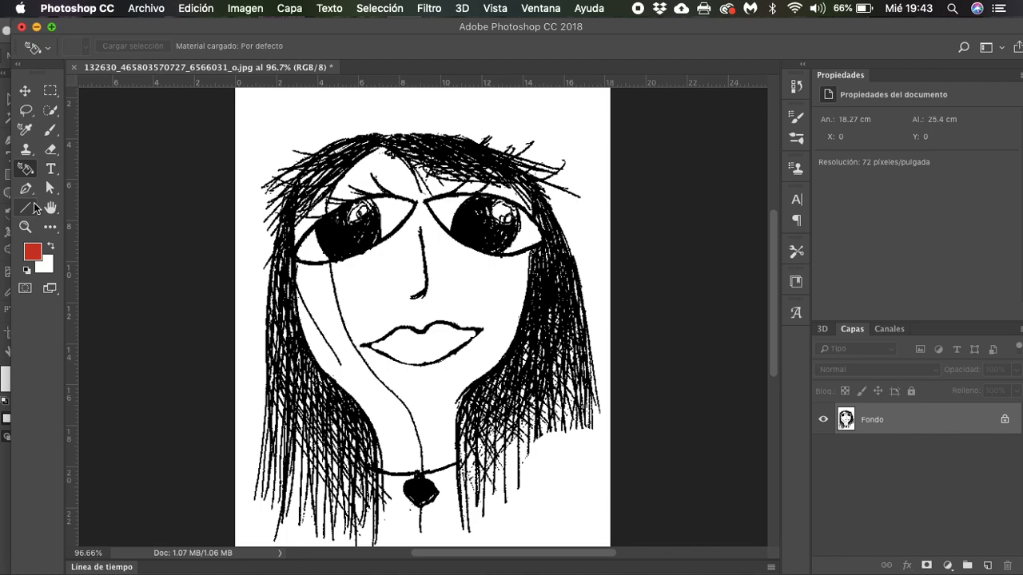
click(24, 170)
click(49, 229)
mouse_move(49, 231)
mouse_down()
mouse_move(120, 367)
mouse_move(121, 497)
mouse_move(134, 541)
mouse_up()
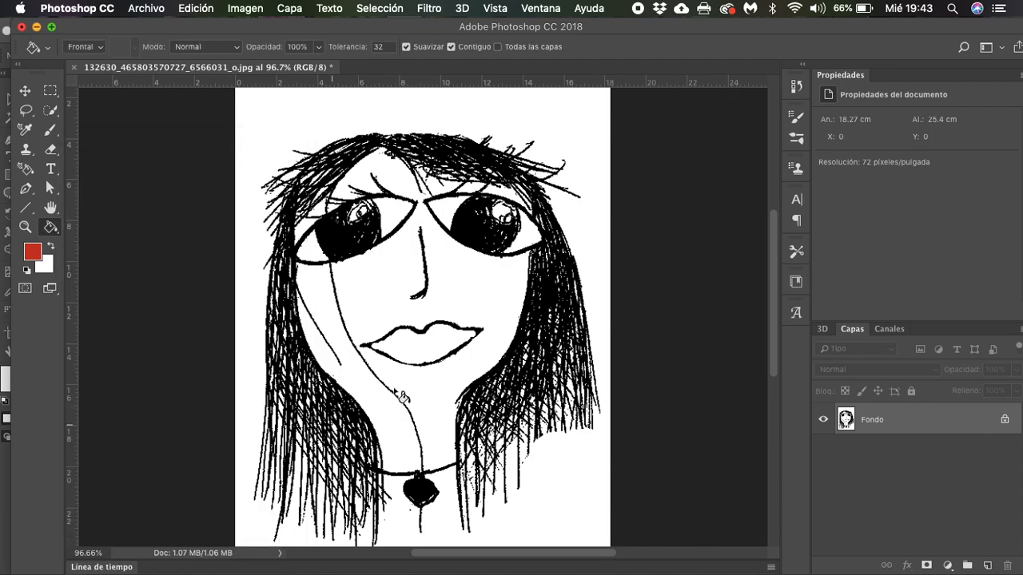
click(426, 349)
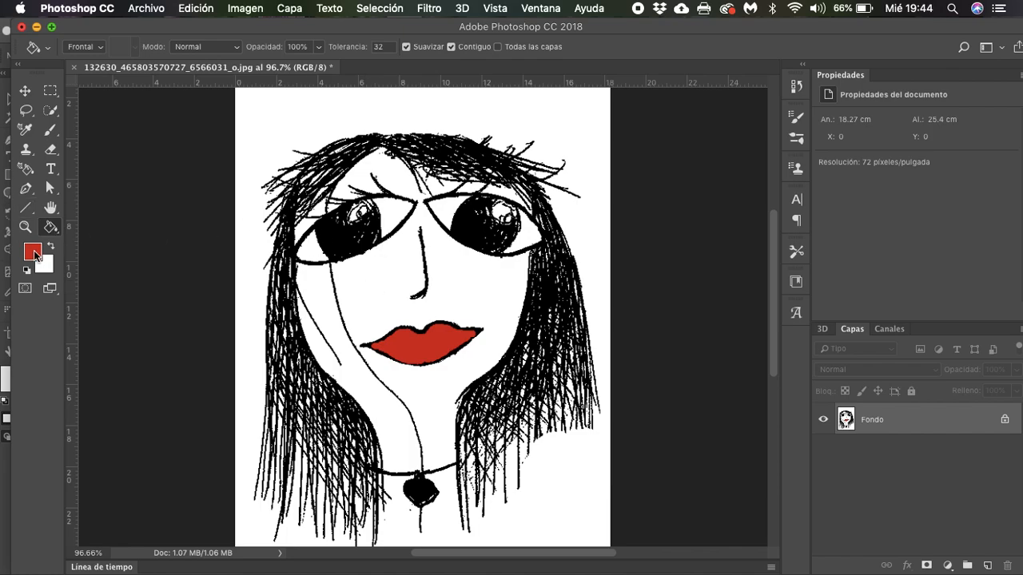
Step: Set the foreground colour to pale pink ffcccc and fill the main area of the face with it using the Paint Bucket
click(32, 252)
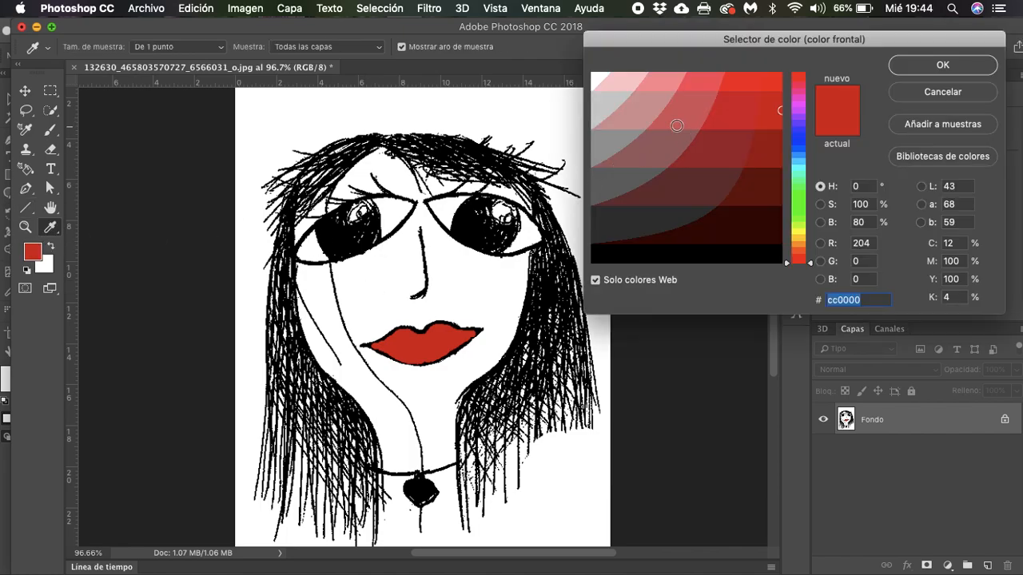
click(641, 116)
click(497, 304)
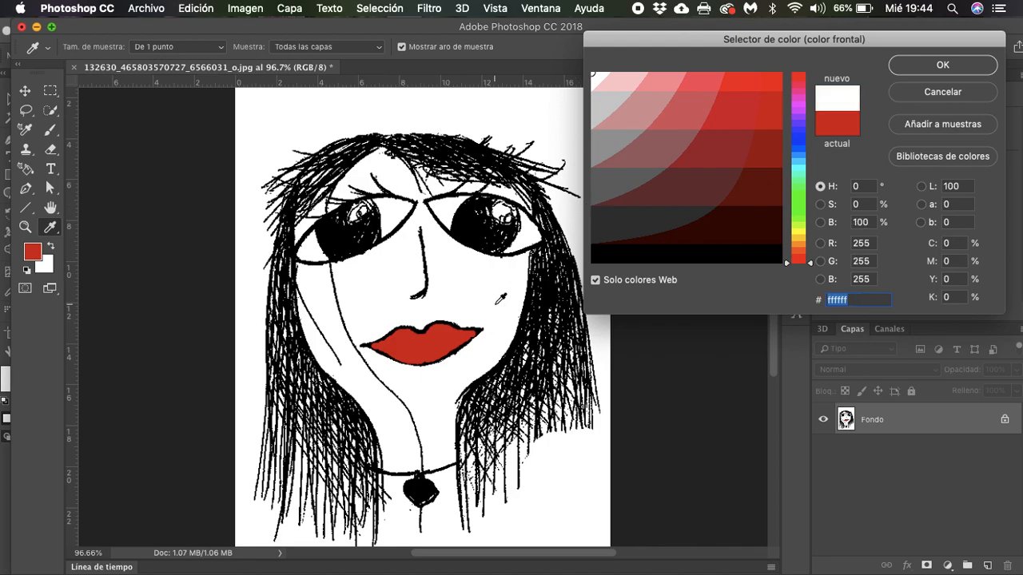
click(632, 105)
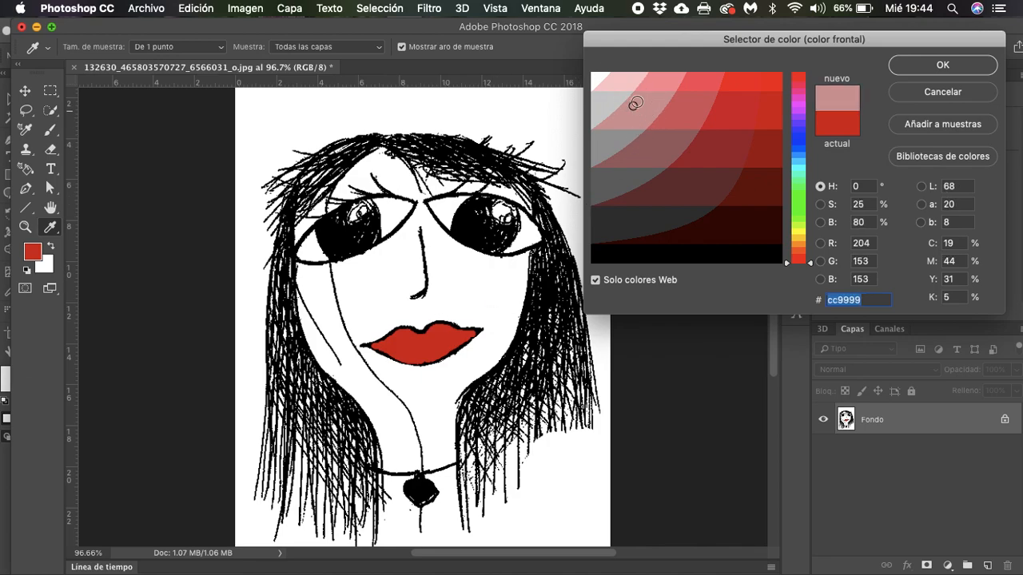
click(627, 87)
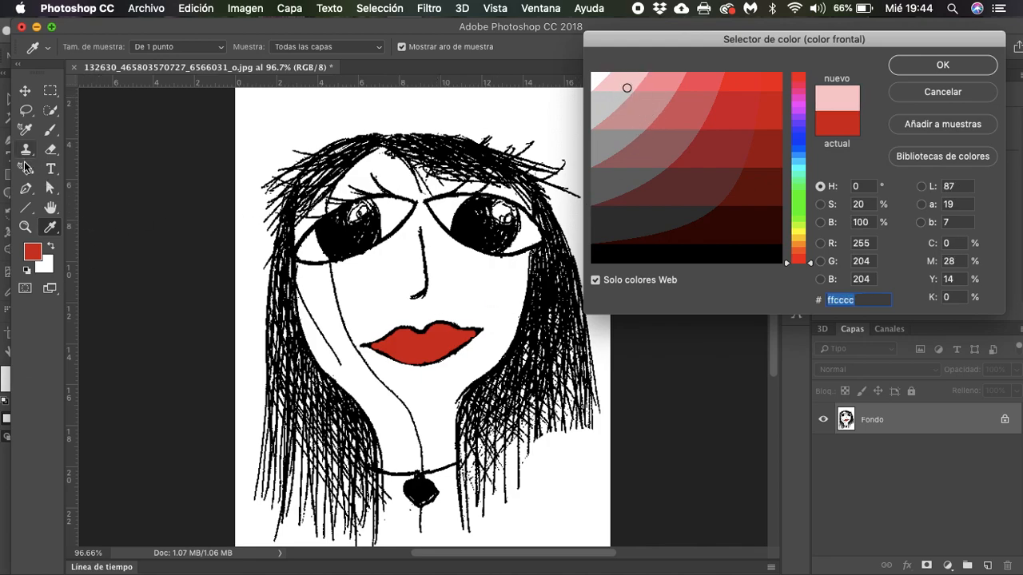
click(48, 229)
click(56, 235)
key(Return)
key(g)
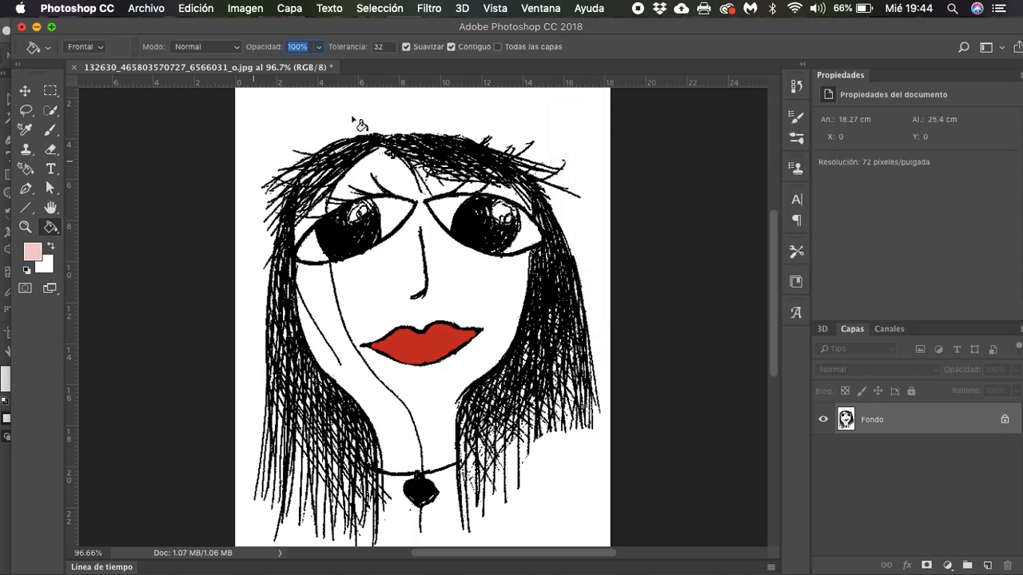
click(54, 230)
click(53, 239)
click(374, 294)
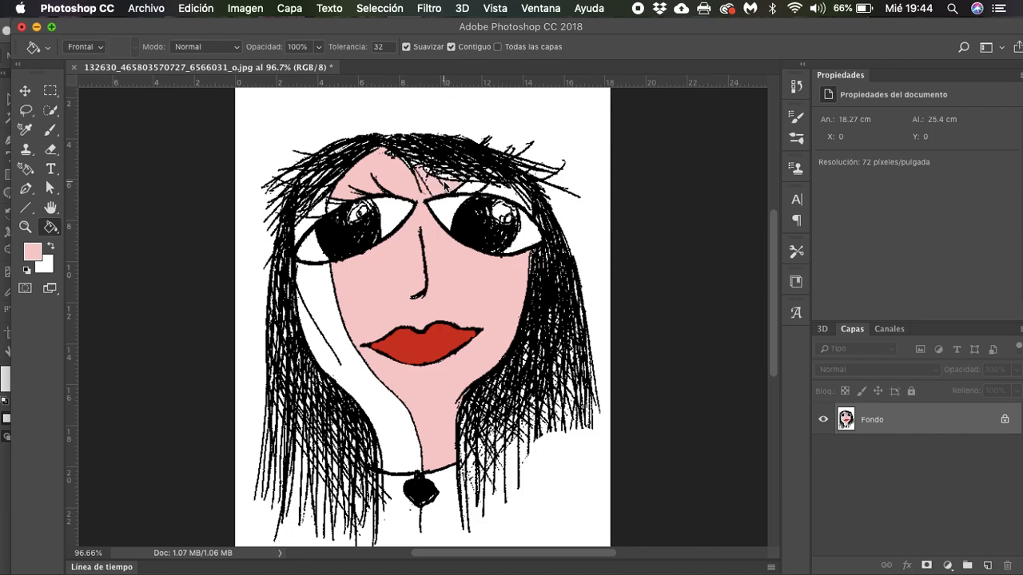
Step: Fill the remaining white skin areas above both eyes and along the cheek and neck with the same pink
scroll(464, 189, left, 2)
click(528, 199)
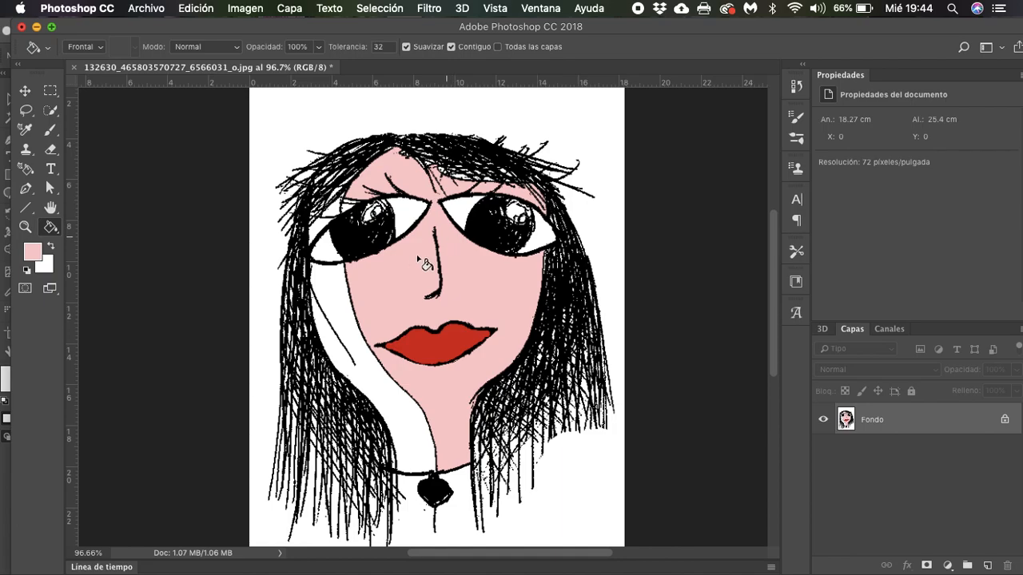
click(345, 343)
key(super+z)
click(342, 321)
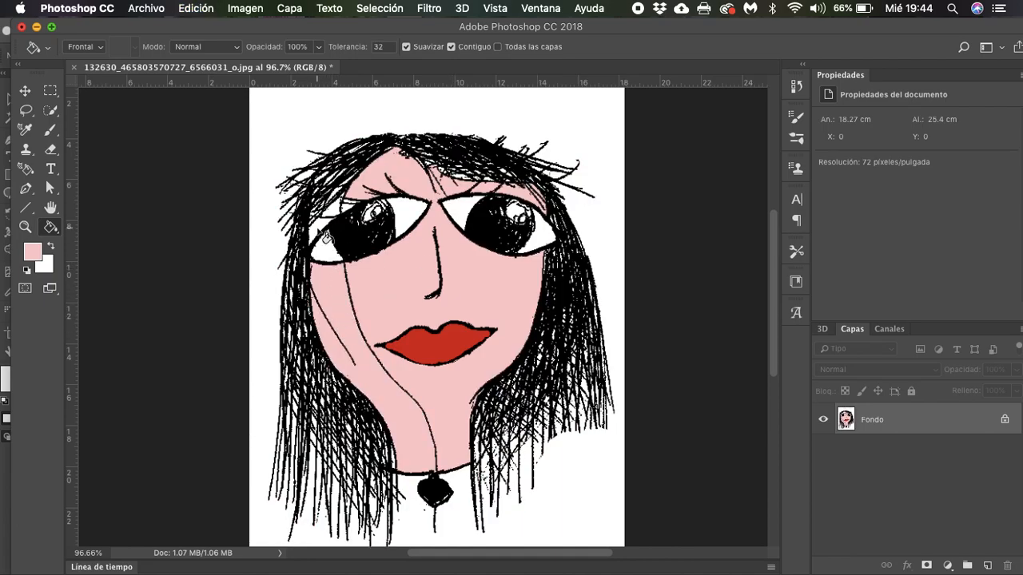
click(352, 212)
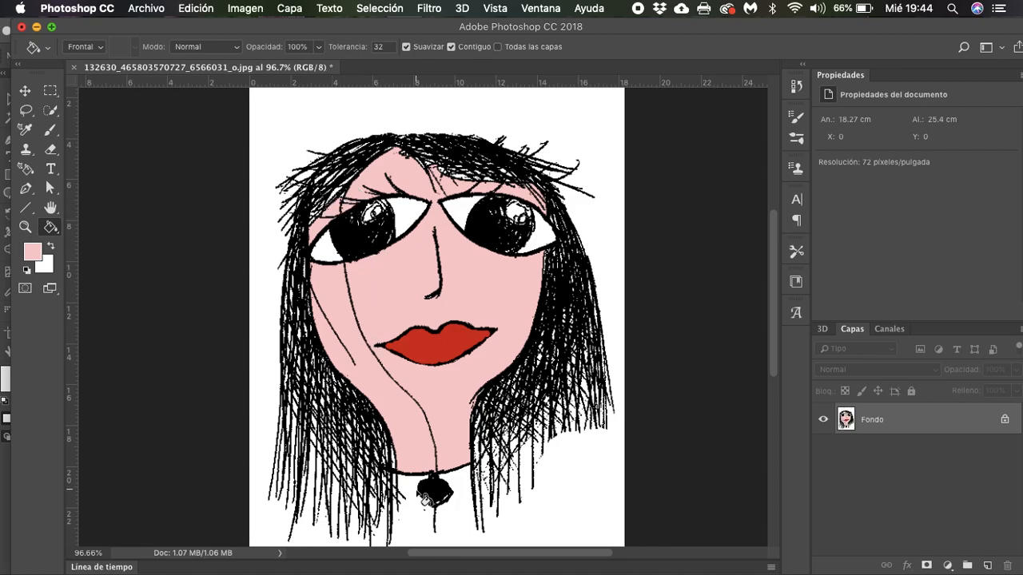
Step: Try filling the white background below the neck with pink and undo that fill
click(405, 496)
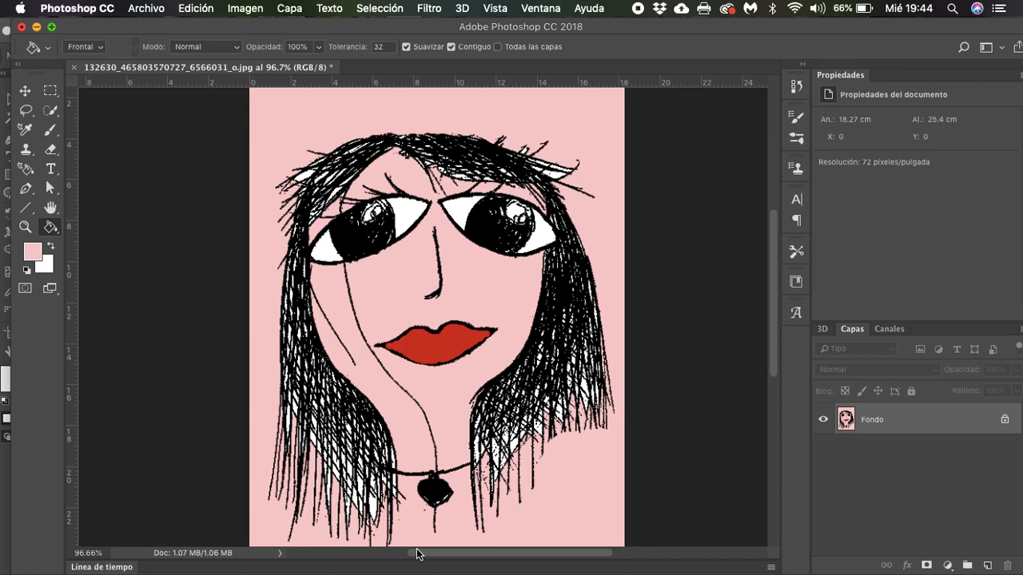
key(super+z)
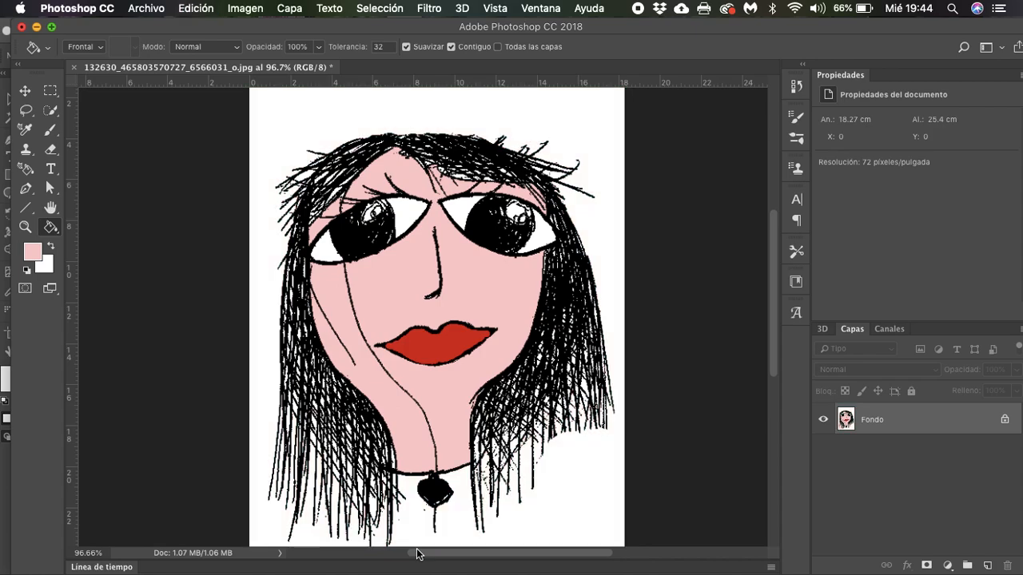
scroll(438, 445, up, 6)
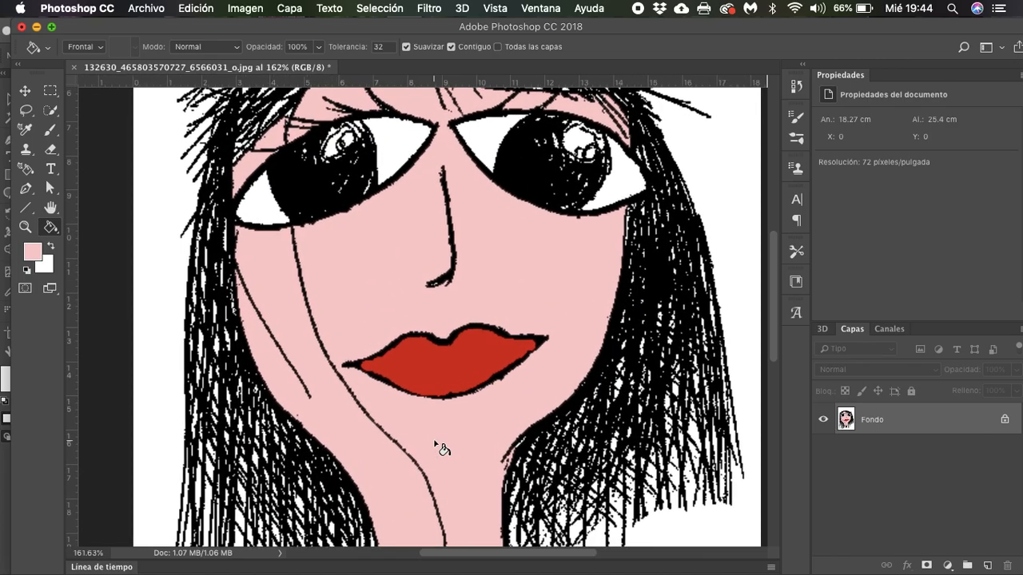
scroll(442, 449, down, 6)
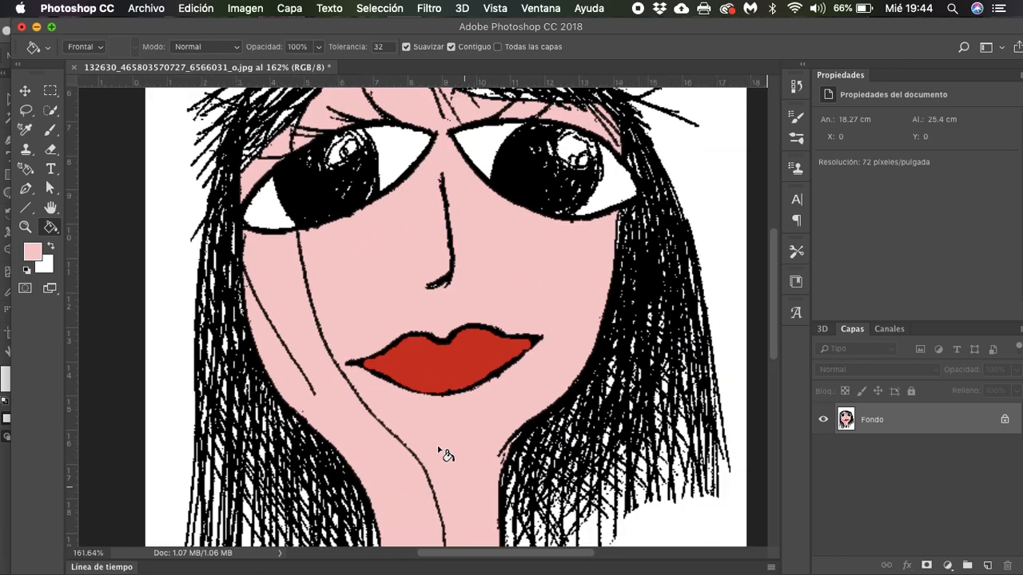
Step: Undo all the pink and red fills to return the portrait to black-and-white line art
key(super+z)
key(super+z)
key(super+alt+z)
key(super+alt+z)
key(super+alt+z)
key(super+alt+z)
key(super+alt+z)
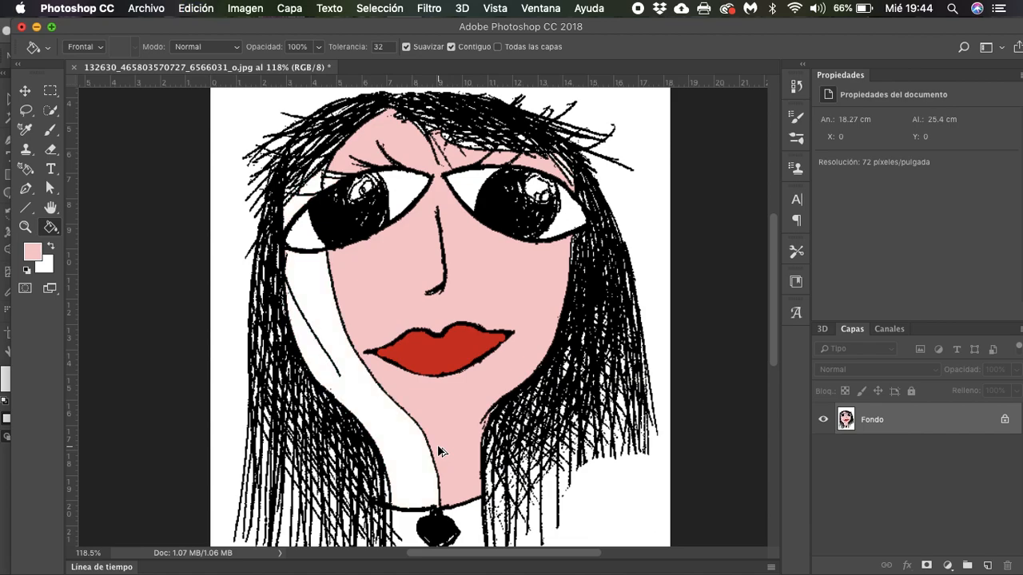
key(super+alt+z)
key(super+alt+z)
key(super+alt+z)
key(super+alt+z)
key(super+alt+z)
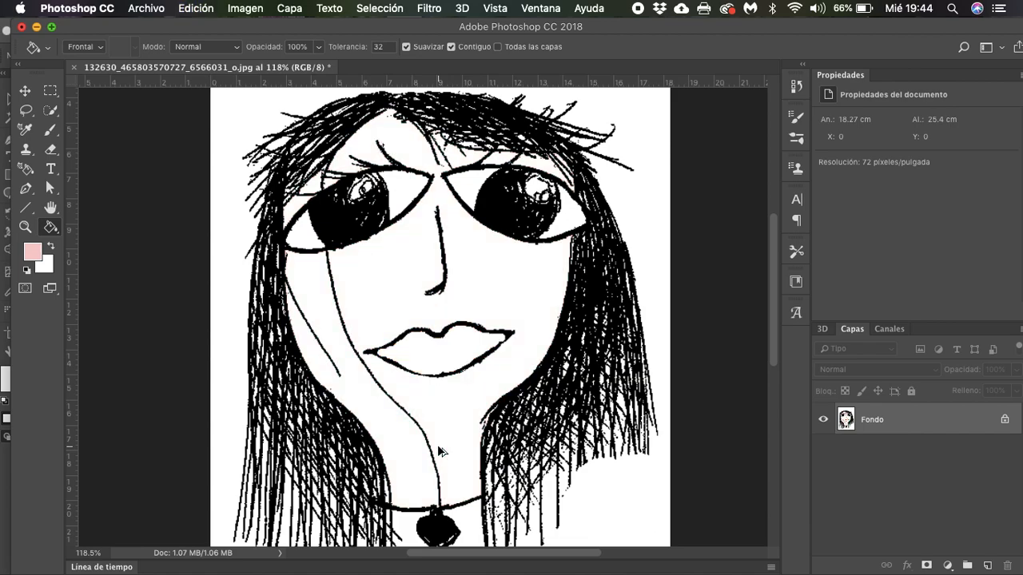
Step: Save the portrait image and switch to Illustrator with the pink floral drawing
key(super+s)
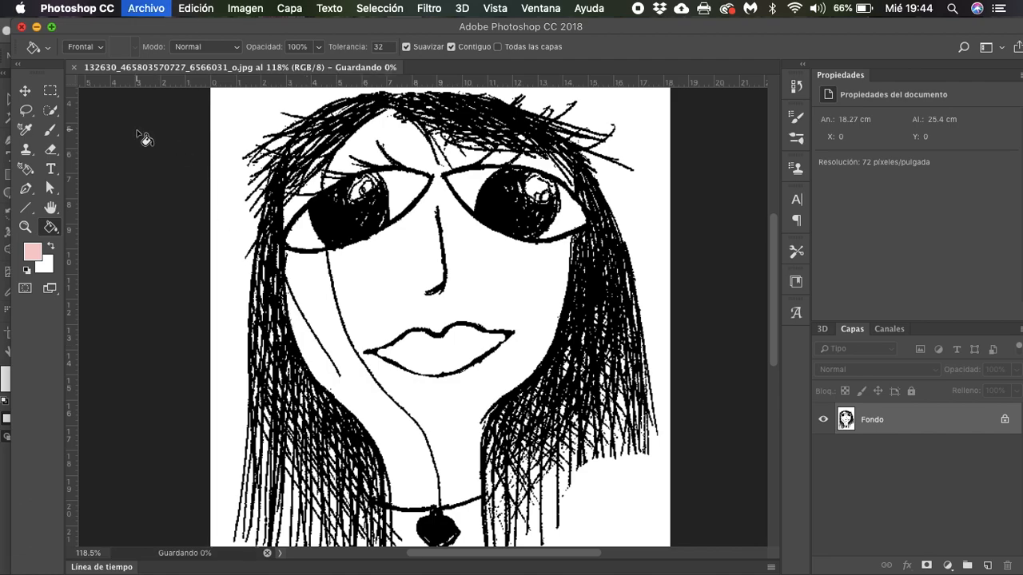
click(36, 26)
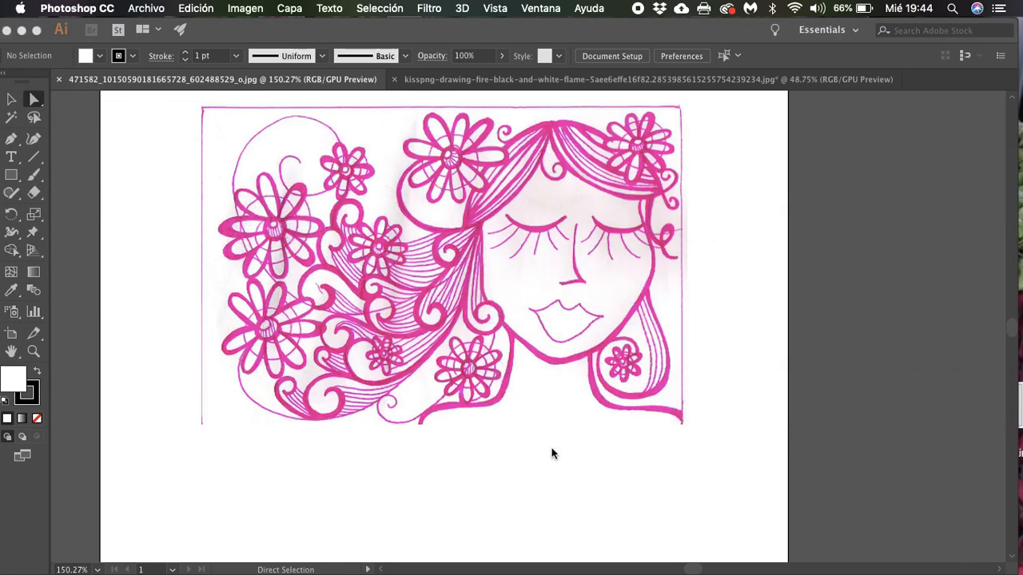
click(821, 566)
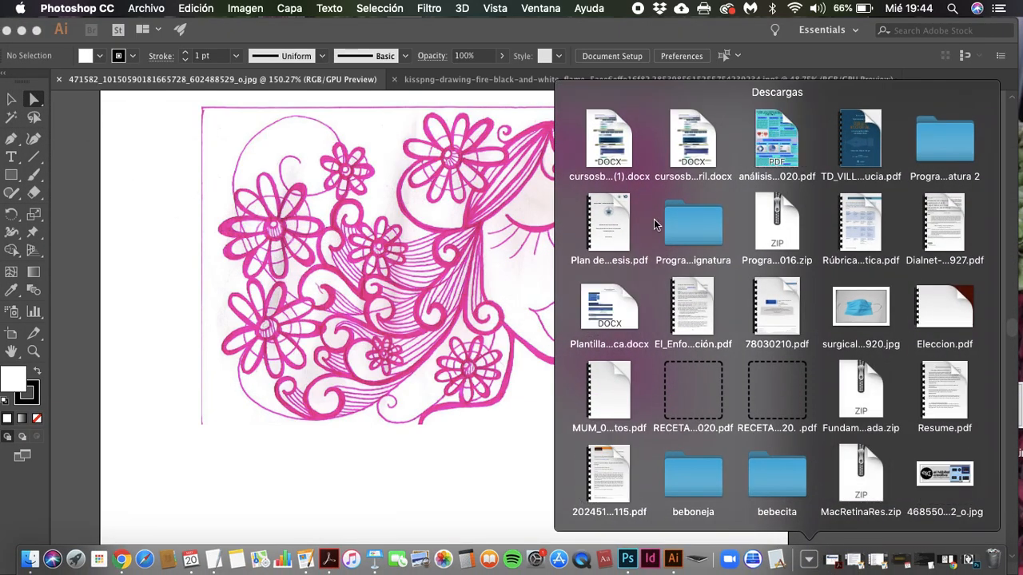
click(459, 426)
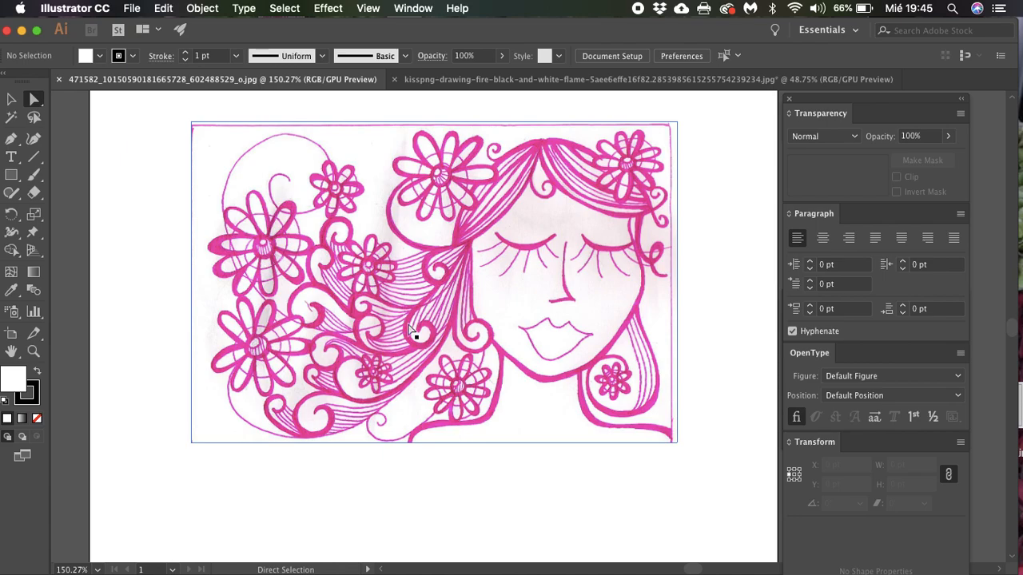
Step: Select the pink drawing of the woman with flowers and apply Image Trace to it
click(11, 98)
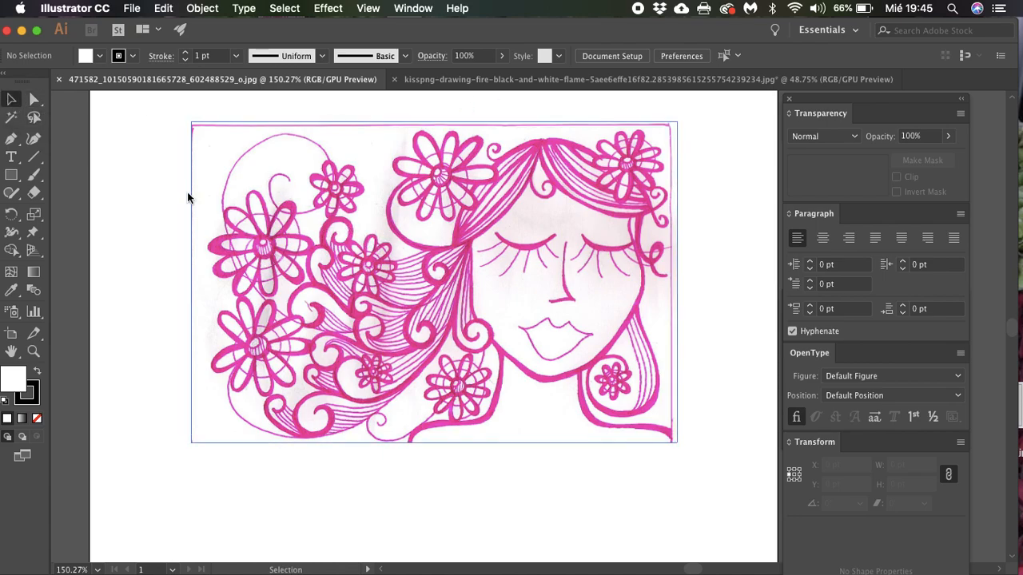
click(286, 430)
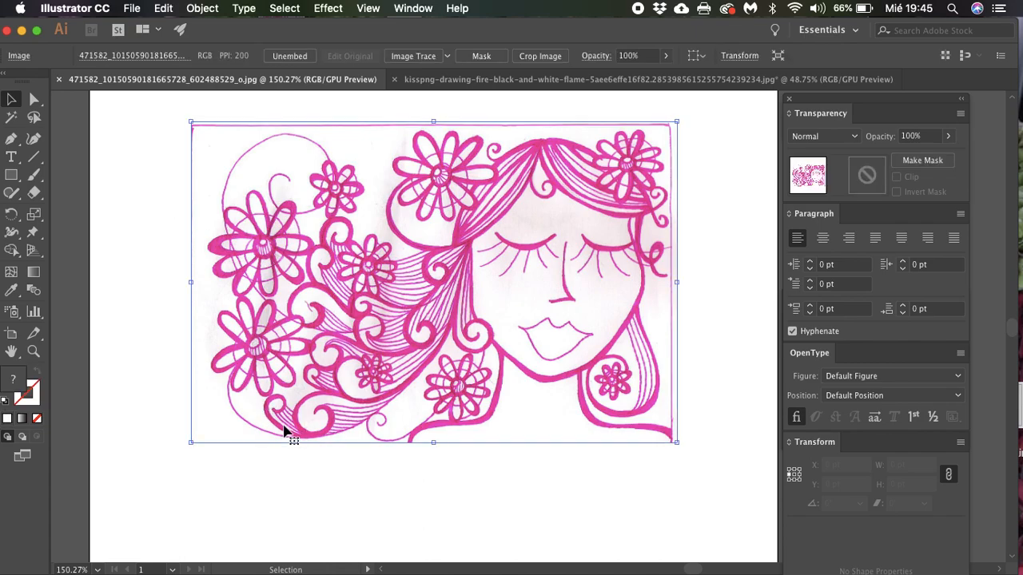
click(411, 59)
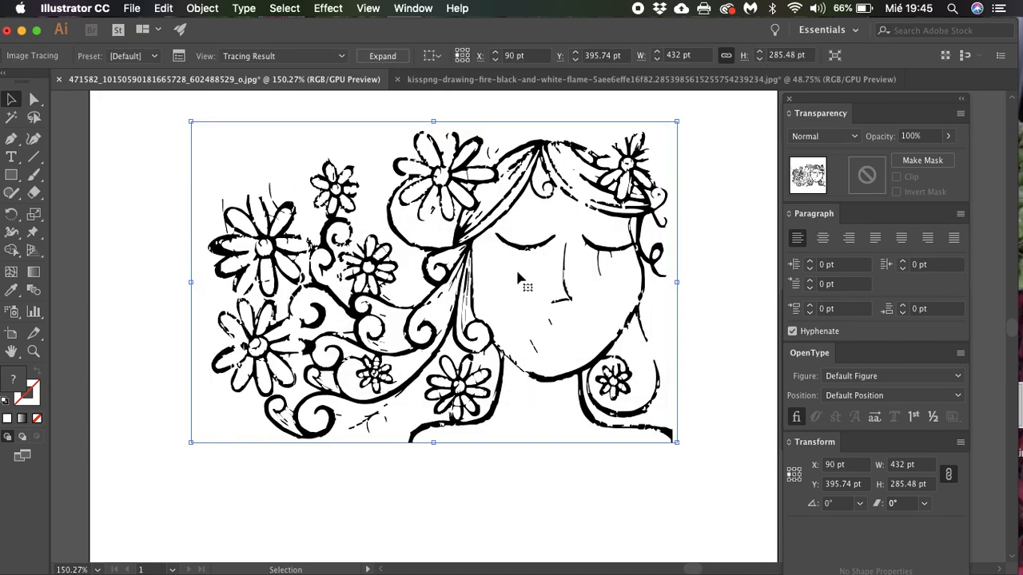
Step: Open the Image Trace settings for the traced drawing and apply the Black and White Logo preset
scroll(432, 220, up, 2)
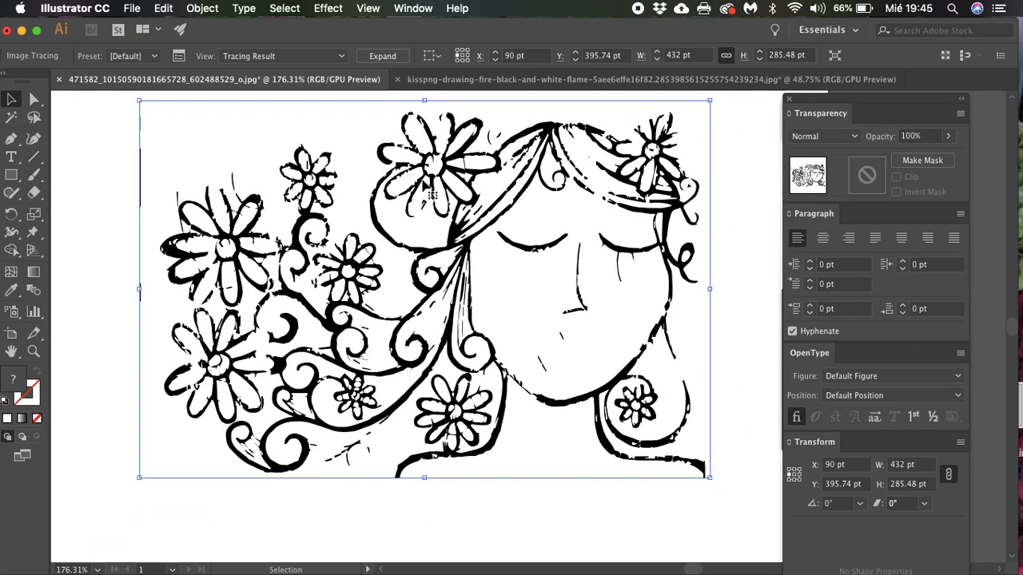
click(178, 55)
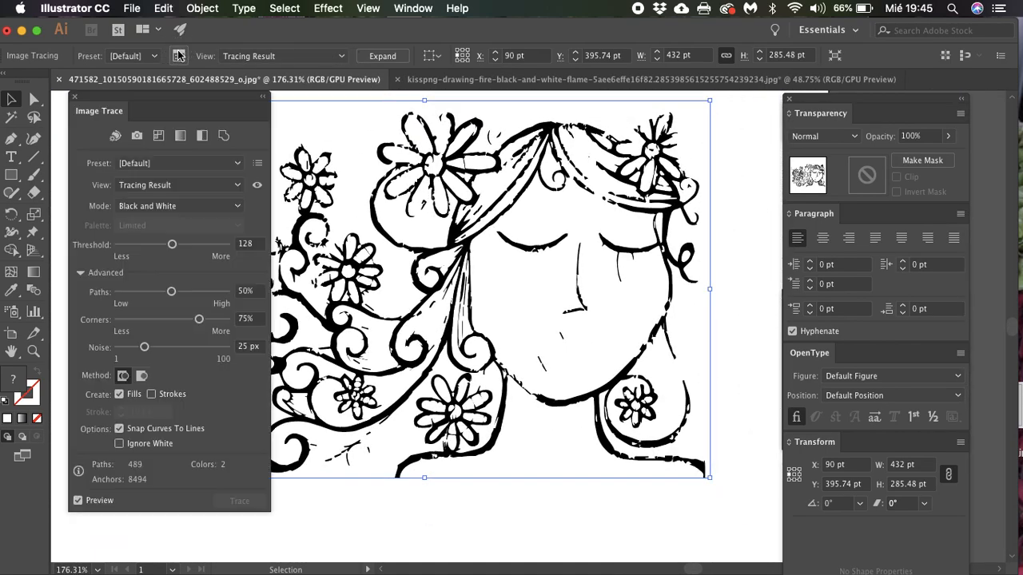
click(217, 206)
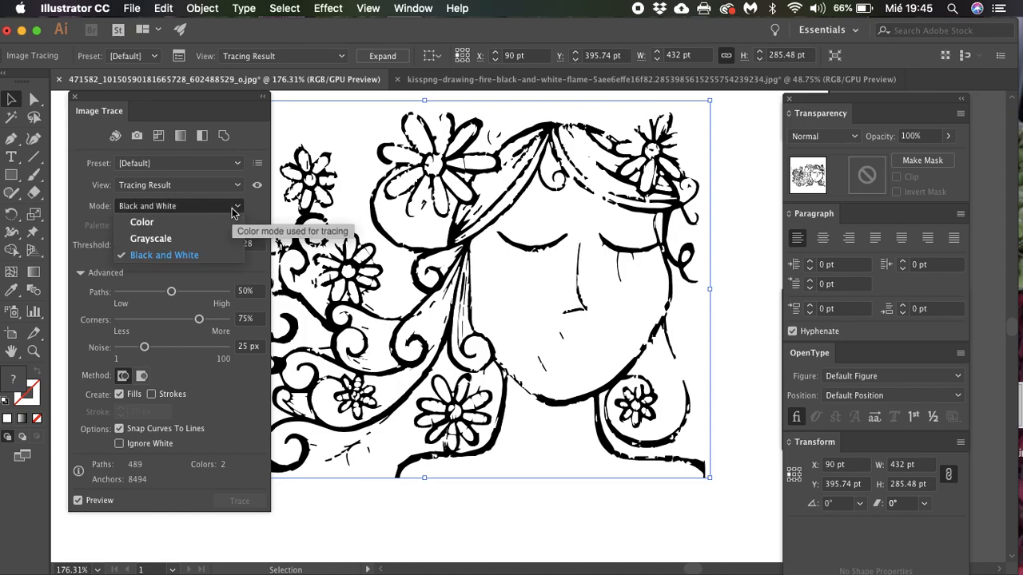
click(201, 207)
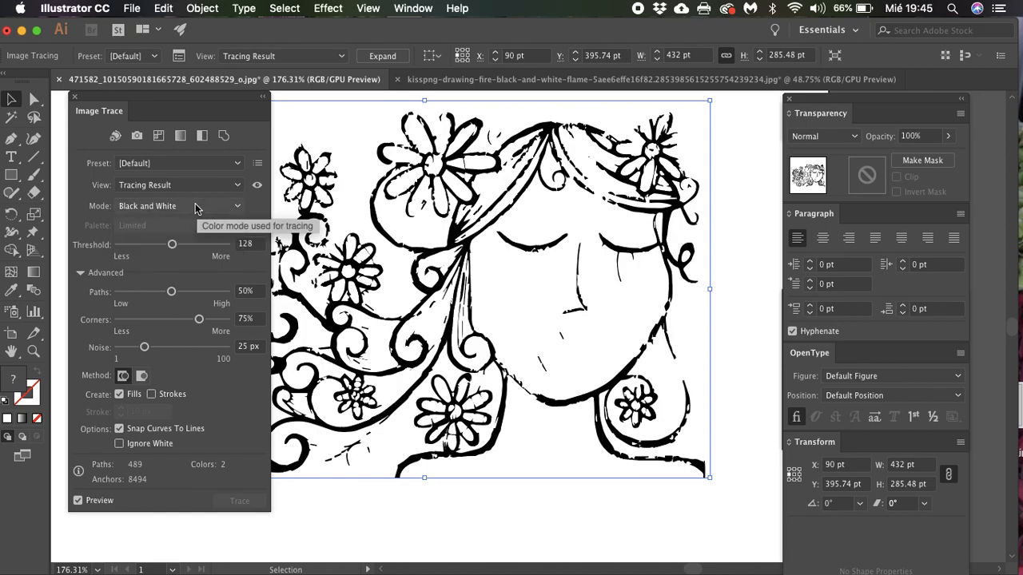
click(234, 166)
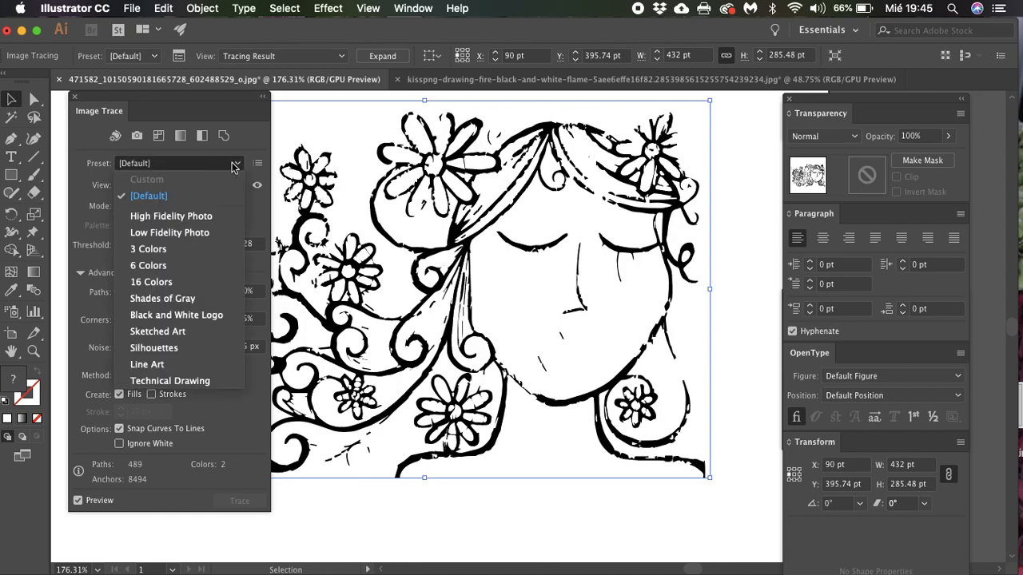
click(179, 316)
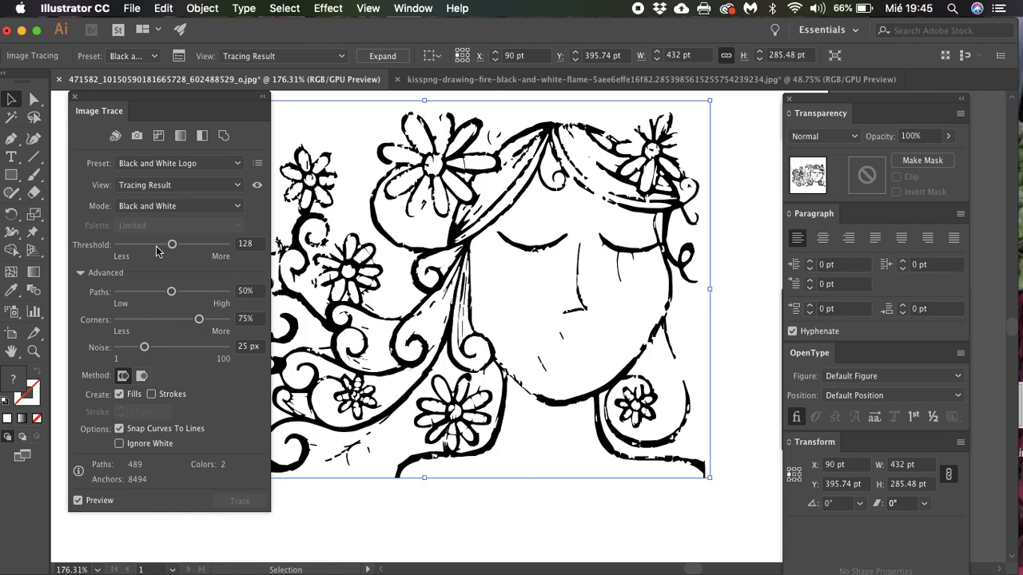
Step: Set the image trace's threshold to 172 and its paths value to 42%
mouse_move(172, 246)
mouse_down()
mouse_move(154, 248)
mouse_move(192, 246)
mouse_up()
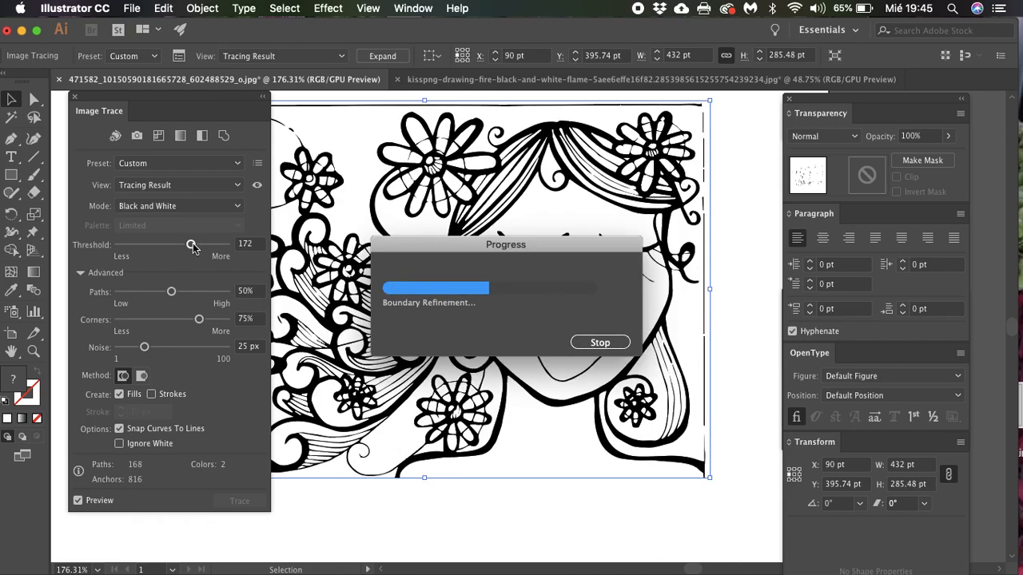
mouse_move(224, 104)
mouse_down()
mouse_move(221, 96)
mouse_move(76, 212)
mouse_move(148, 56)
mouse_move(200, 66)
mouse_up()
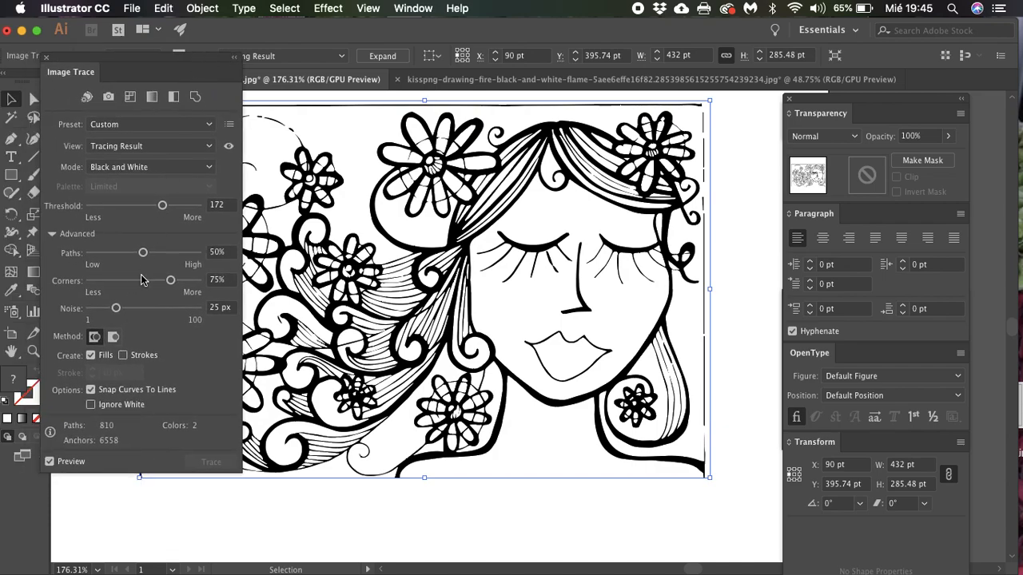
drag(143, 253, 134, 253)
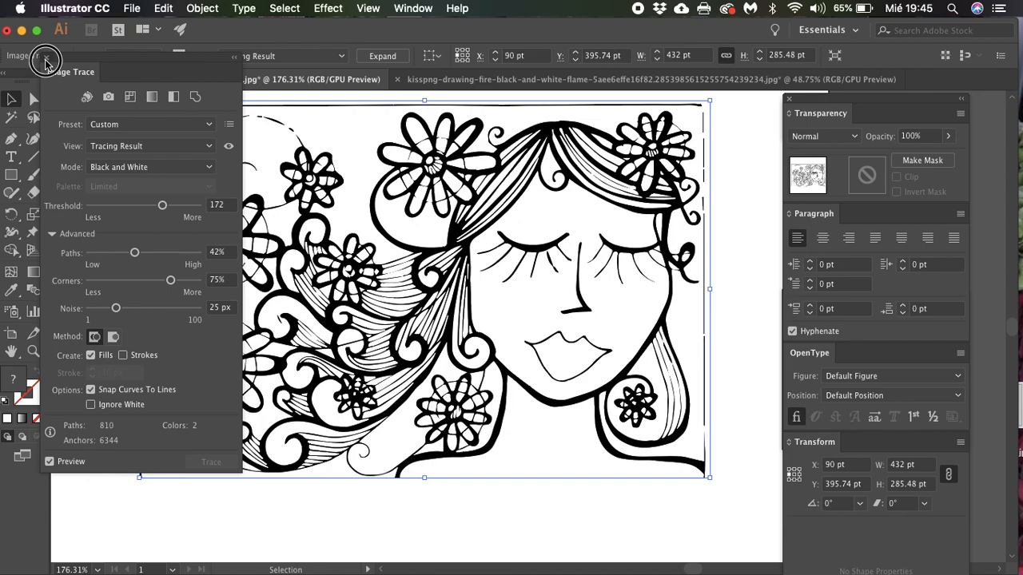
Step: Close the Image Trace settings and expand the traced drawing into editable paths
click(46, 61)
click(392, 58)
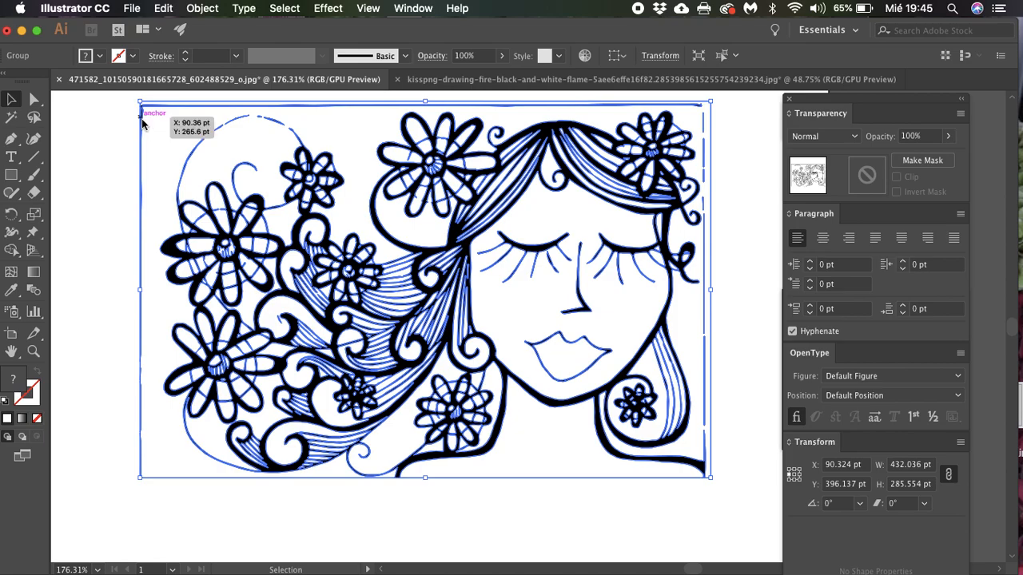
click(111, 97)
Step: Delete the white background shape and the frame lines along the drawing's upper and left edges with Direct Selection
click(154, 120)
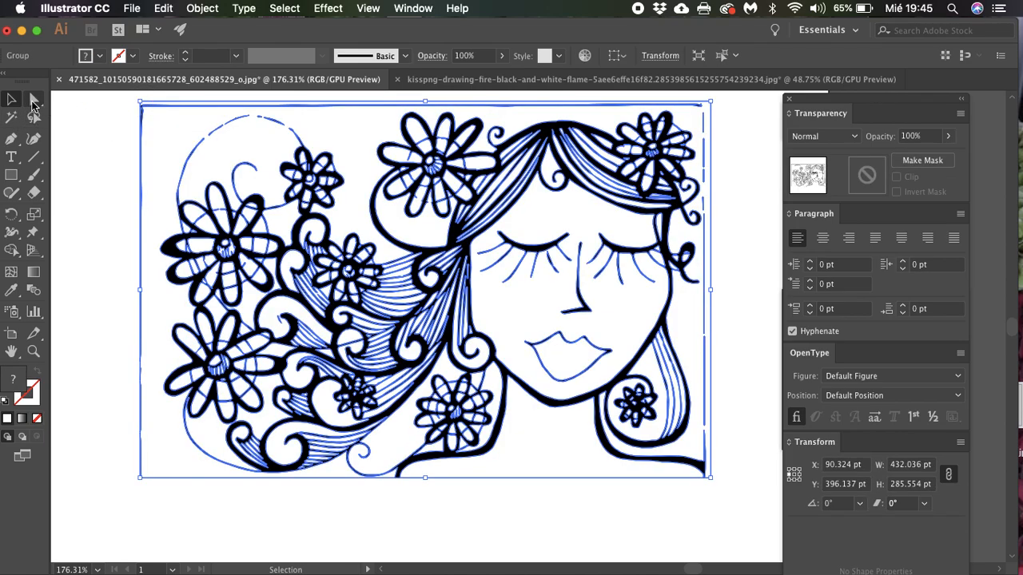
click(33, 100)
click(102, 128)
click(151, 117)
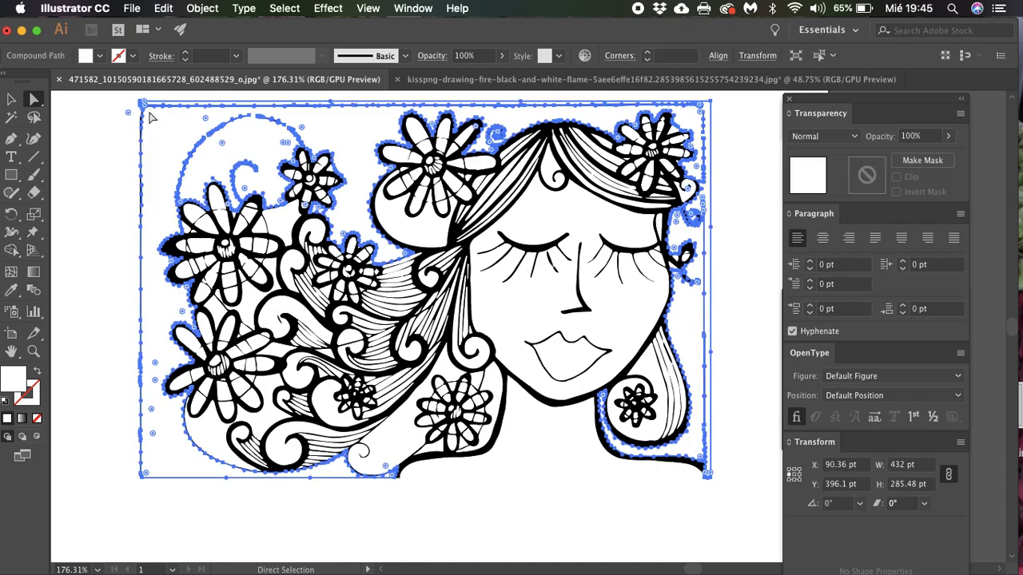
click(149, 118)
click(142, 108)
drag(141, 107, 157, 481)
key(Delete)
key(Delete)
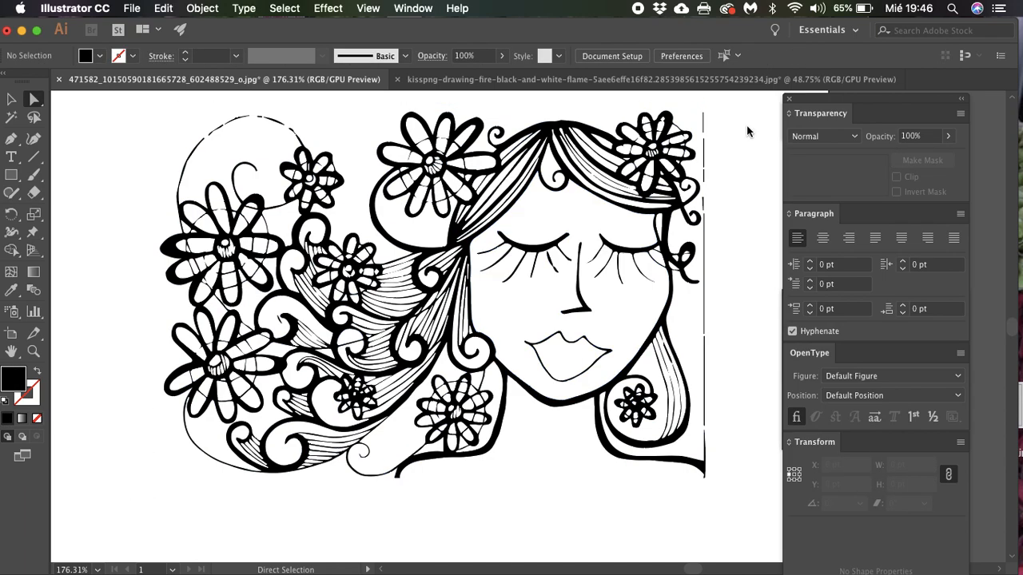
Step: Delete the broken frame line segments along the drawing's right edge, from beside the upper flower down to the shoulder area
drag(740, 115, 703, 176)
key(Delete)
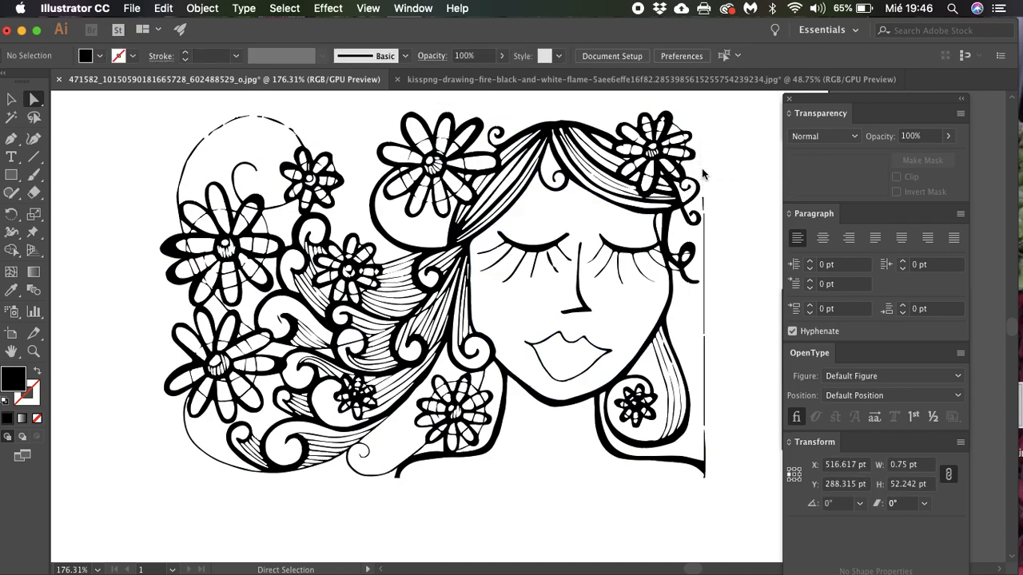
drag(716, 232, 694, 192)
key(Delete)
click(707, 250)
key(Delete)
drag(732, 337, 705, 409)
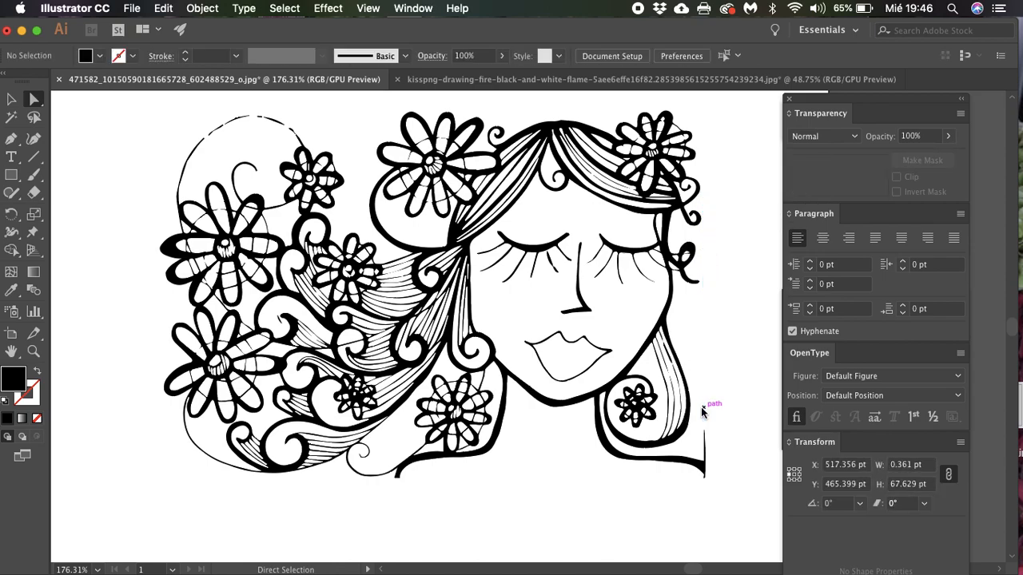
click(705, 433)
click(650, 504)
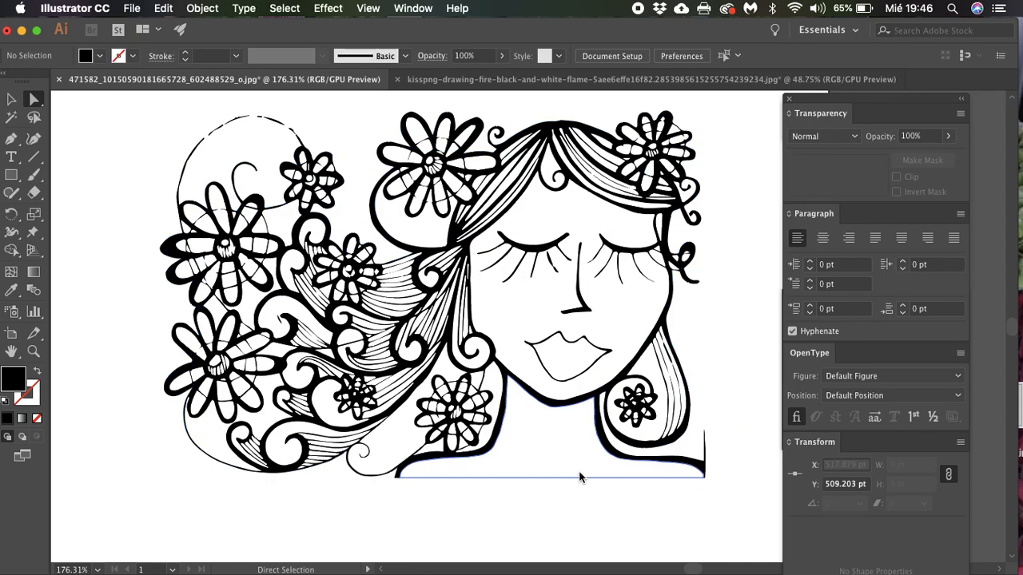
Step: Select the woman's neck and shoulders shape and fill it with light grey
click(581, 478)
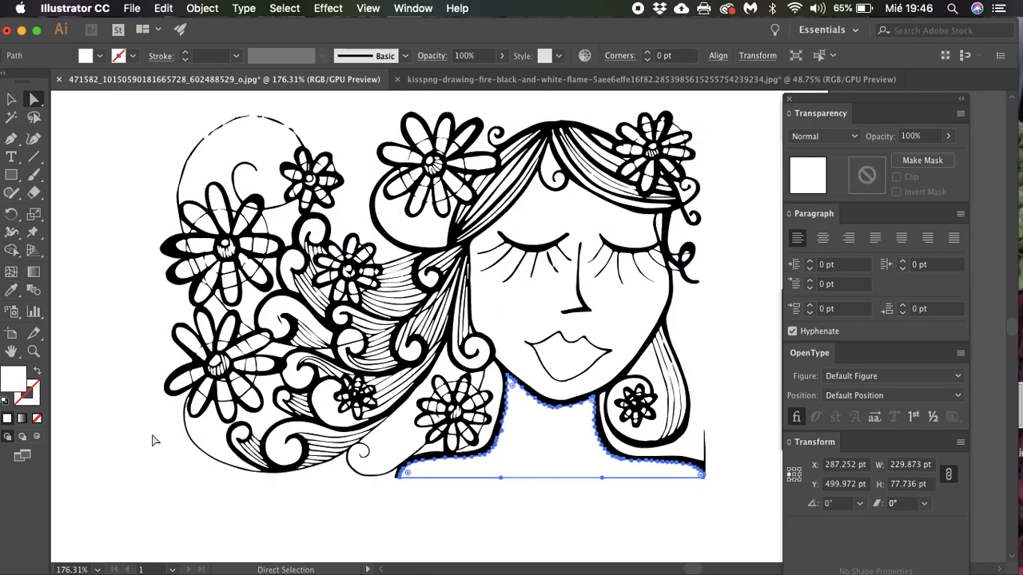
double_click(12, 390)
drag(395, 333, 343, 313)
key(Return)
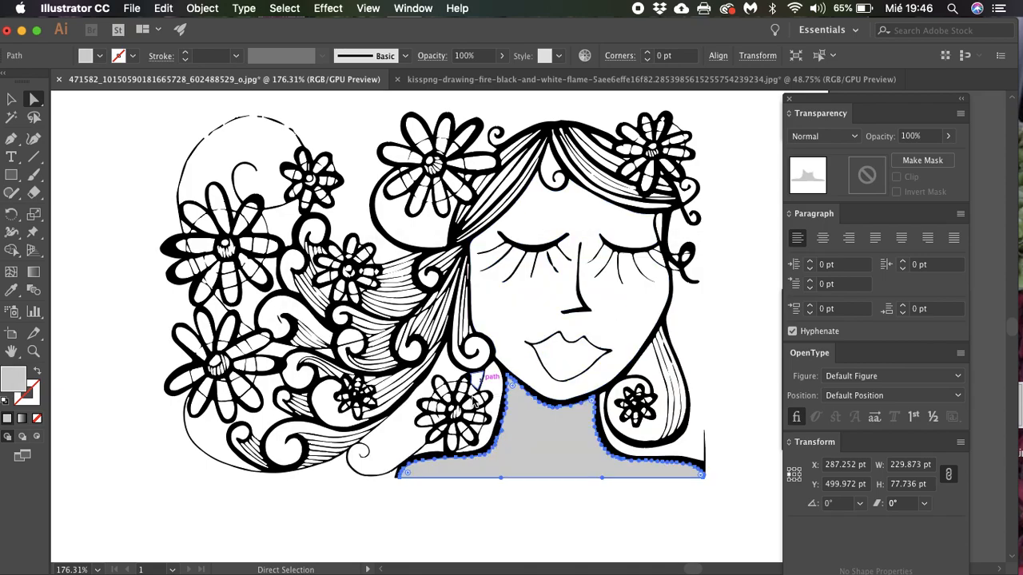
Step: Check the document color mode and choose RGB Color
click(201, 9)
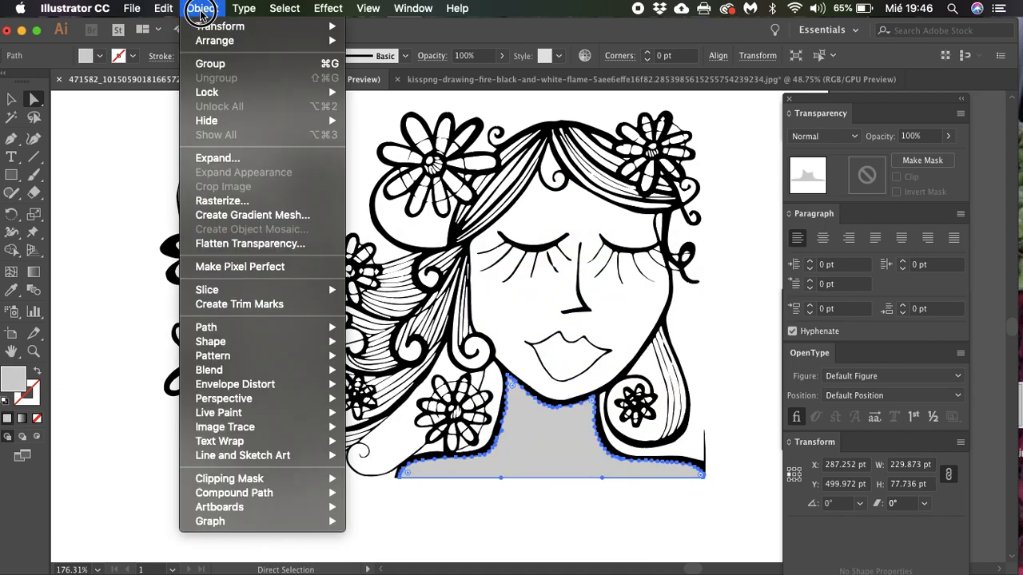
mouse_move(167, 10)
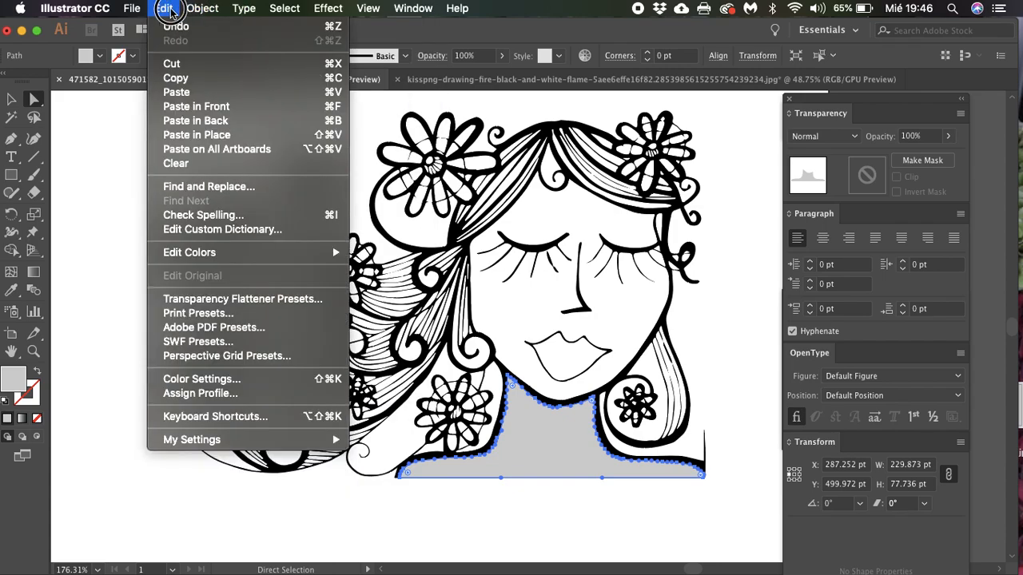
mouse_move(132, 9)
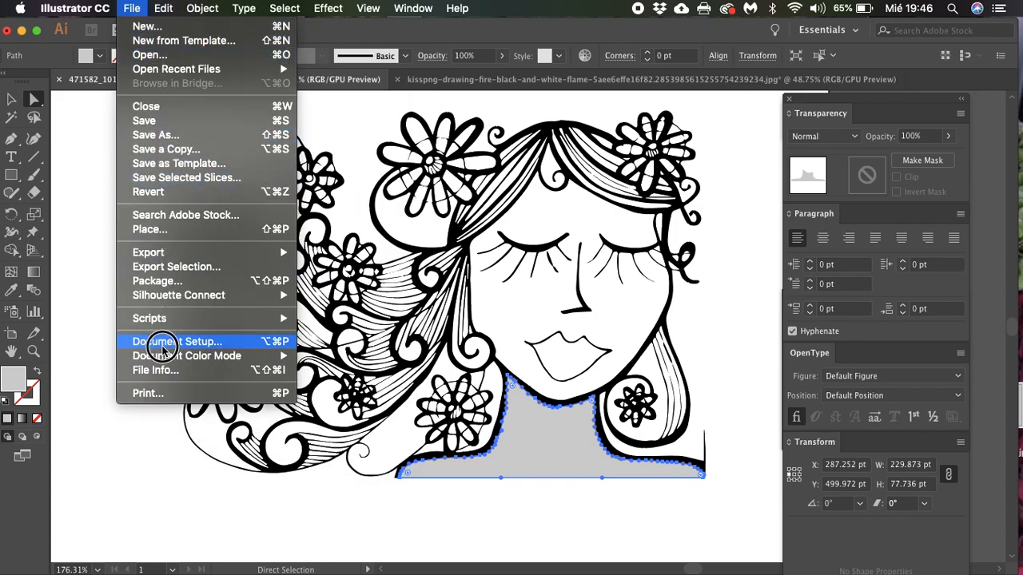
mouse_move(276, 355)
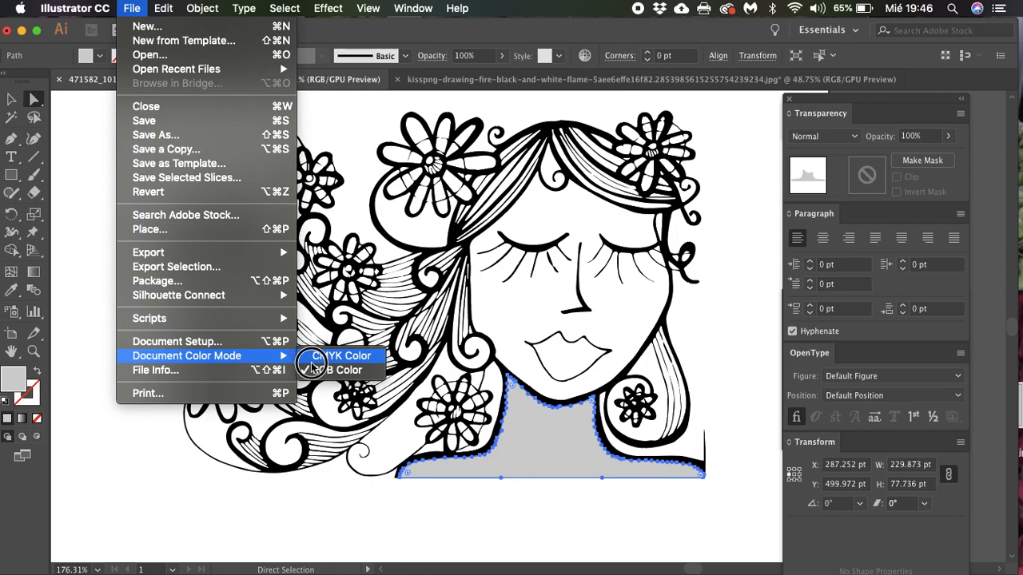
click(318, 369)
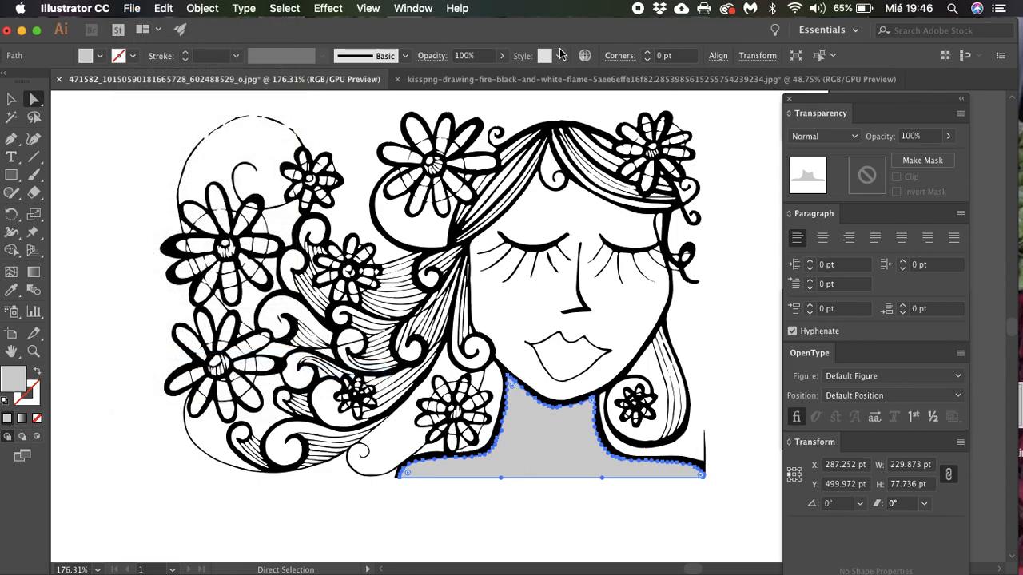
Step: Switch the neck fill's color model from Grayscale to RGB and set the fill to pink E8C4C4
click(413, 8)
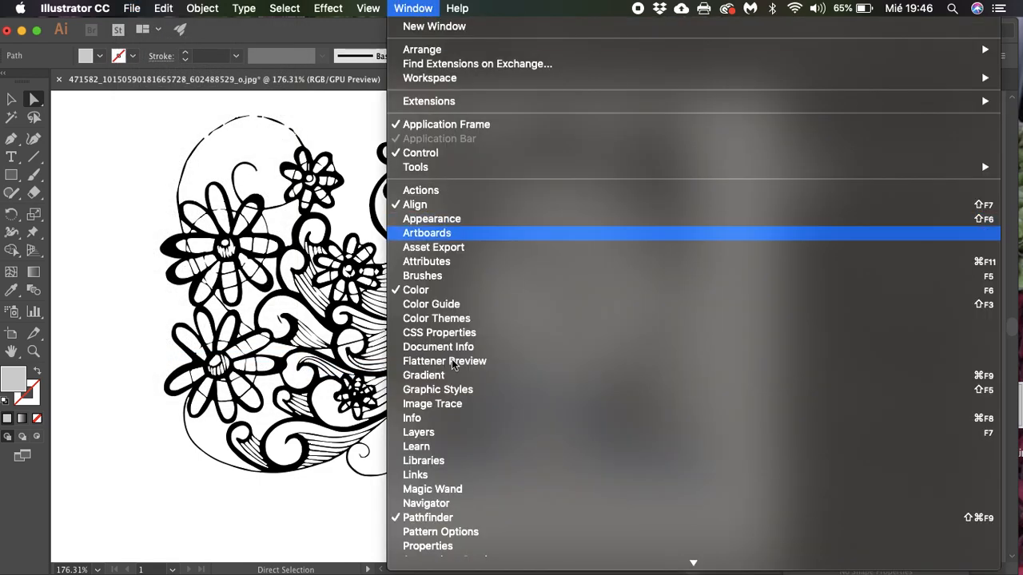
click(415, 290)
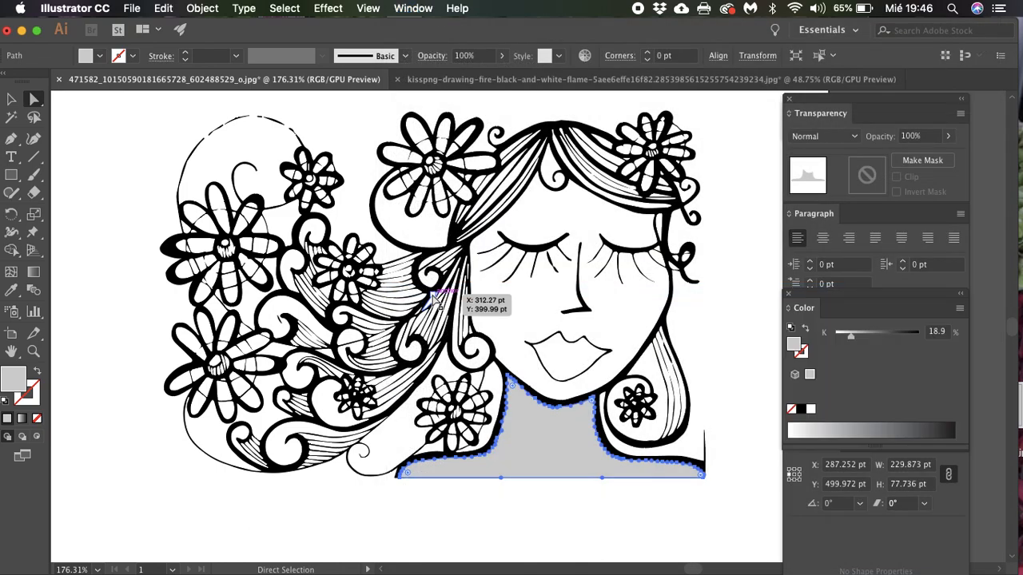
click(959, 308)
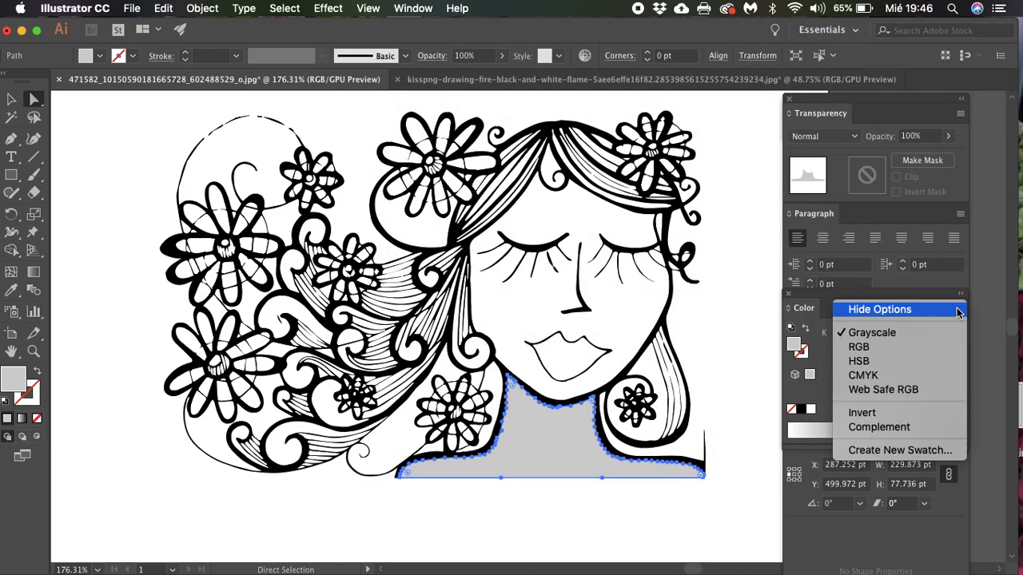
click(903, 355)
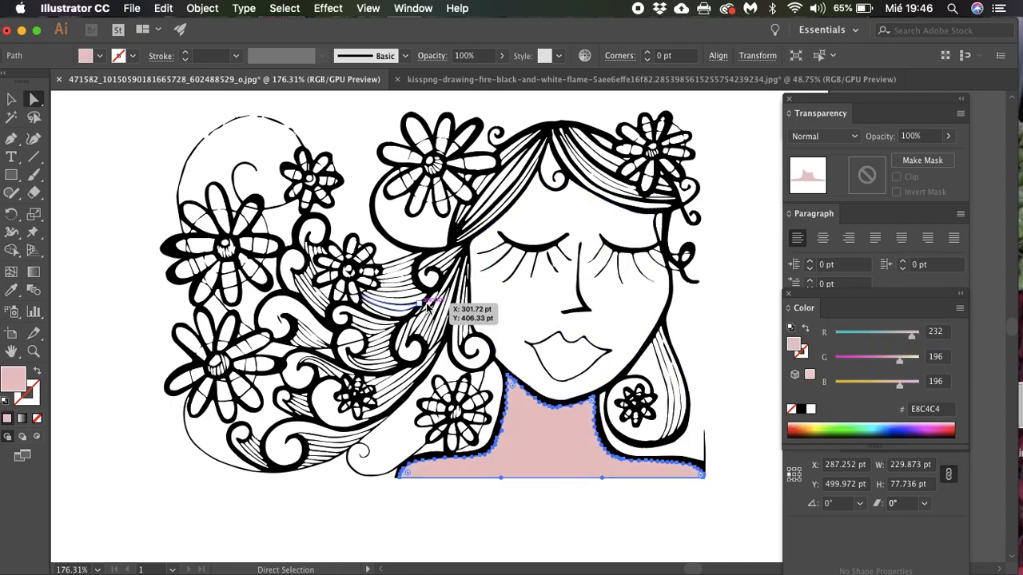
Step: Select the face shape and give it the neck's pink fill with the Eyedropper
click(501, 309)
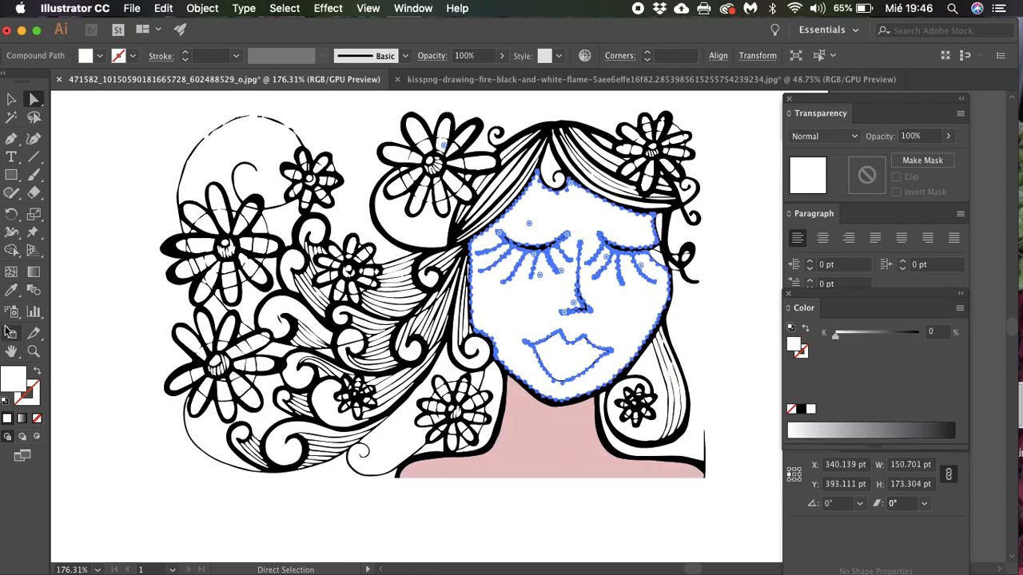
click(11, 291)
click(537, 439)
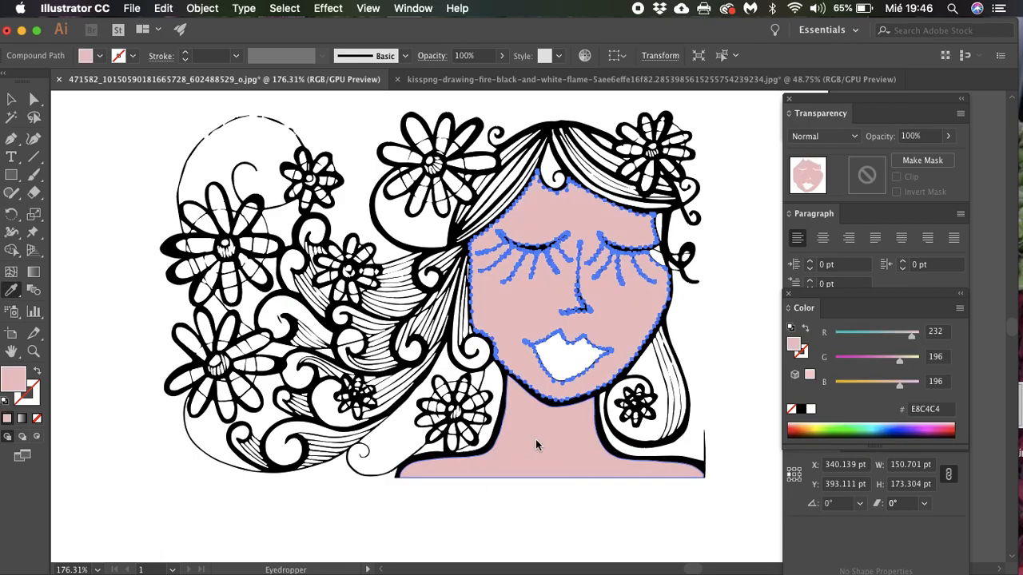
Step: Try to apply pink E8C4C4 to the small white gap beside the eye at the face's right edge
click(11, 98)
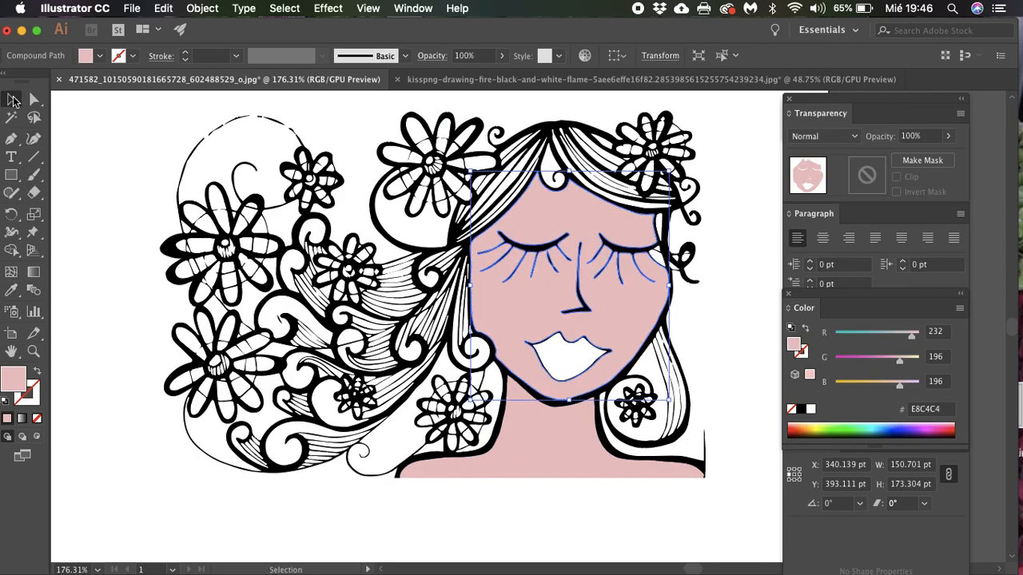
click(666, 226)
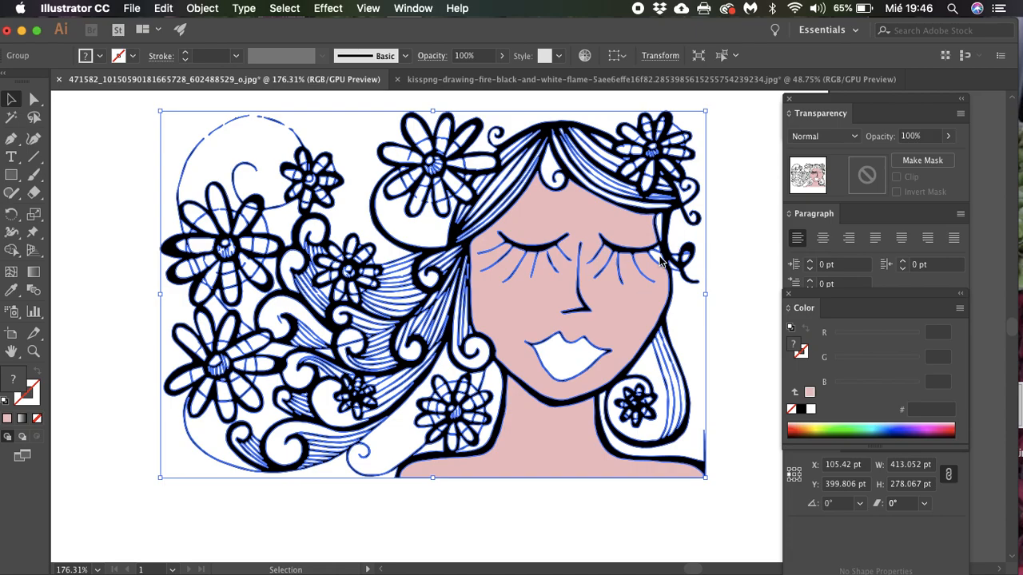
scroll(660, 259, up, 5)
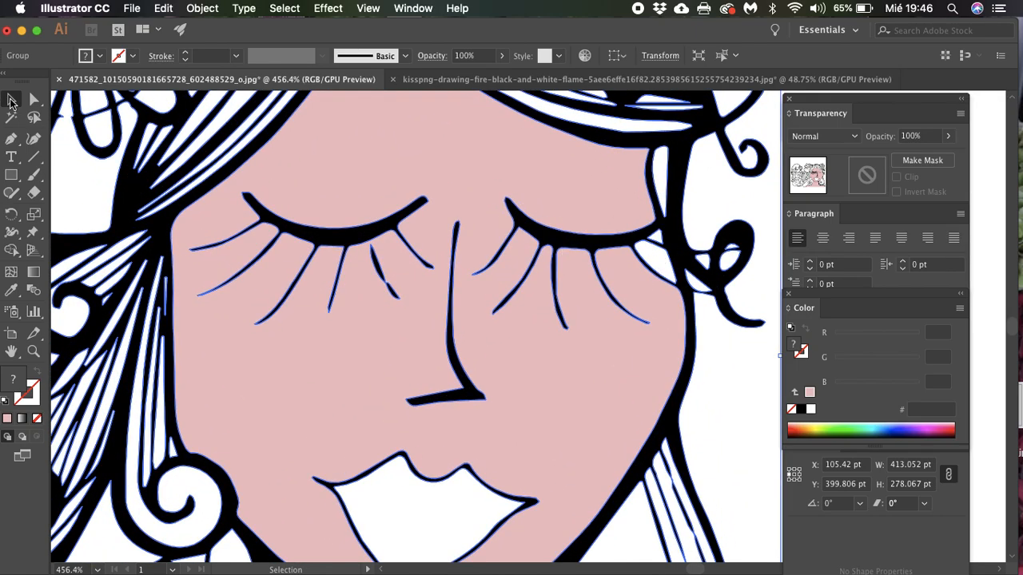
key(a)
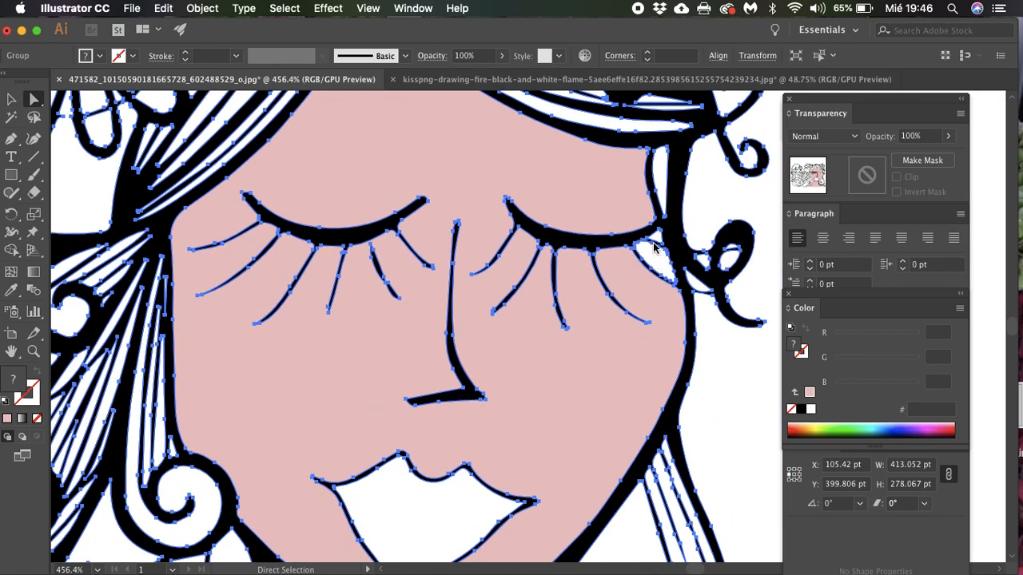
shift+click(658, 234)
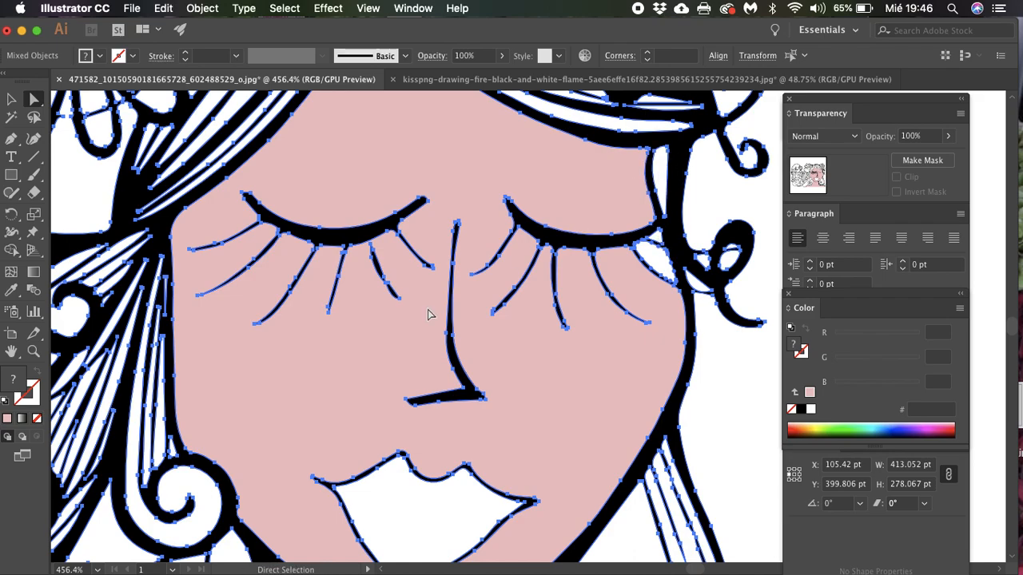
click(808, 391)
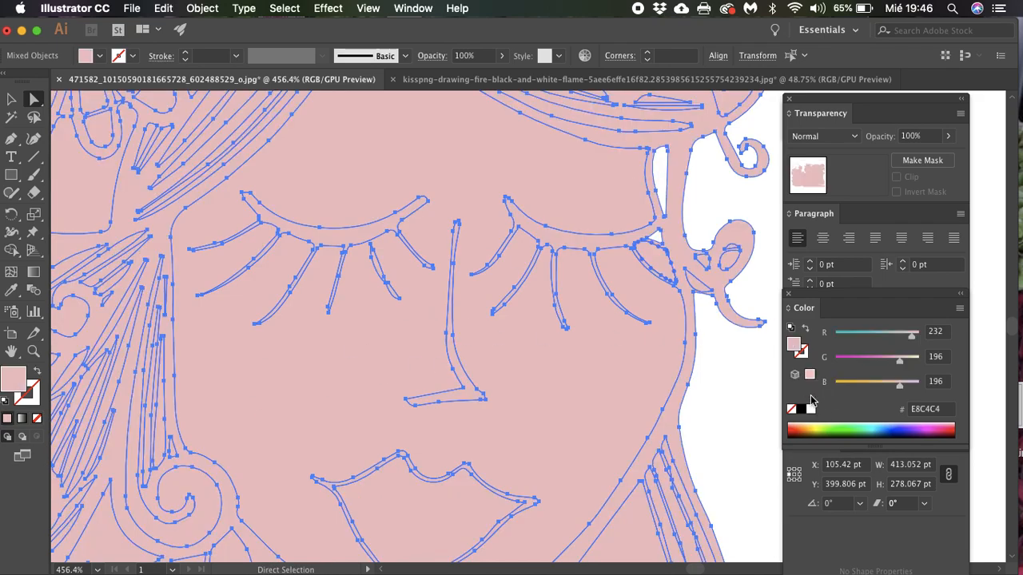
click(743, 360)
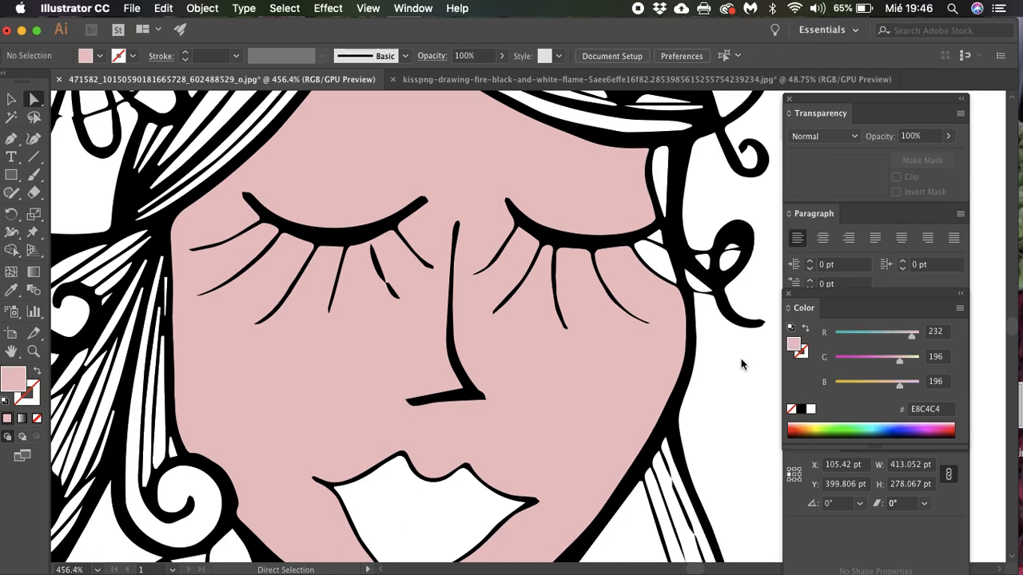
click(691, 357)
scroll(689, 360, down, 1)
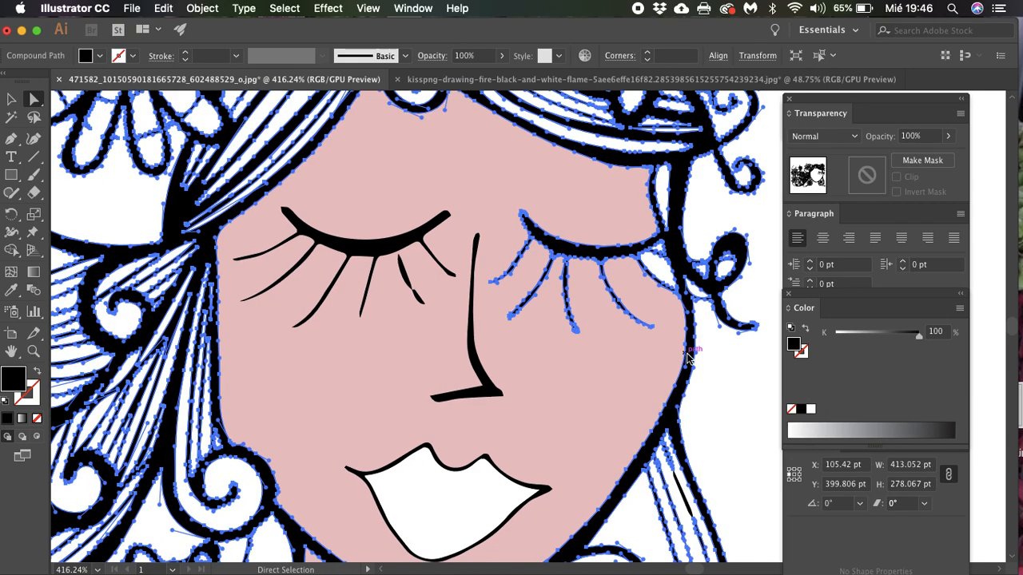
scroll(687, 360, down, 10)
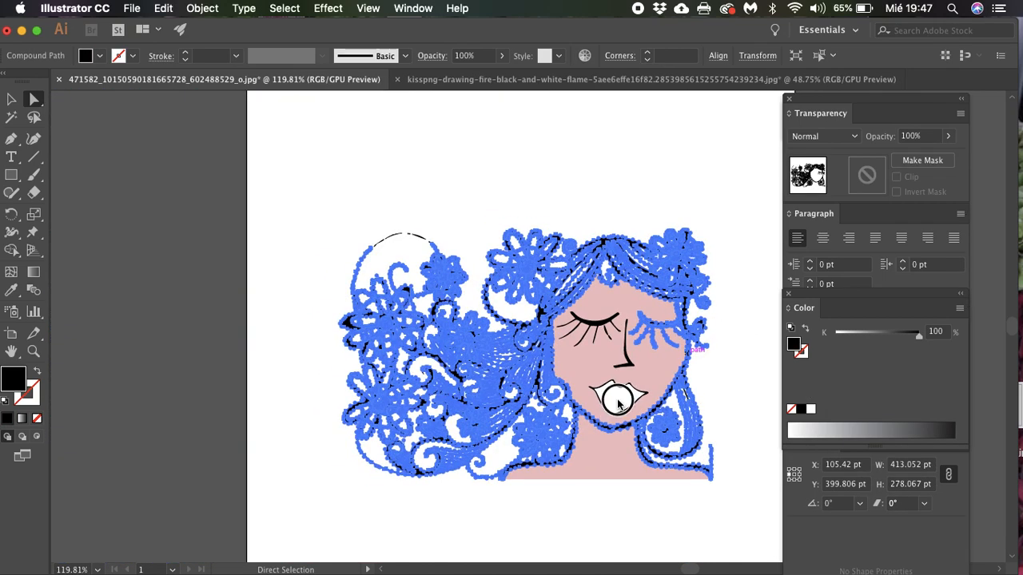
scroll(487, 234, down, 5)
click(457, 205)
scroll(616, 274, up, 3)
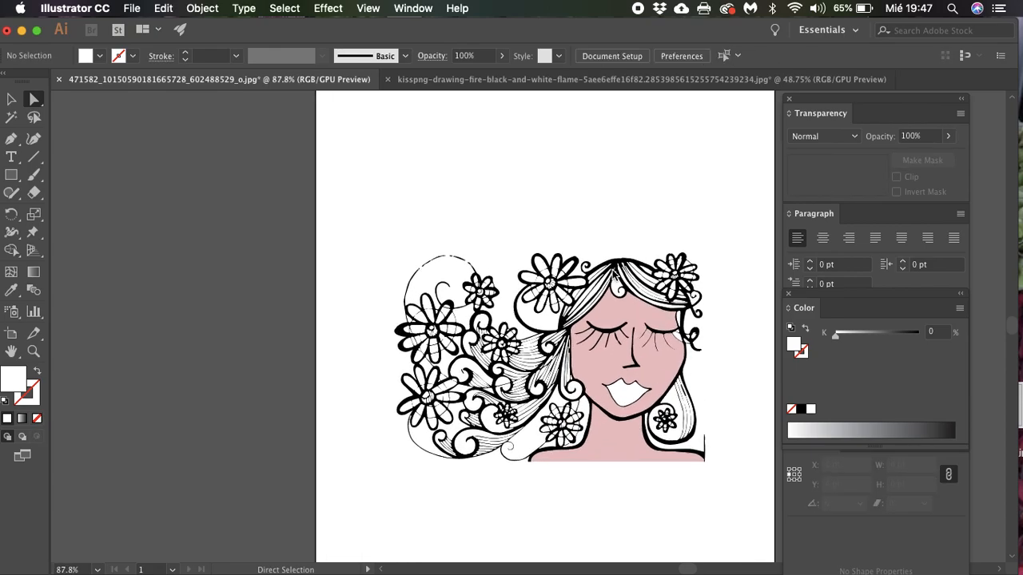
scroll(615, 274, up, 3)
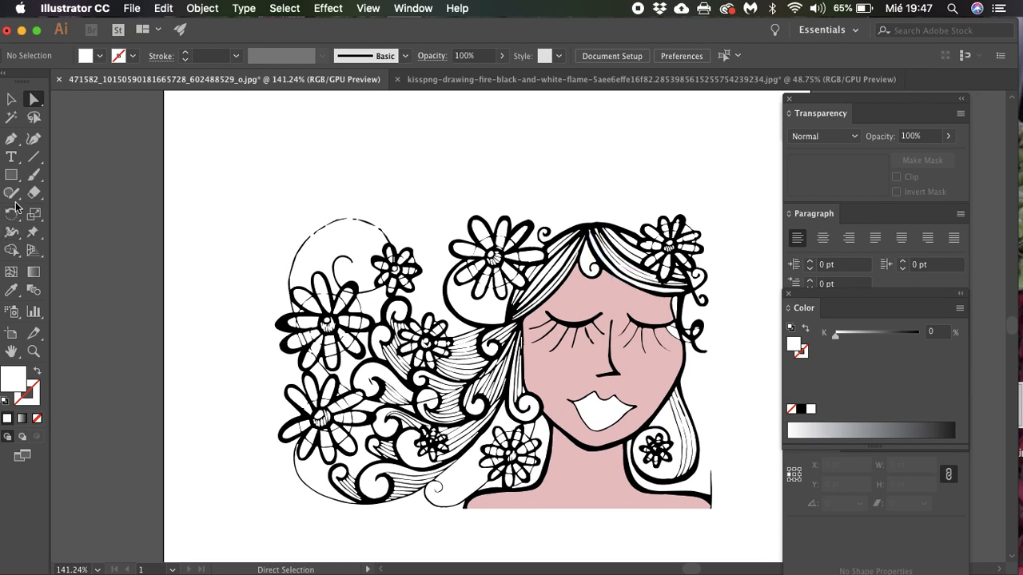
click(12, 297)
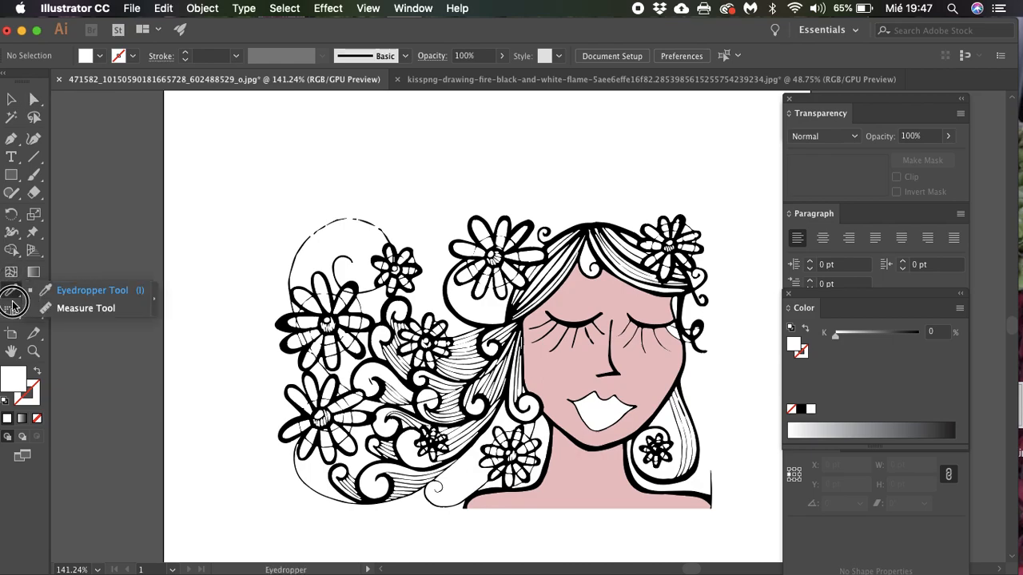
click(9, 312)
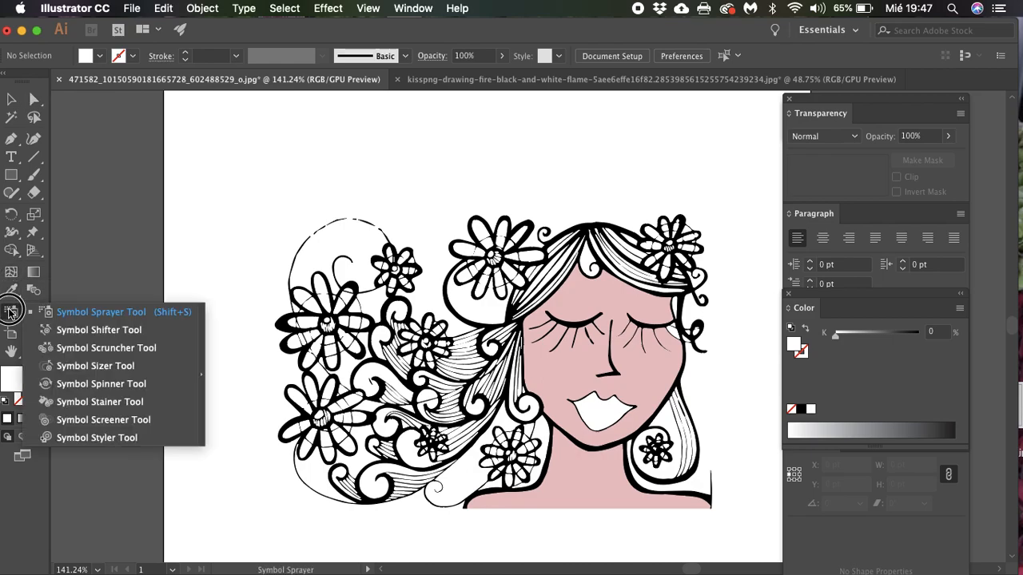
click(34, 214)
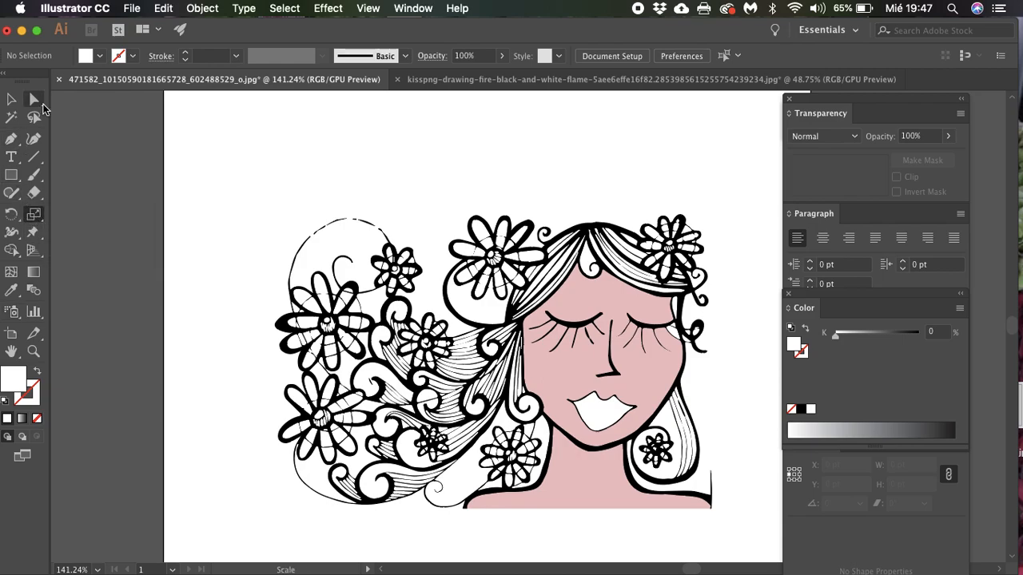
Step: Fill the lips shape with magenta C1468F and switch its color model from Grayscale to RGB
click(36, 101)
click(605, 411)
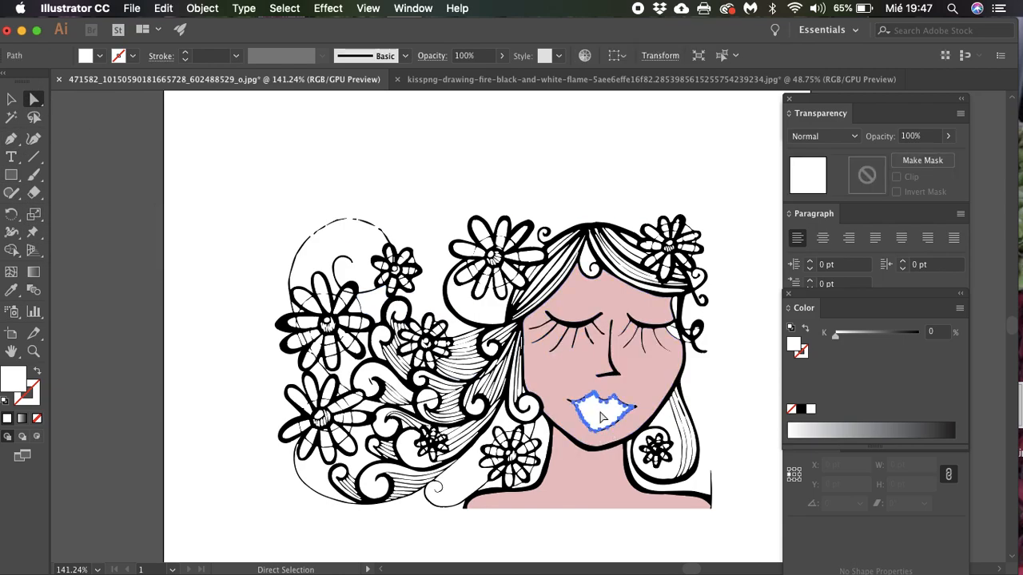
double_click(19, 376)
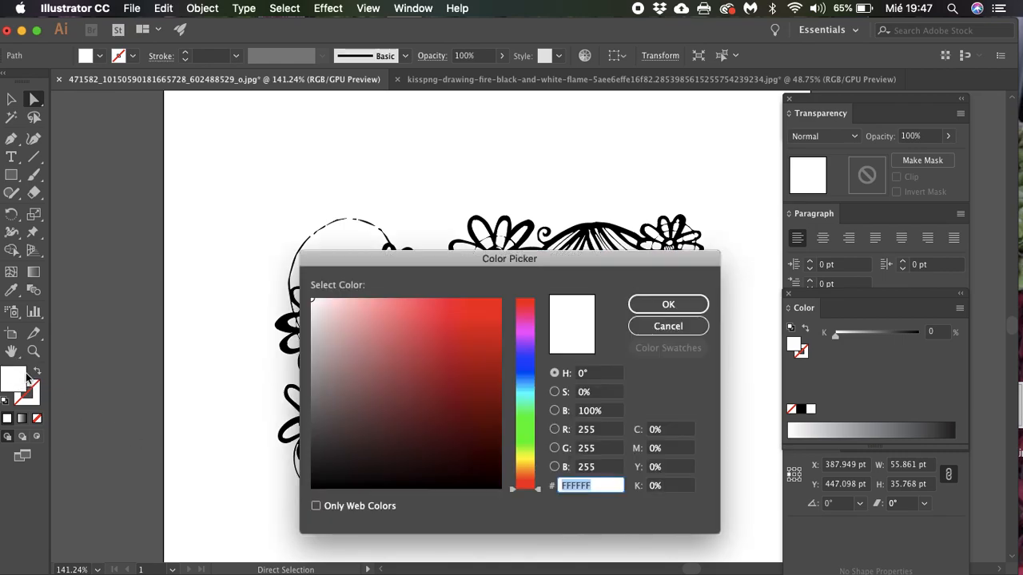
click(432, 343)
drag(525, 314, 530, 314)
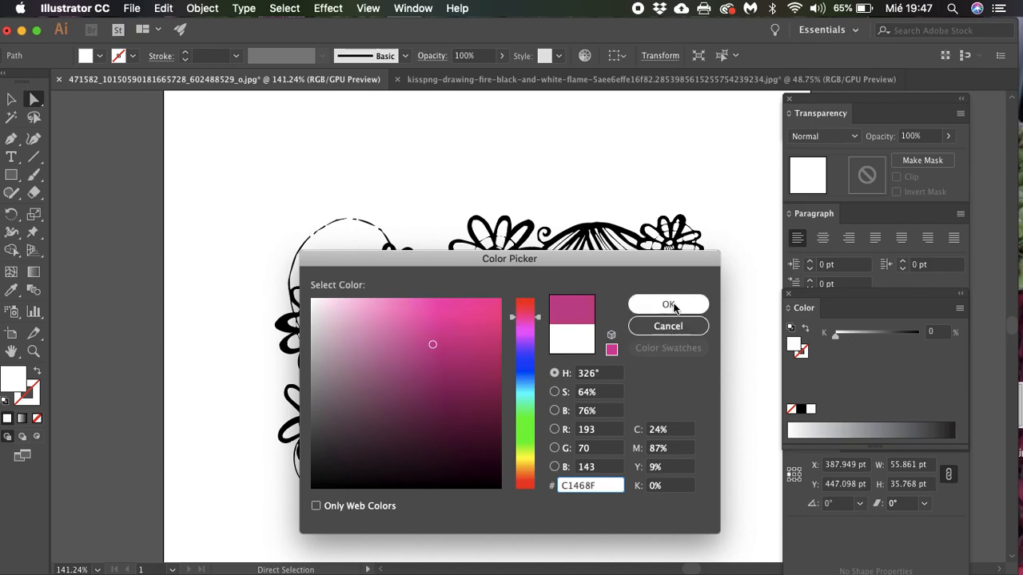
click(668, 304)
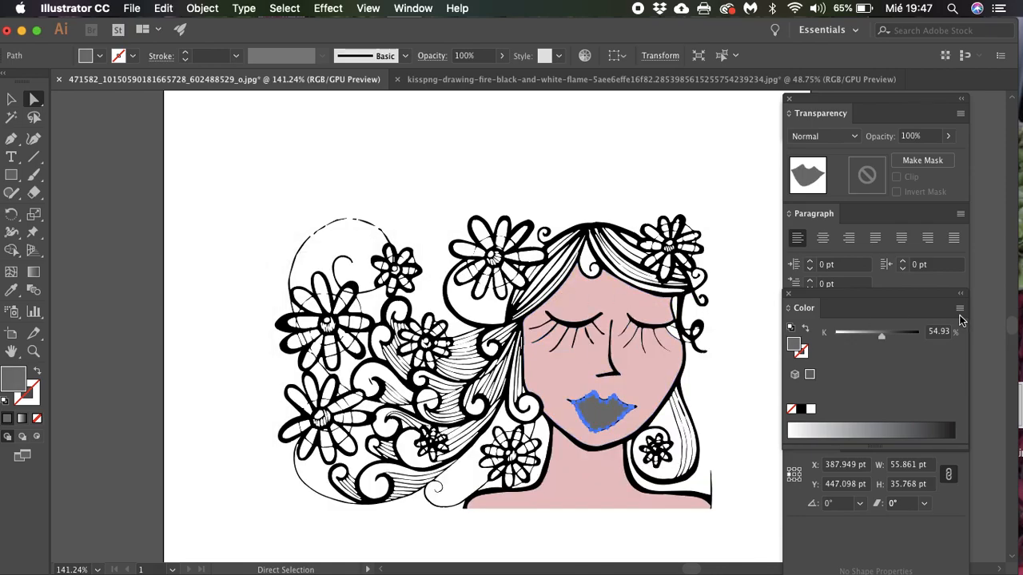
click(959, 309)
click(900, 347)
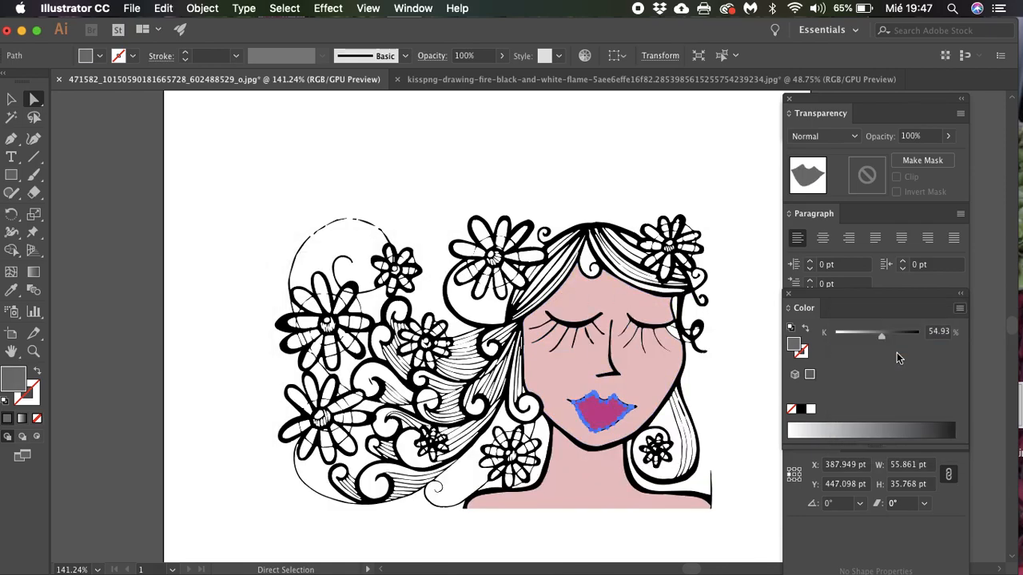
key(Return)
Step: Undo the accidental shift of the lips and clear the selection
click(499, 409)
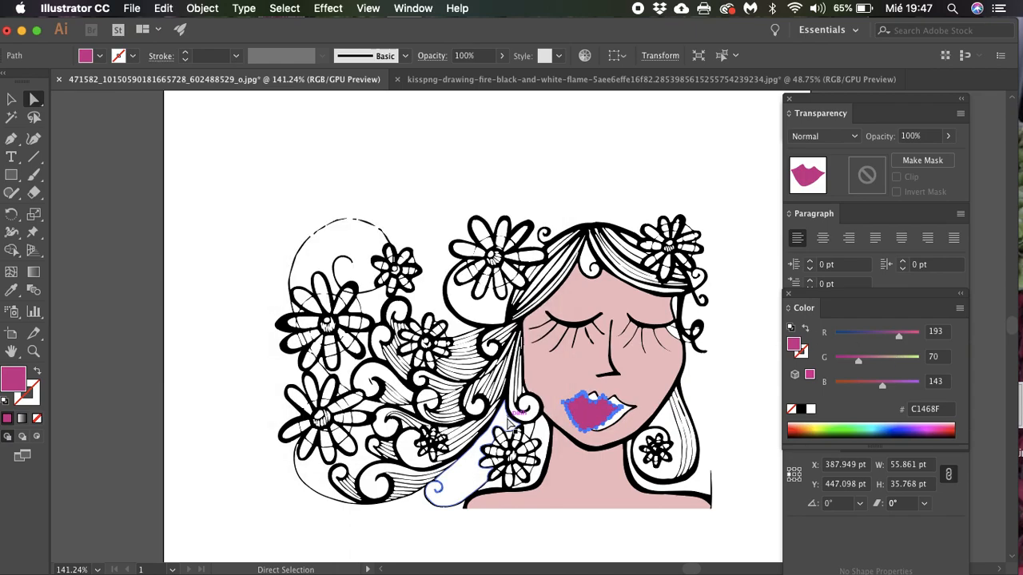
key(super+z)
click(16, 102)
click(178, 176)
click(753, 543)
key(super+a)
click(749, 541)
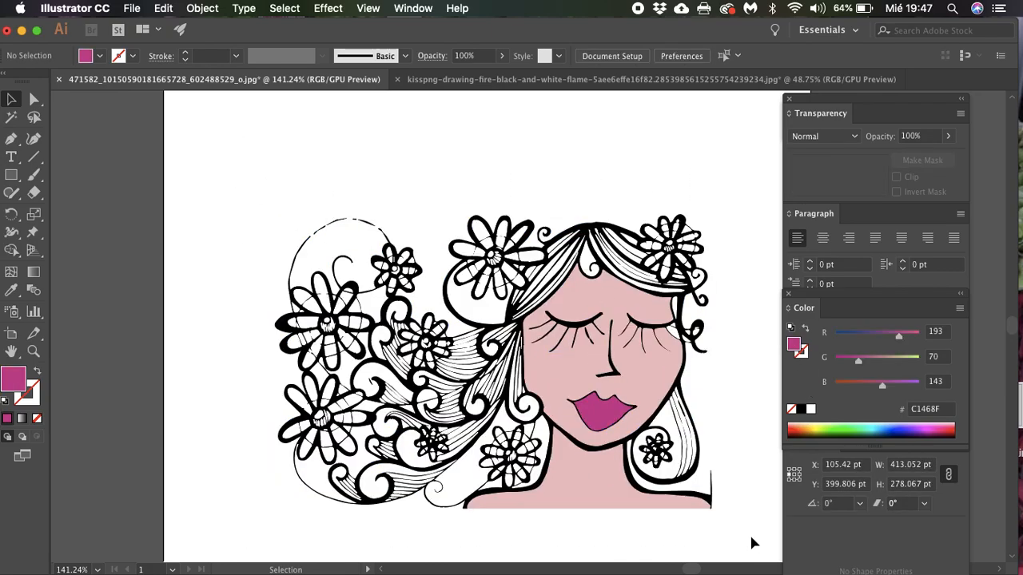
scroll(744, 533, up, 5)
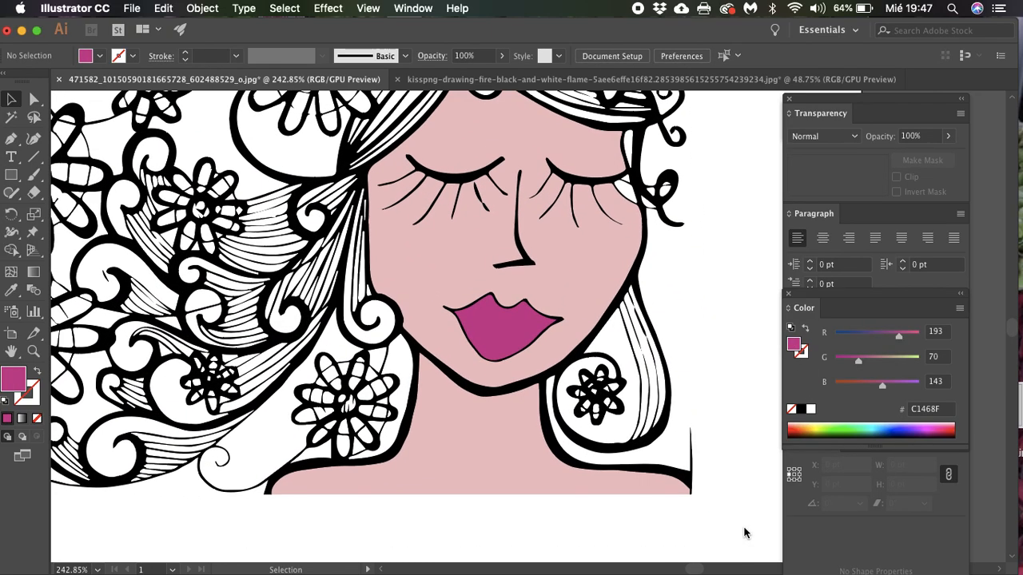
scroll(743, 533, up, 2)
double_click(539, 212)
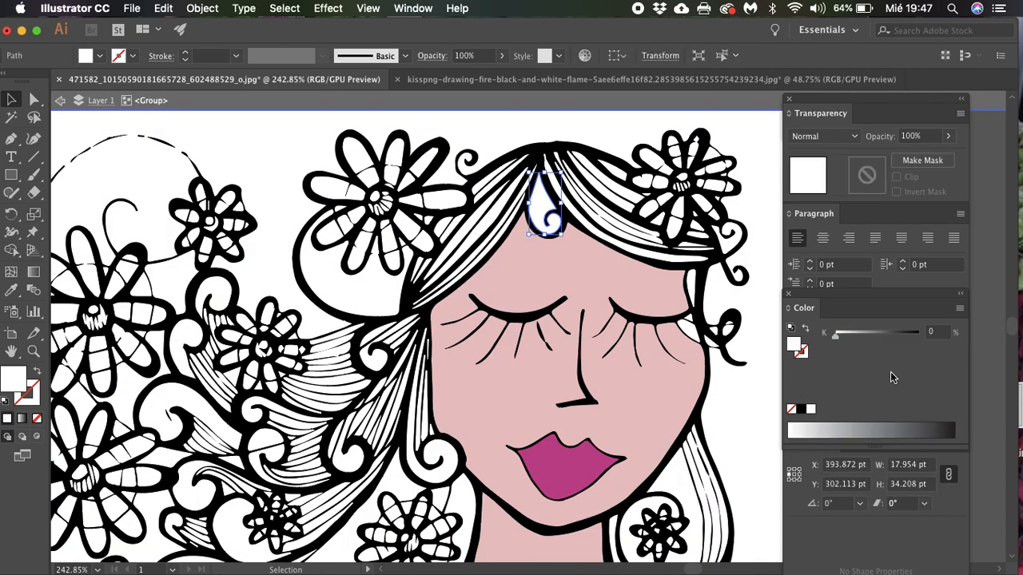
click(956, 309)
click(592, 135)
key(Escape)
Step: Select the whole artwork, hide the color options so only the spectrum remains, and clear the selection
scroll(593, 135, down, 10)
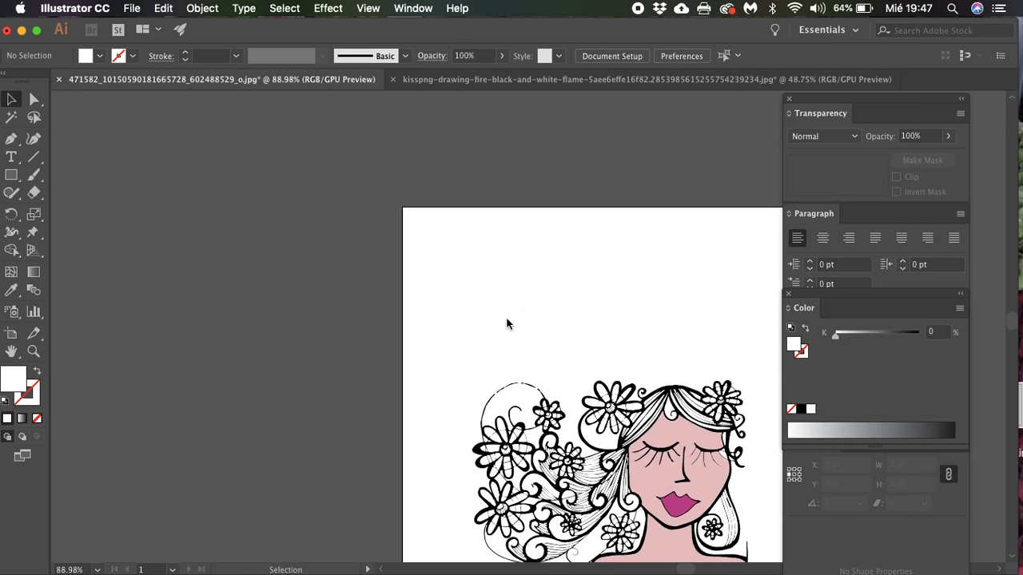
scroll(519, 320, down, 5)
key(super+a)
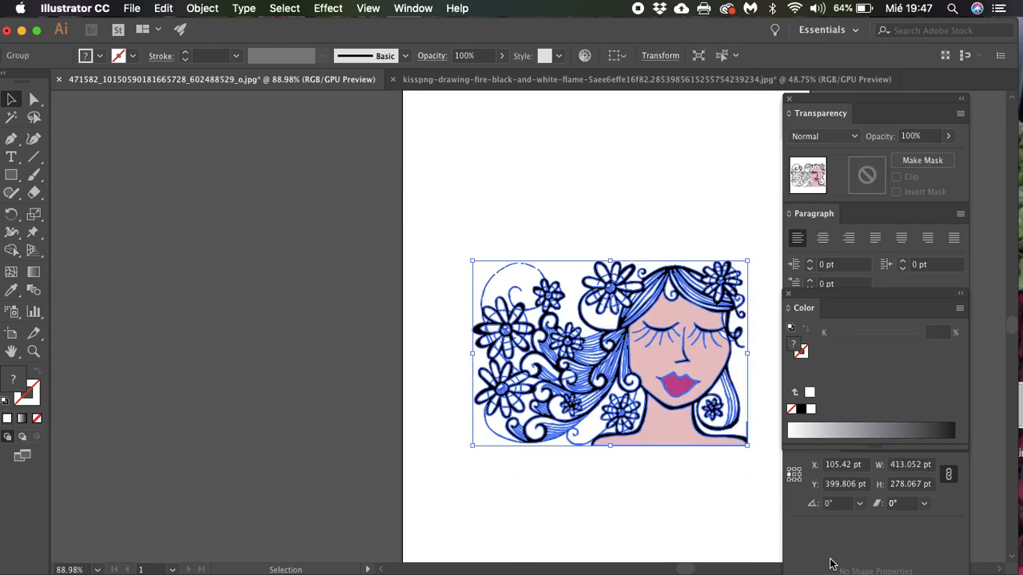
click(958, 309)
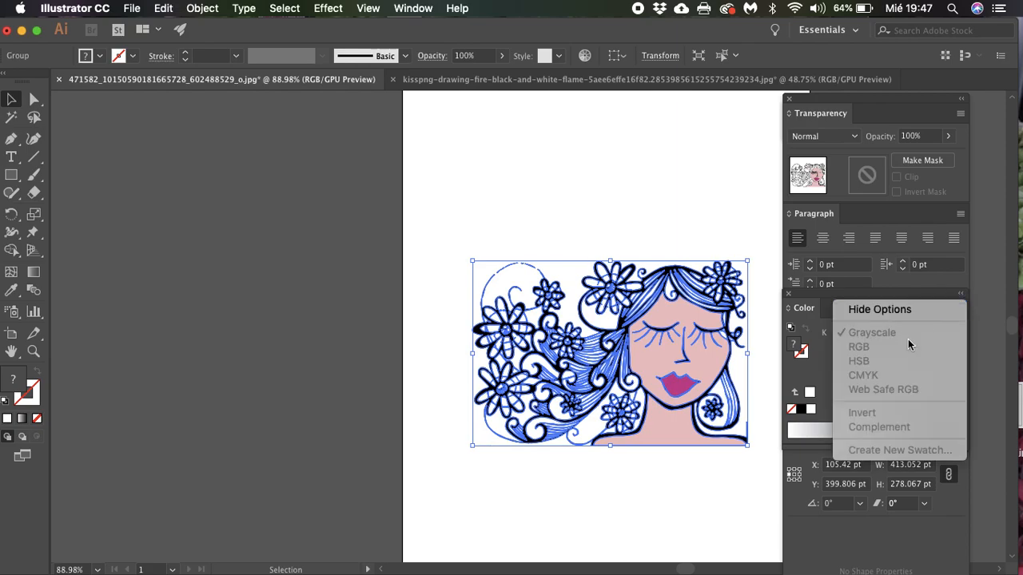
click(849, 310)
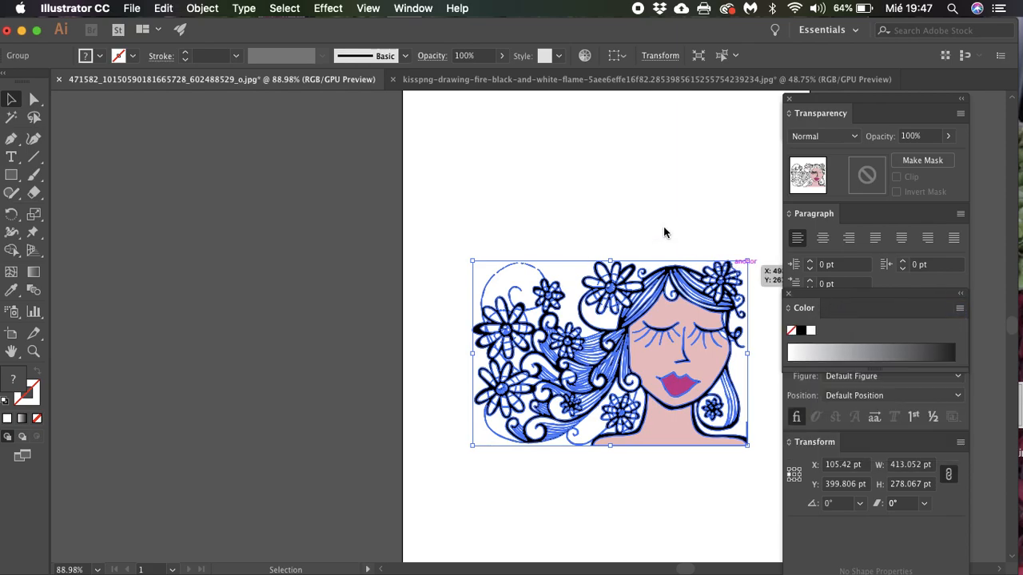
click(514, 217)
Step: Isolate the drawing's group and fill the inner strand of the hair lock beside the right cheek with medium gray
scroll(468, 200, up, 6)
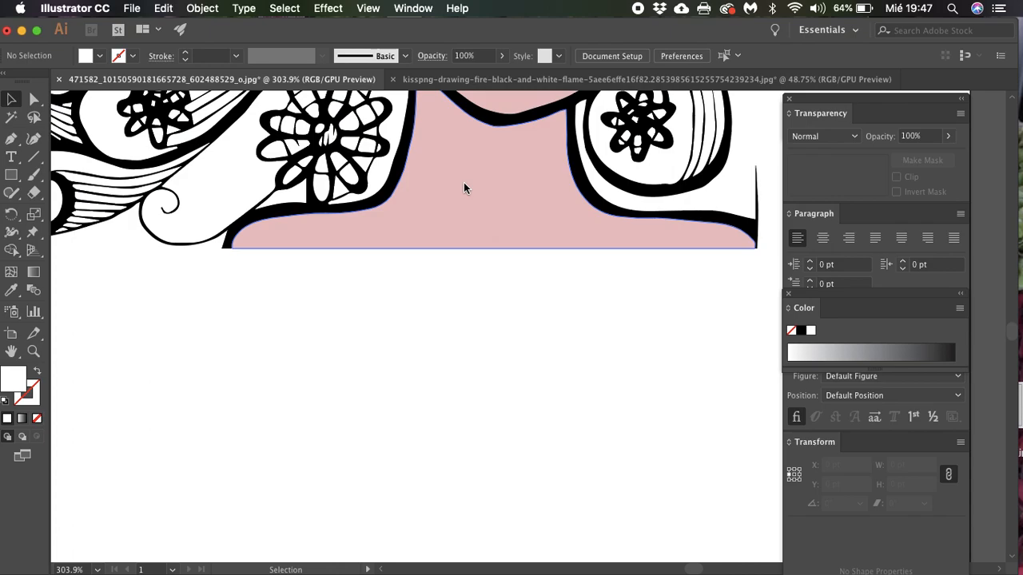
scroll(465, 187, up, 5)
click(675, 332)
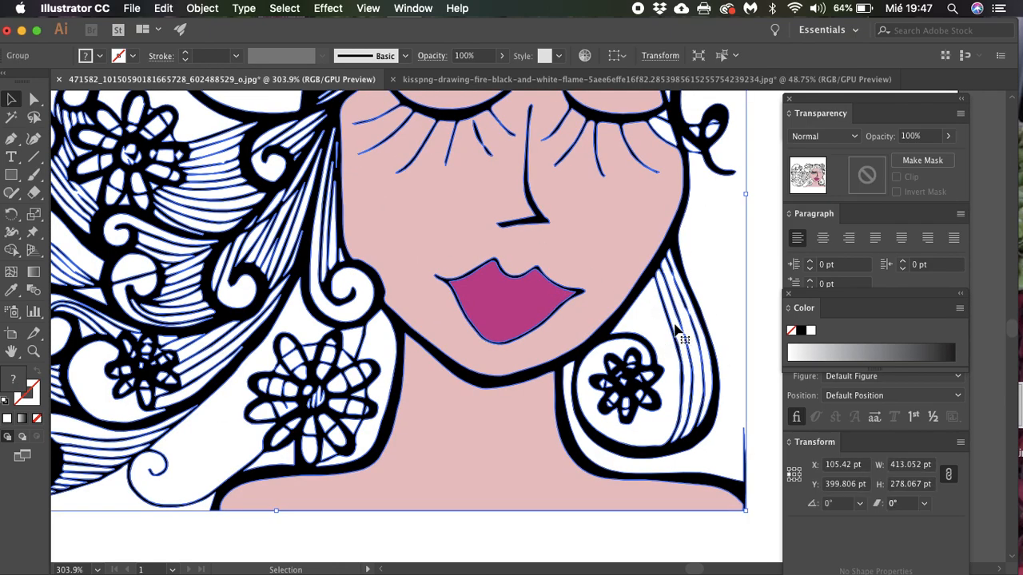
double_click(675, 332)
click(680, 328)
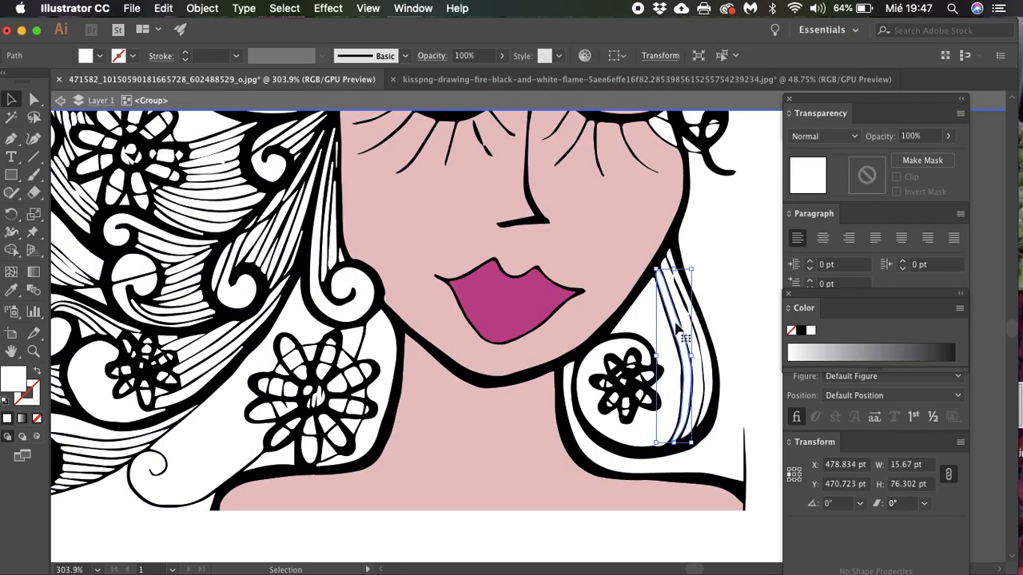
click(805, 351)
click(894, 350)
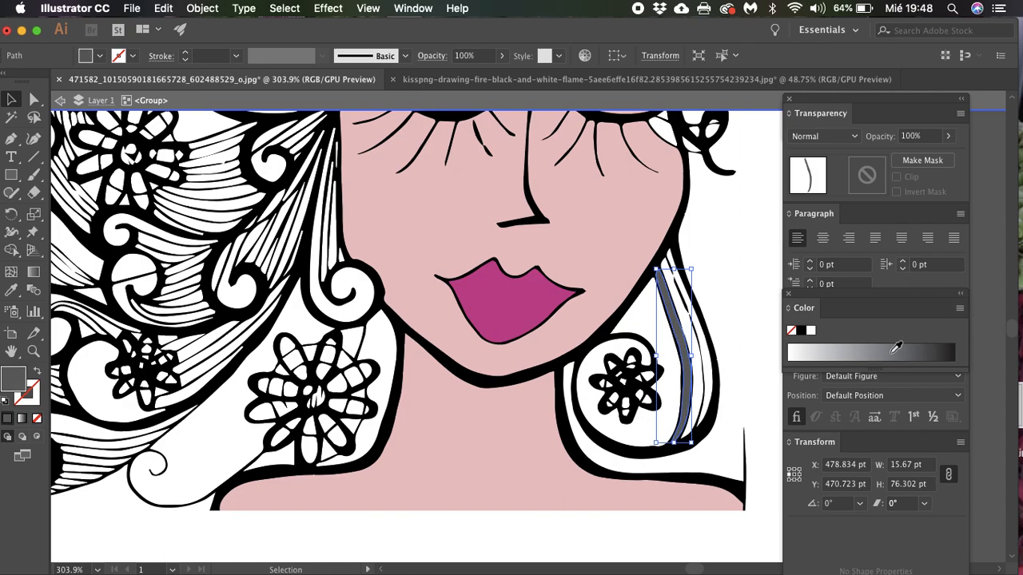
Step: Fill the outer strand of the same hair lock with dark gray and the middle strand with light gray
click(711, 379)
click(900, 352)
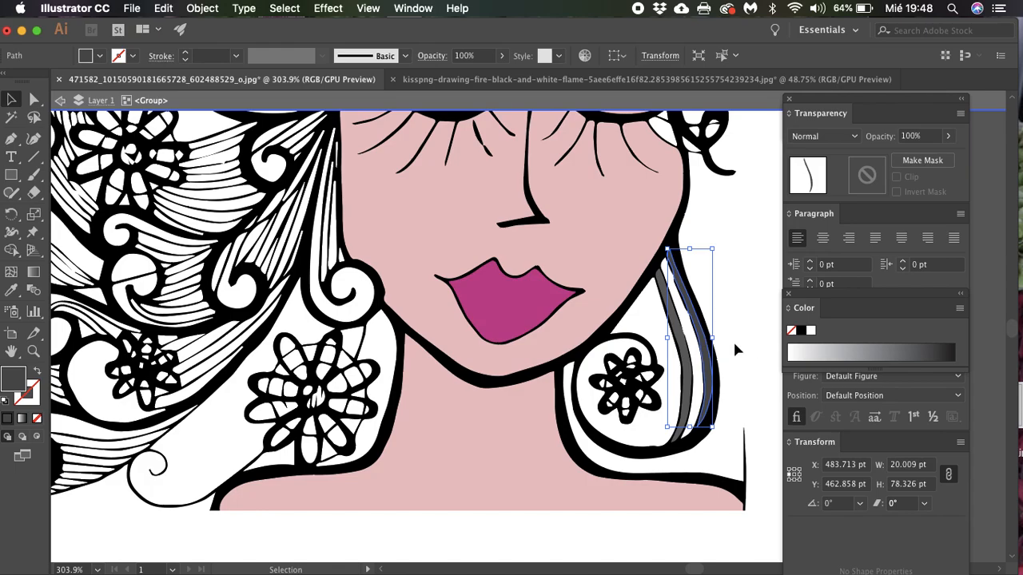
click(698, 365)
click(851, 351)
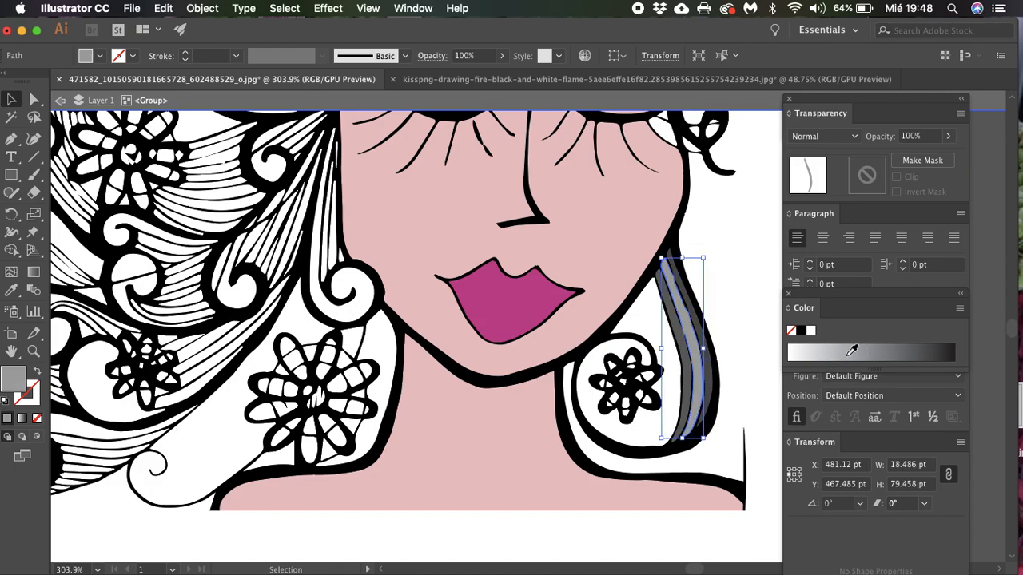
click(721, 318)
Step: Fill the lowest strand of the right fringe with medium gray and the strand above it with dark gray
scroll(727, 317, up, 5)
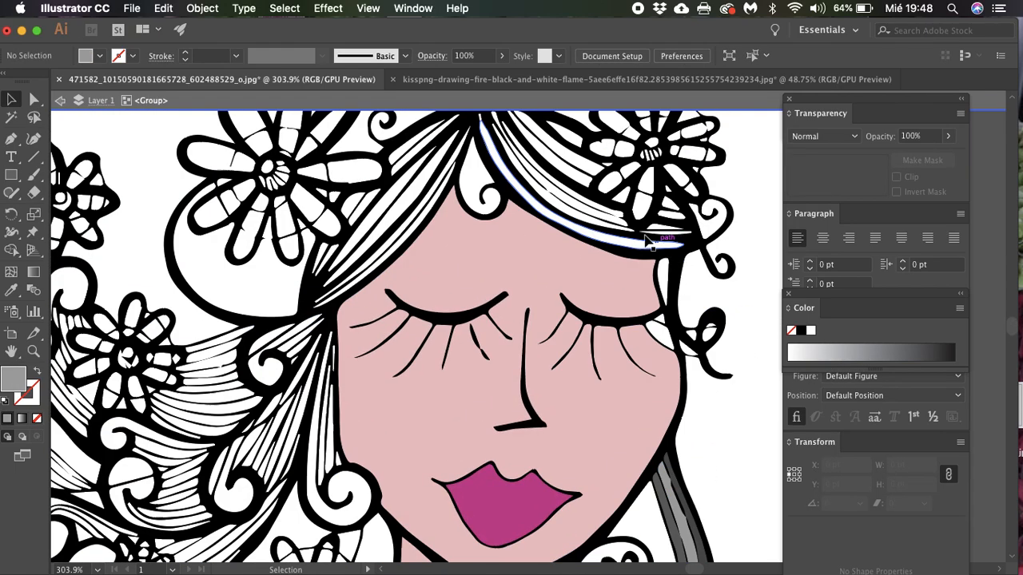
click(646, 241)
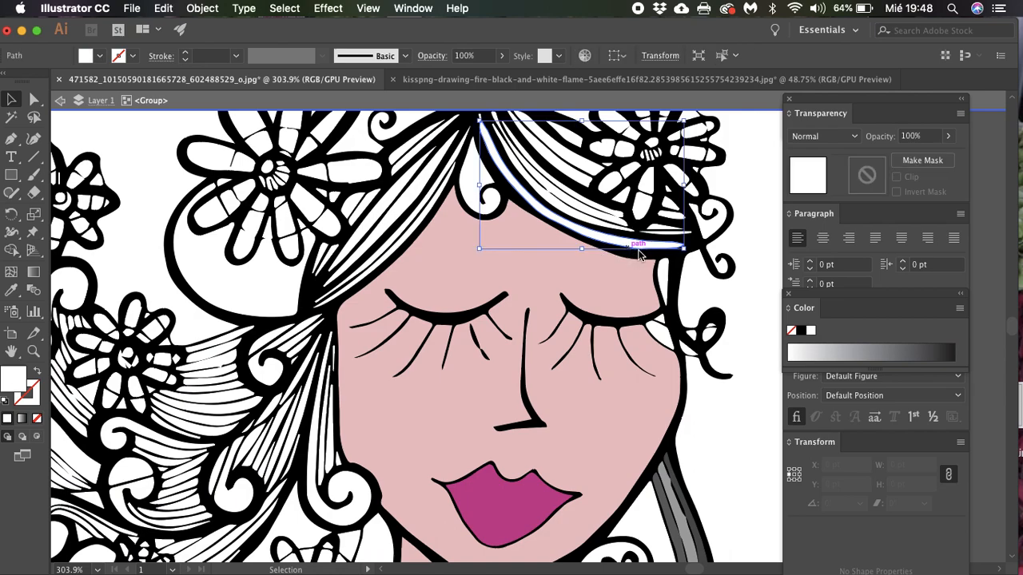
click(863, 352)
click(572, 214)
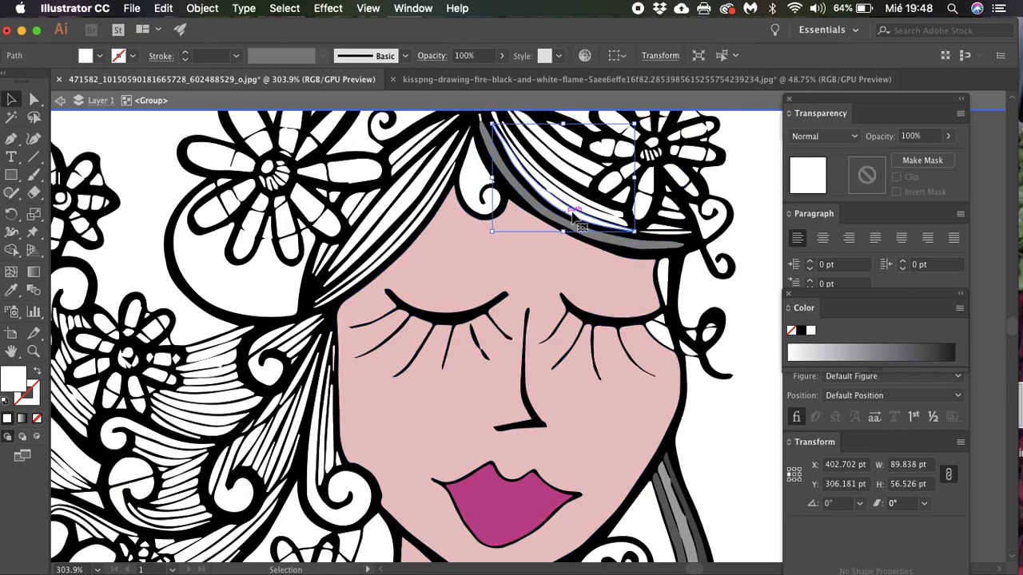
click(904, 352)
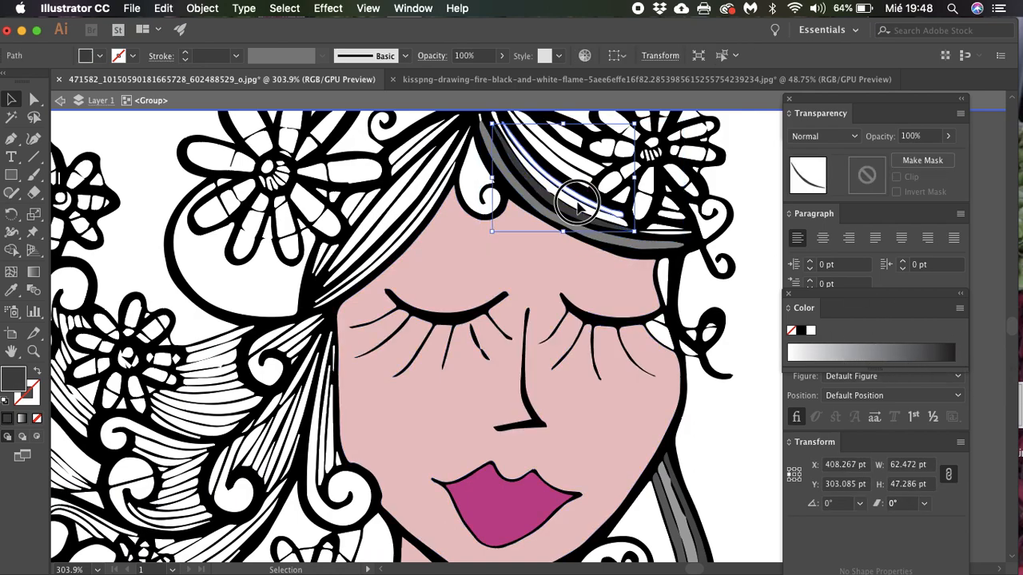
Step: Fill a thin strand higher in the right fringe with near-black and the small sliver below the flower with dark gray
click(577, 207)
click(951, 348)
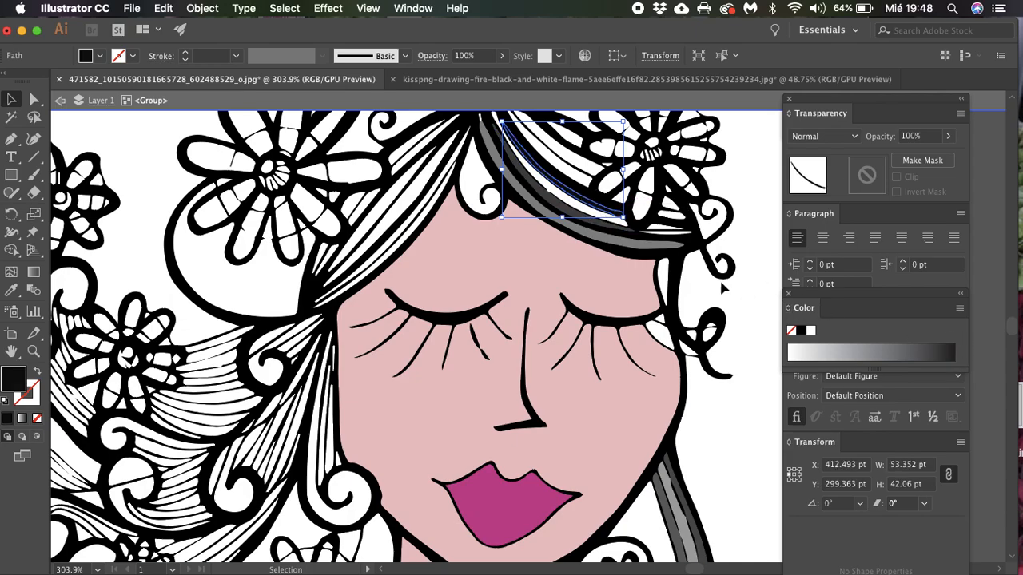
click(665, 227)
click(915, 349)
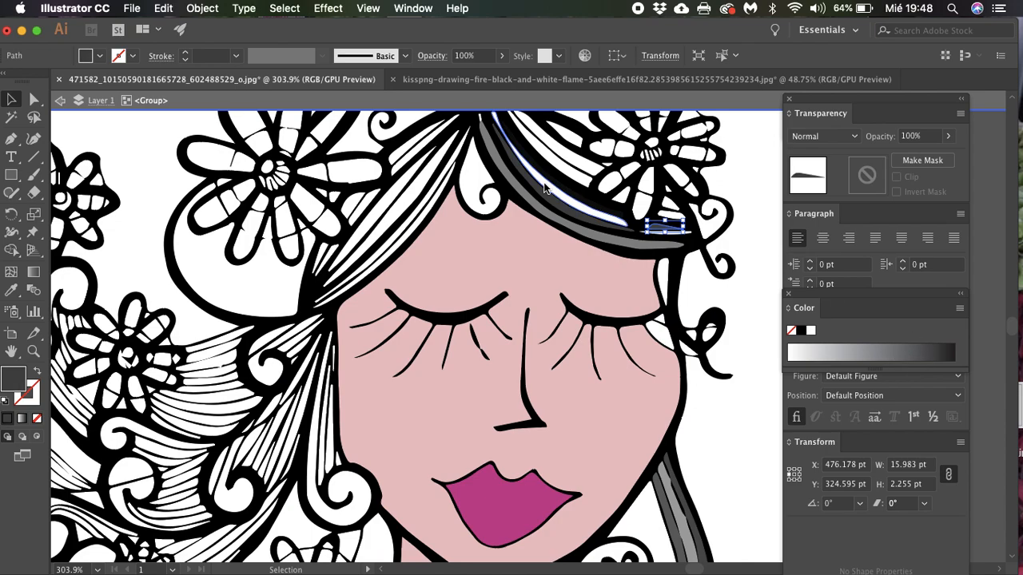
Step: Fill the remaining white strand between the darkened strands of the right fringe with black and clear the selection
click(570, 198)
click(572, 209)
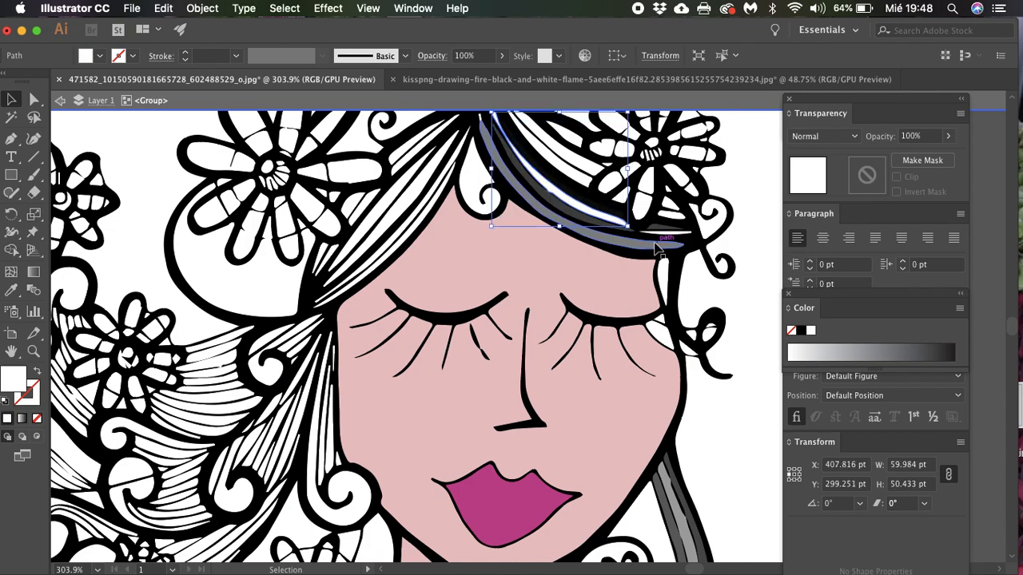
click(597, 188)
click(762, 375)
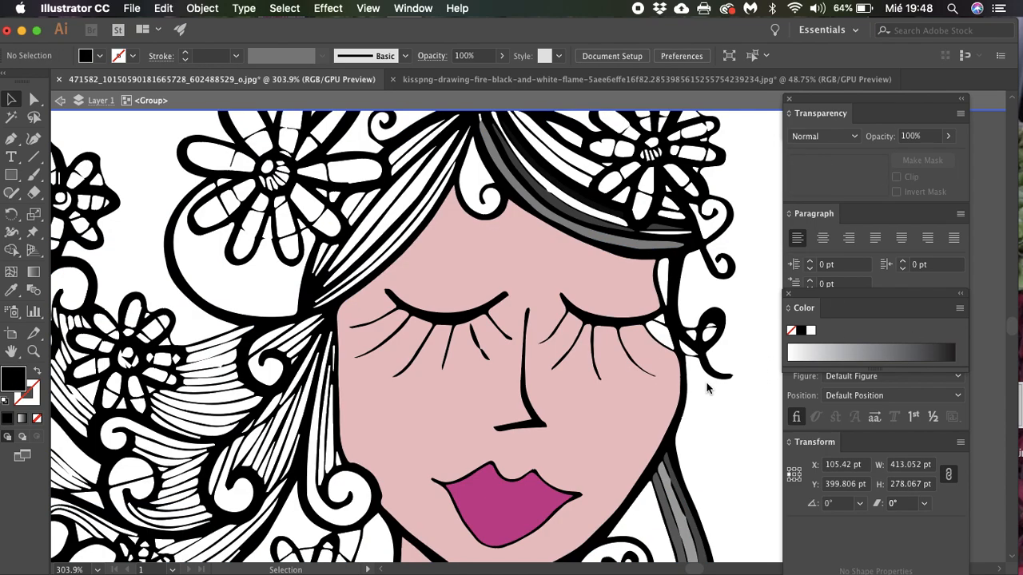
Step: Compare the line edges of the bitmap portrait in Photoshop with the vector flower outlines in Illustrator at high magnification
key(super+0)
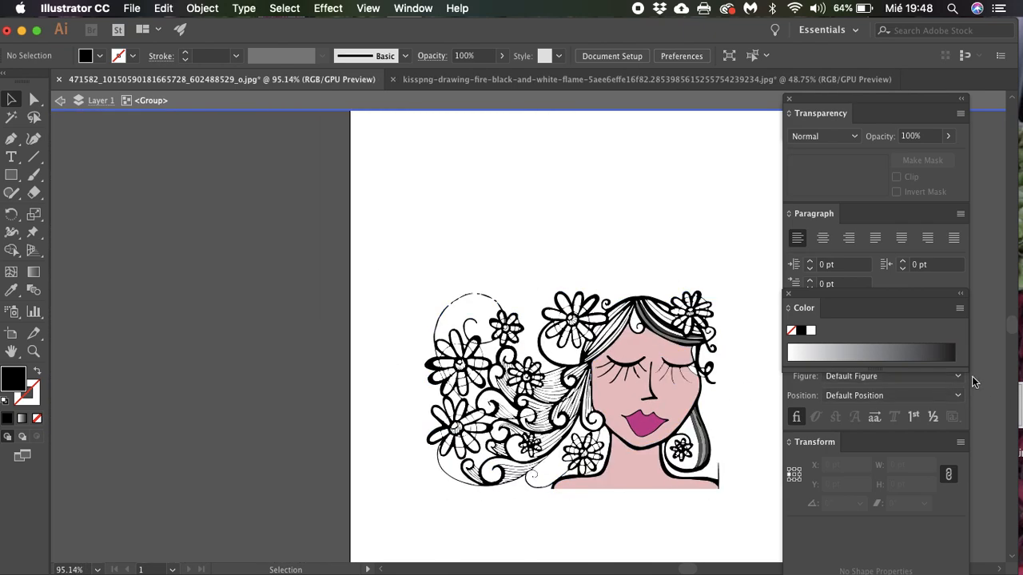
key(super+Tab)
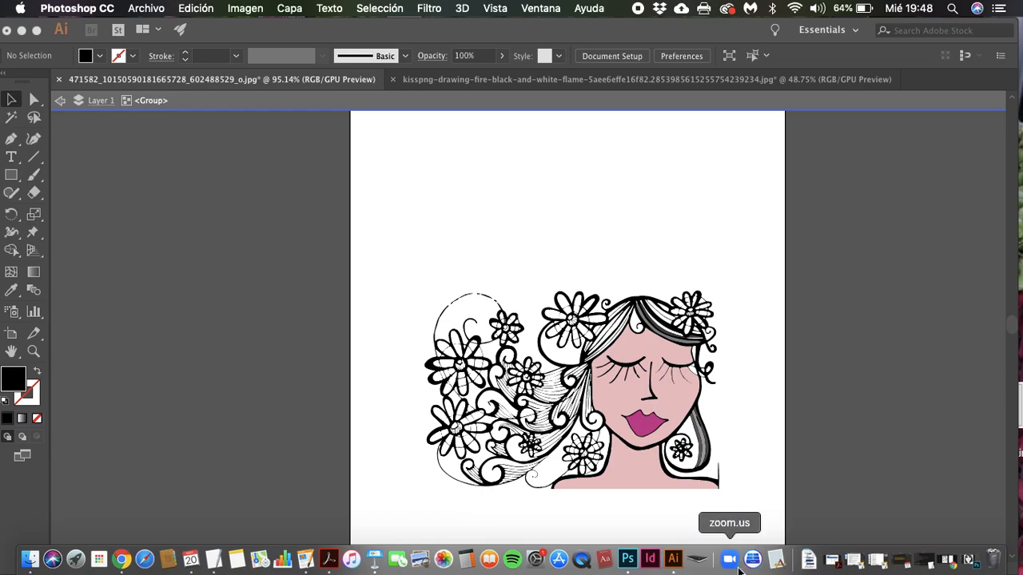
click(627, 560)
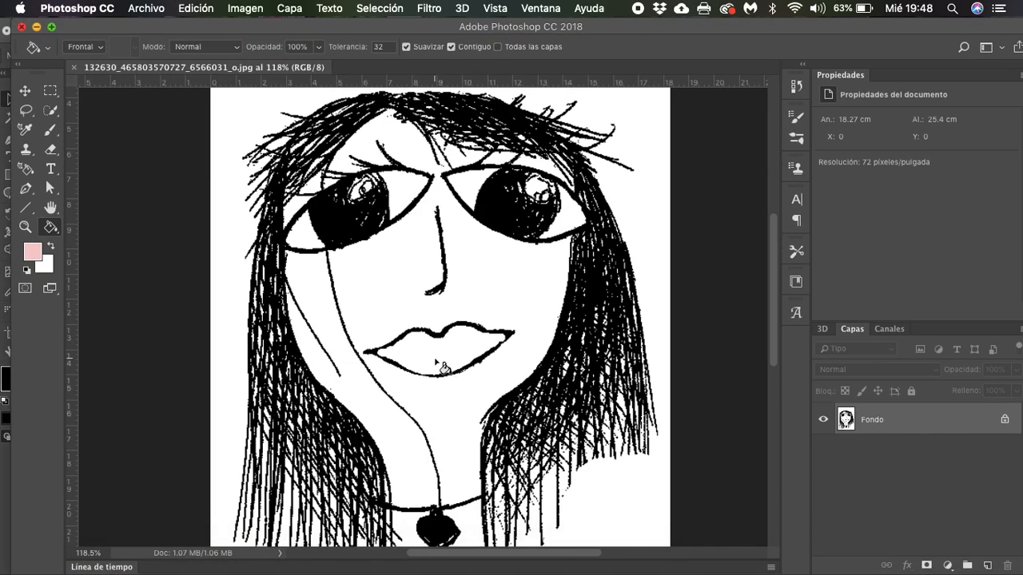
scroll(242, 438, up, 10)
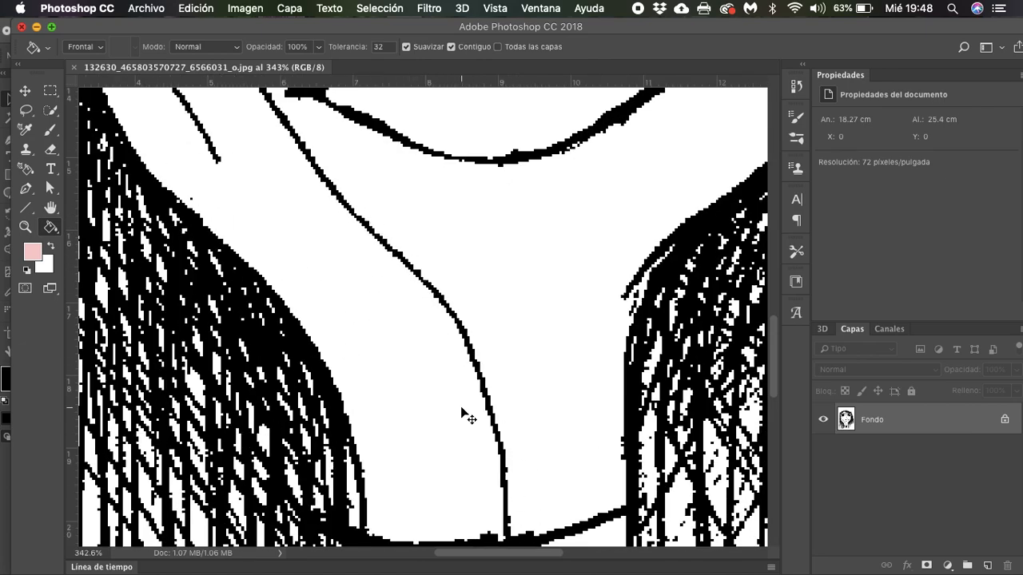
key(super+Tab)
scroll(502, 376, up, 10)
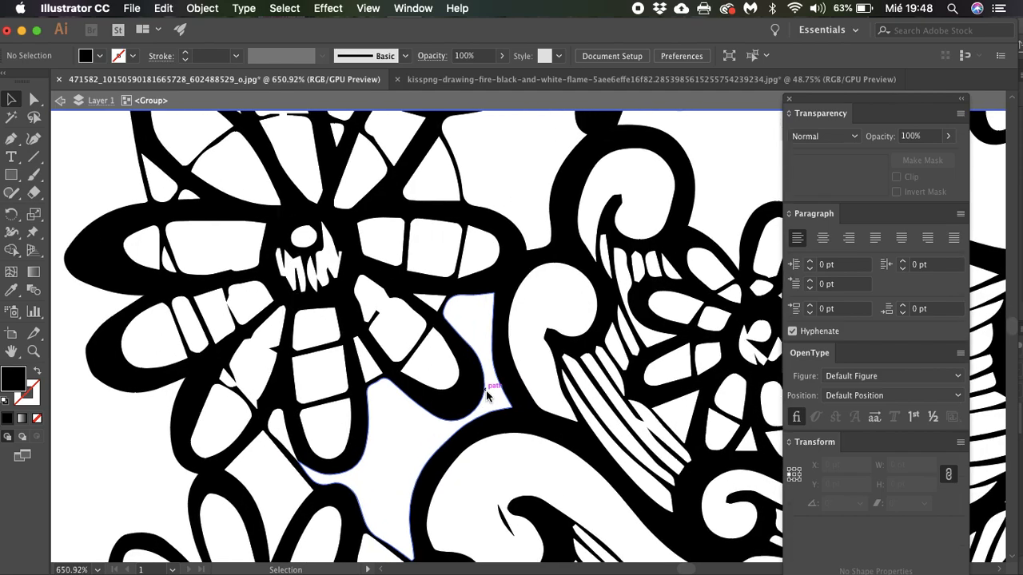
Step: Select a white hair strand beside the small flower in the vector portrait
scroll(488, 395, right, 10)
scroll(487, 395, down, 3)
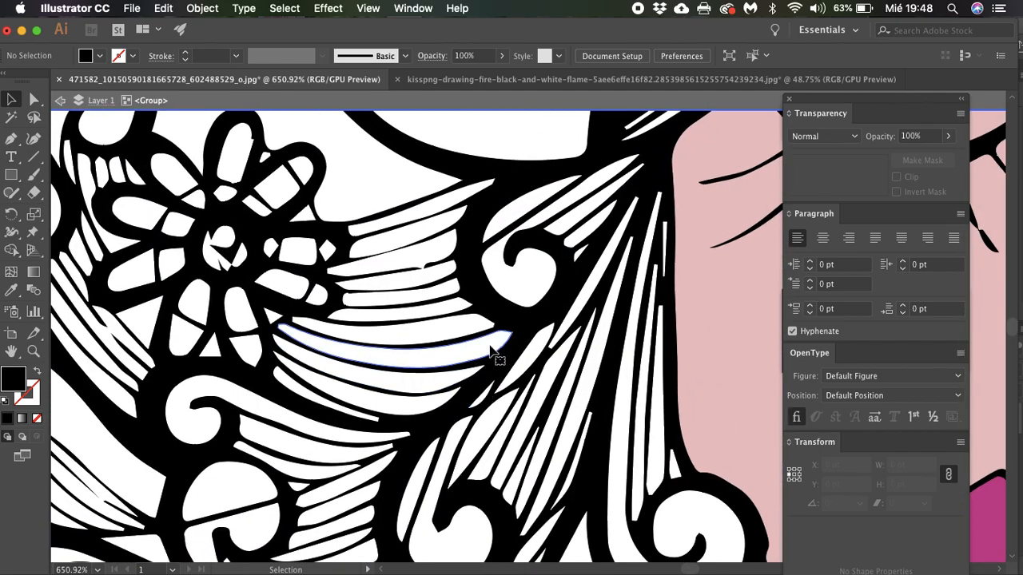
click(491, 350)
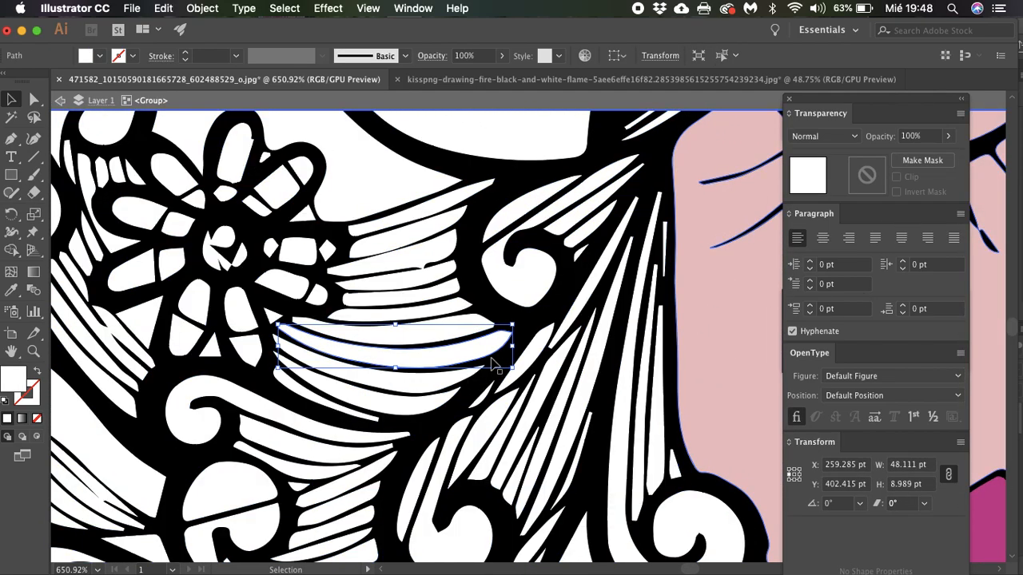
scroll(464, 388, down, 10)
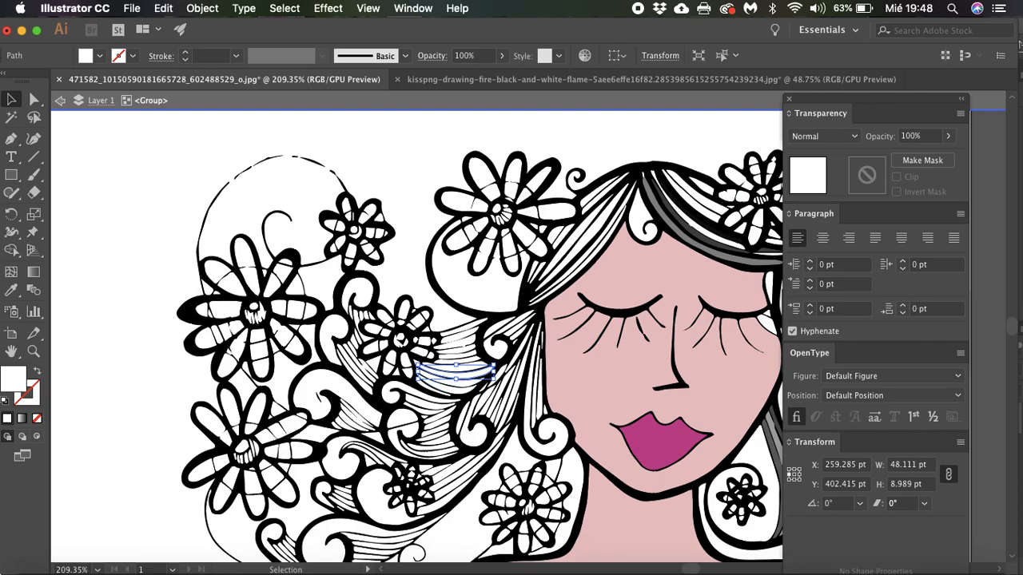
Step: Open the original pink floral portrait JPG from the desktop in Photoshop and convert it to grayscale, discarding its color information
click(29, 561)
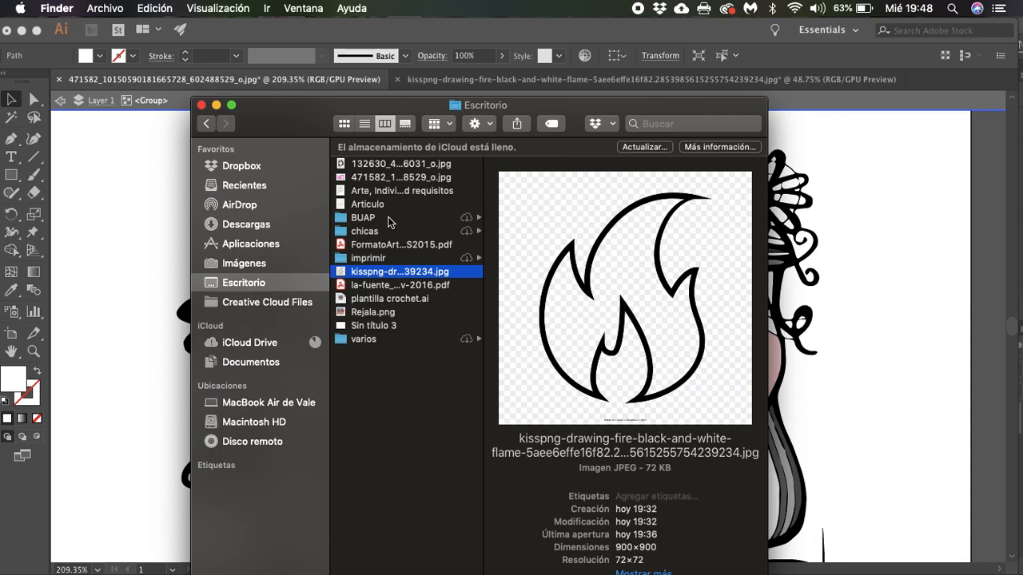
mouse_move(385, 177)
mouse_down()
mouse_move(520, 304)
mouse_move(712, 567)
mouse_move(642, 560)
mouse_up()
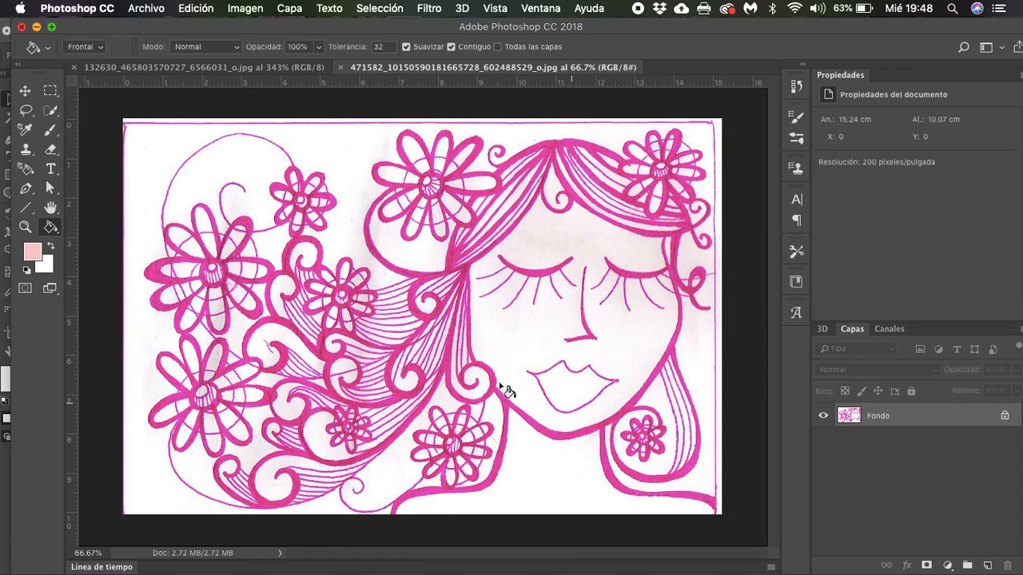
click(244, 8)
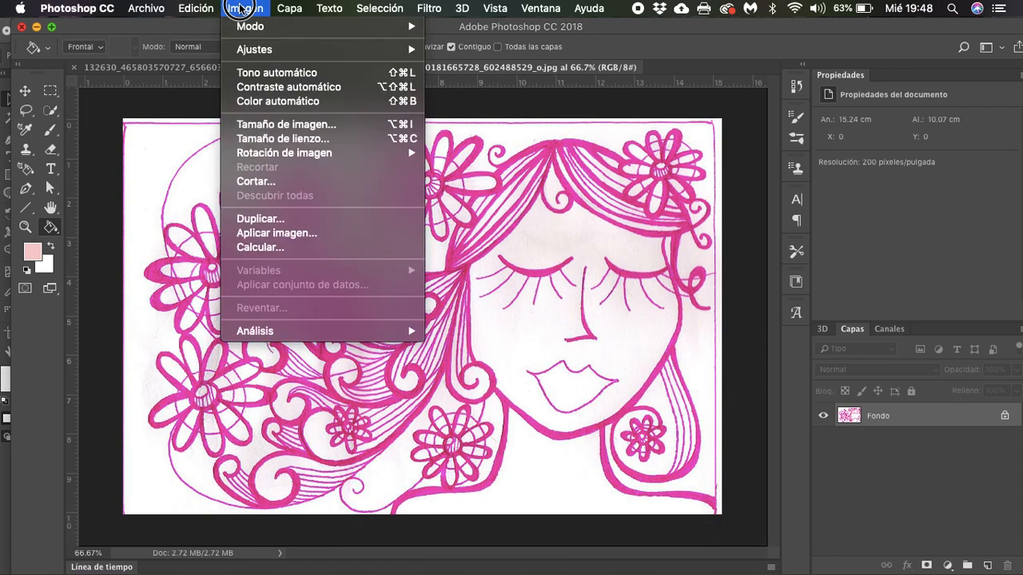
mouse_move(254, 26)
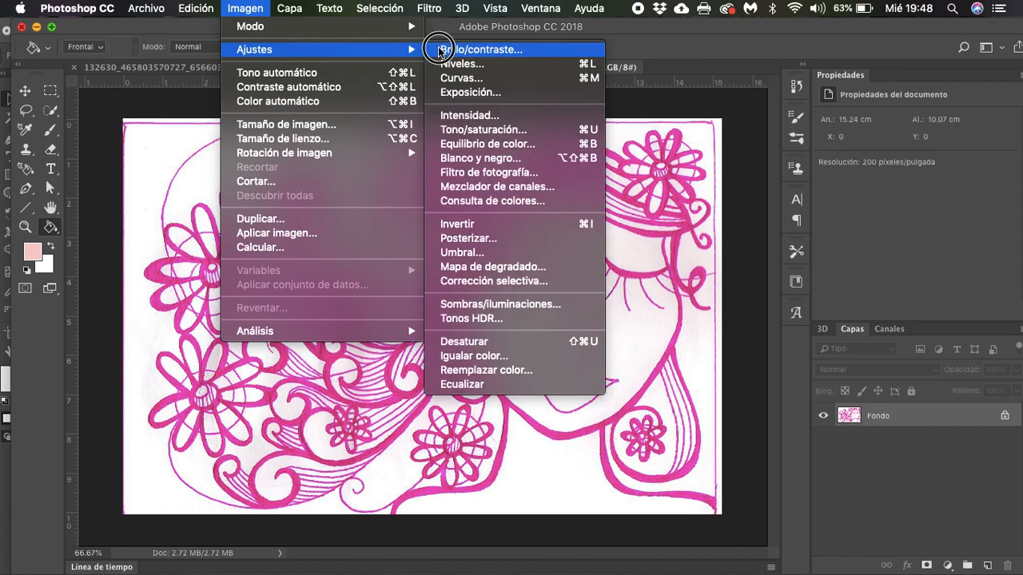
click(443, 47)
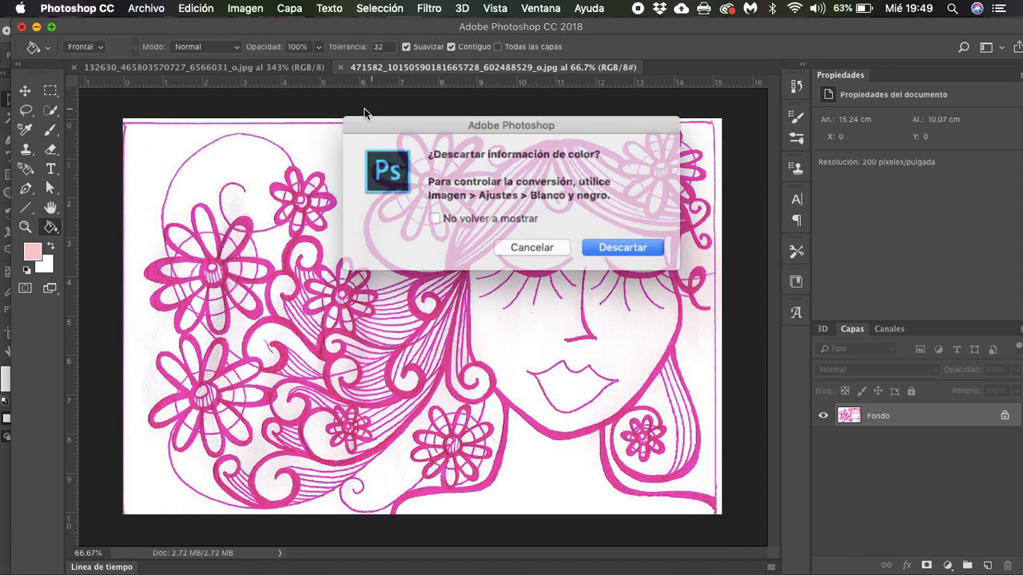
key(Return)
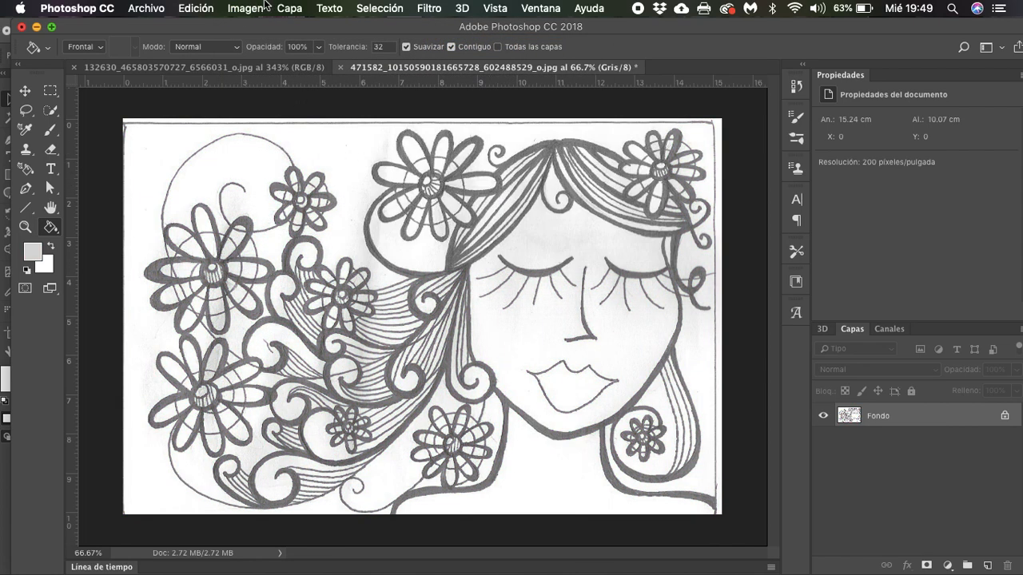
click(264, 8)
mouse_move(262, 46)
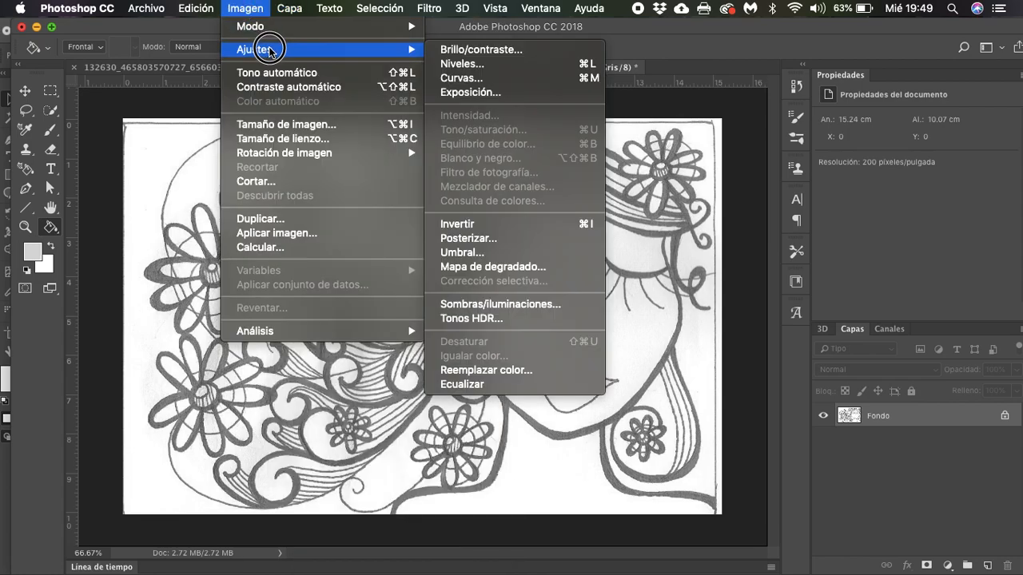
click(468, 49)
drag(701, 94, 735, 92)
drag(704, 126, 613, 148)
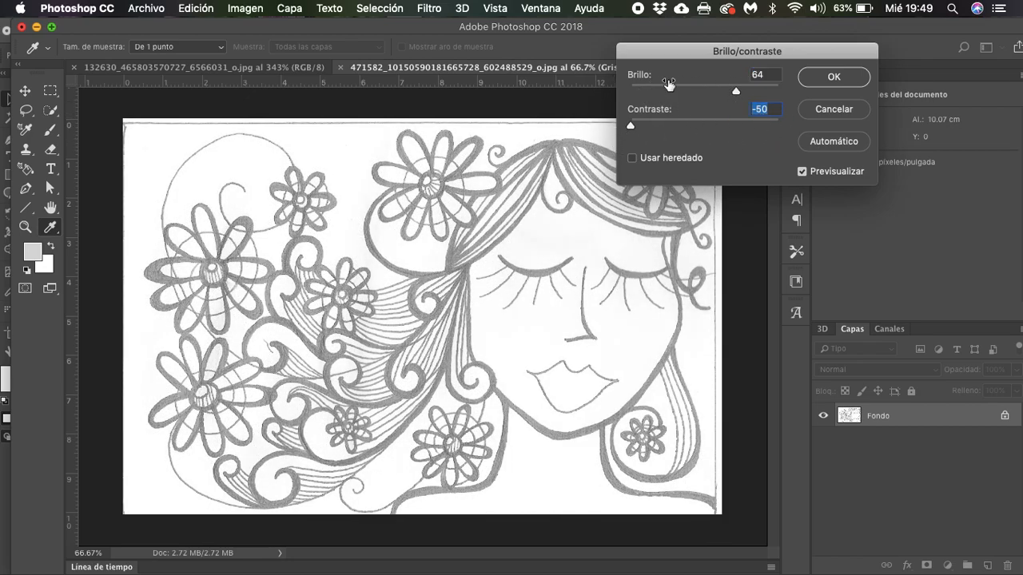
drag(666, 83, 659, 88)
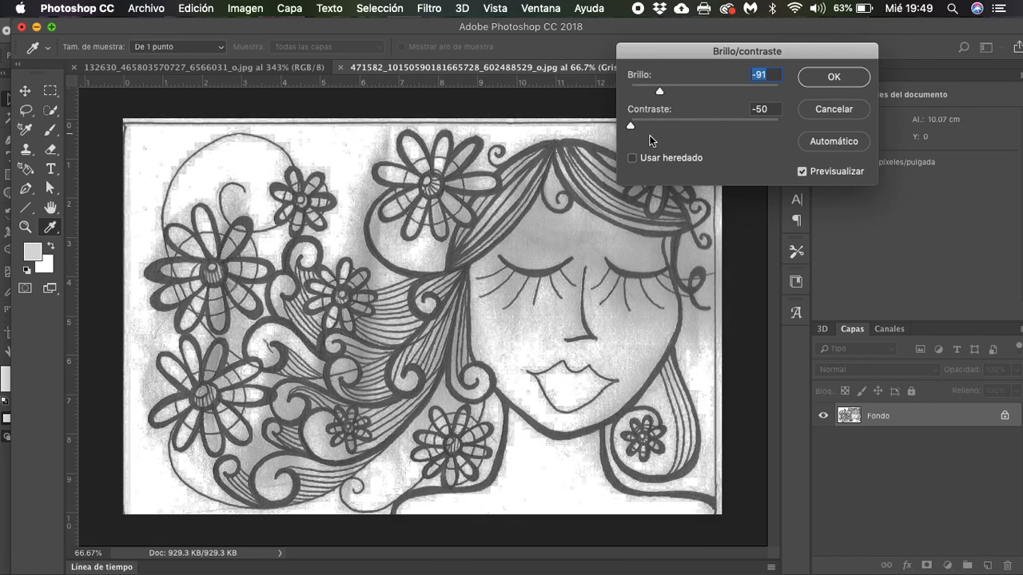
drag(631, 128, 795, 113)
mouse_move(660, 94)
mouse_down()
mouse_move(662, 85)
mouse_move(749, 91)
mouse_move(612, 98)
mouse_move(655, 99)
mouse_up()
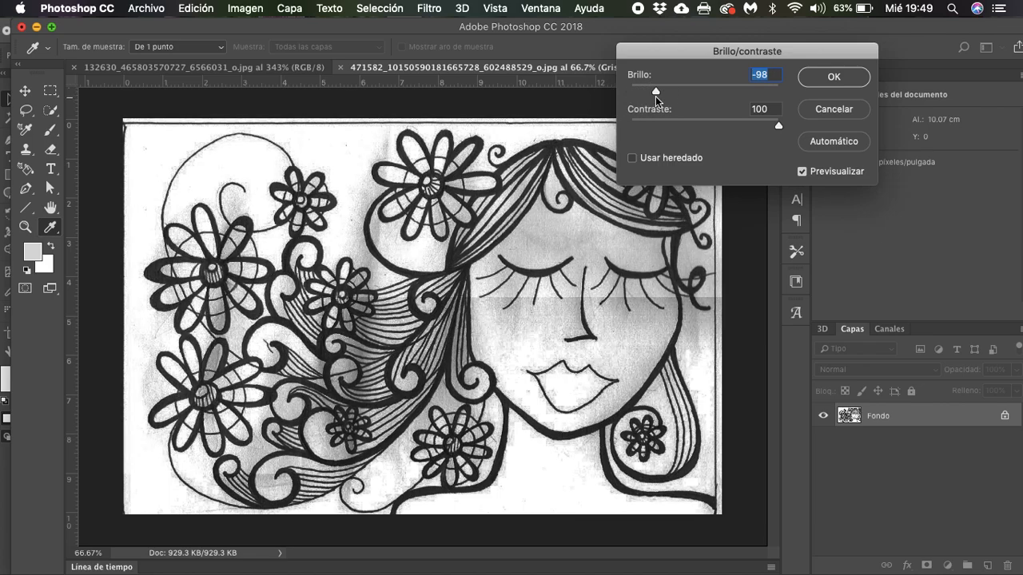
click(824, 109)
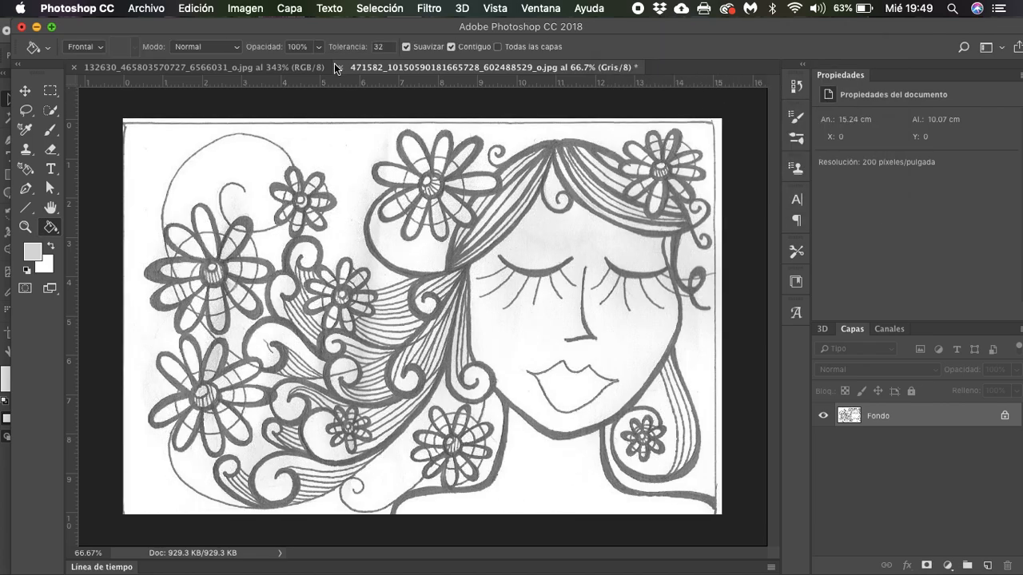
Step: Apply an Exposure adjustment to the grayscale portrait with exposure +0.64, offset -0.5000 and gamma correction 1.19
click(262, 11)
mouse_move(299, 48)
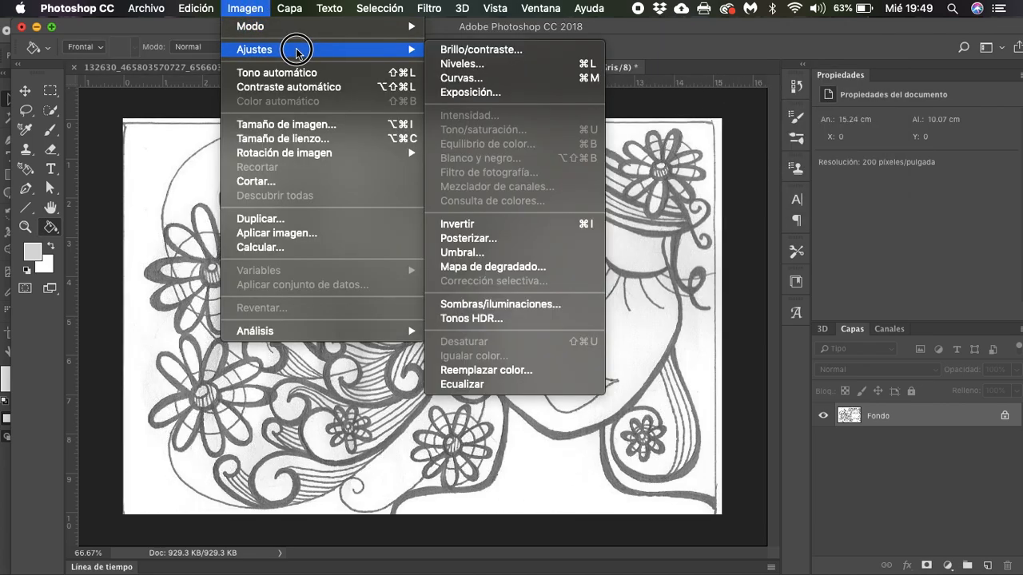
click(461, 92)
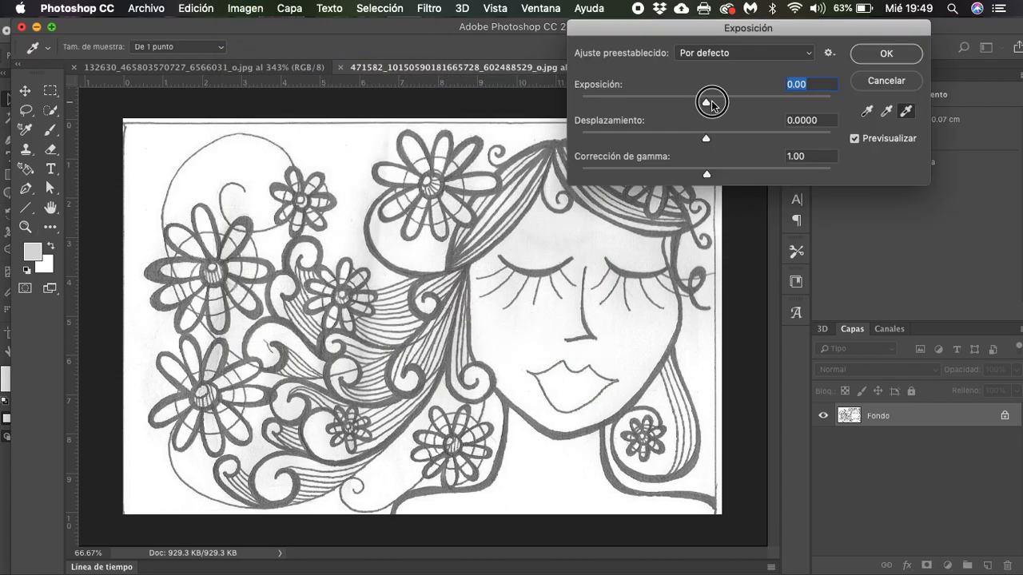
mouse_move(711, 102)
mouse_down()
mouse_move(639, 101)
mouse_move(760, 101)
mouse_move(717, 102)
mouse_up()
drag(706, 137, 580, 138)
mouse_move(707, 173)
mouse_down()
mouse_move(754, 170)
mouse_move(736, 171)
mouse_up()
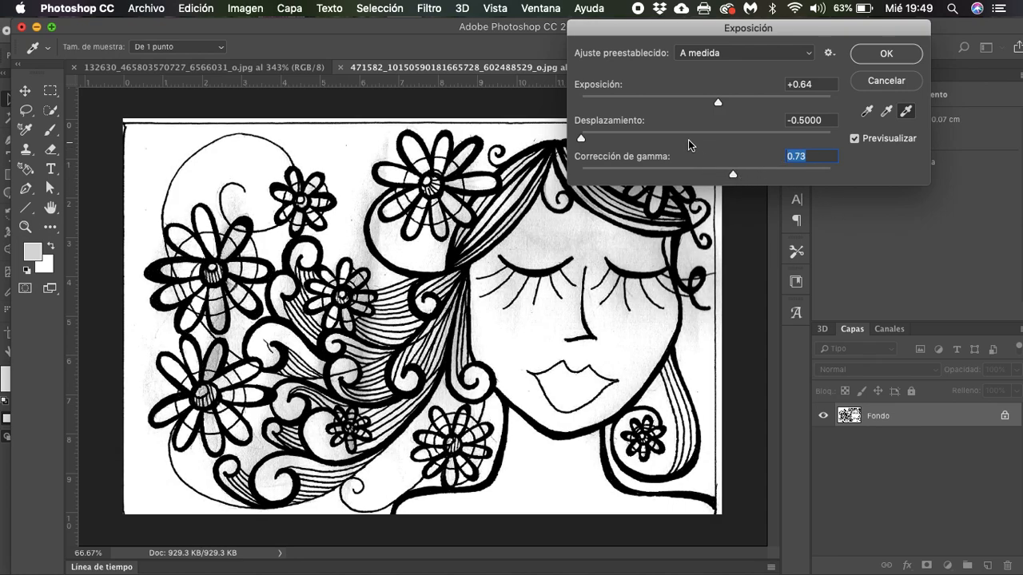
drag(717, 176, 691, 172)
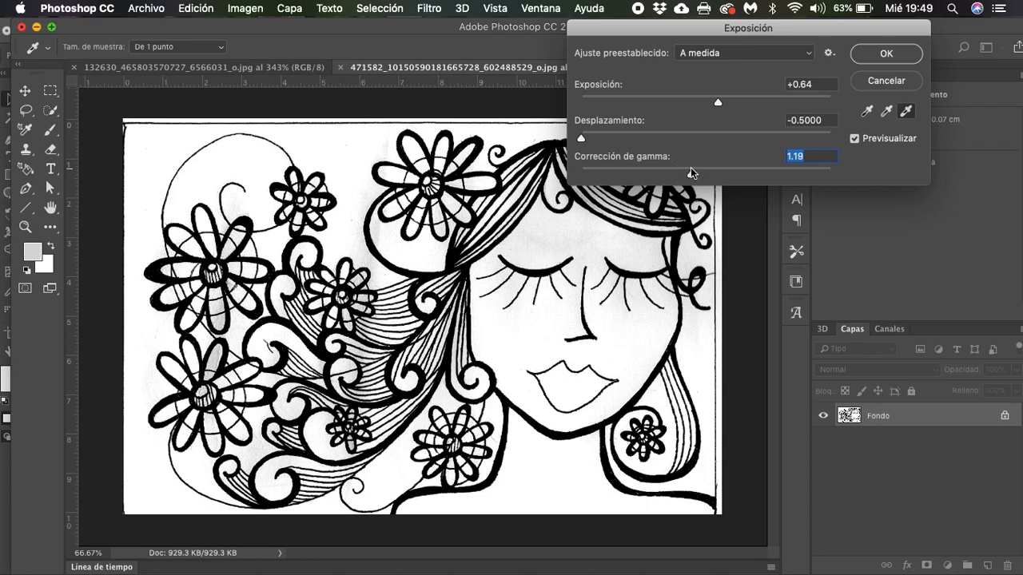
click(887, 54)
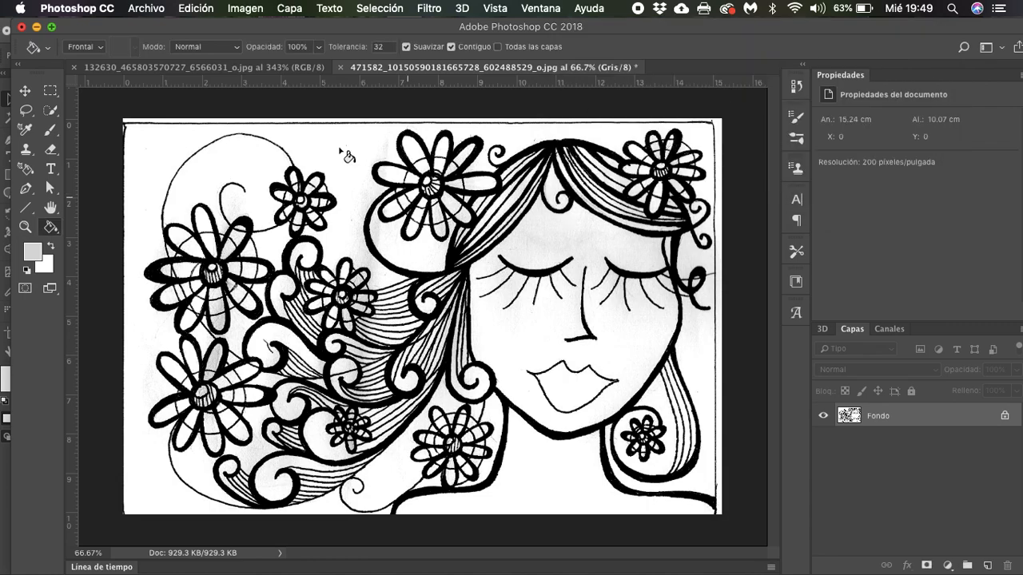
Step: Duplicate the background layer as "Fondo copia" in the same document
right_click(906, 424)
click(905, 424)
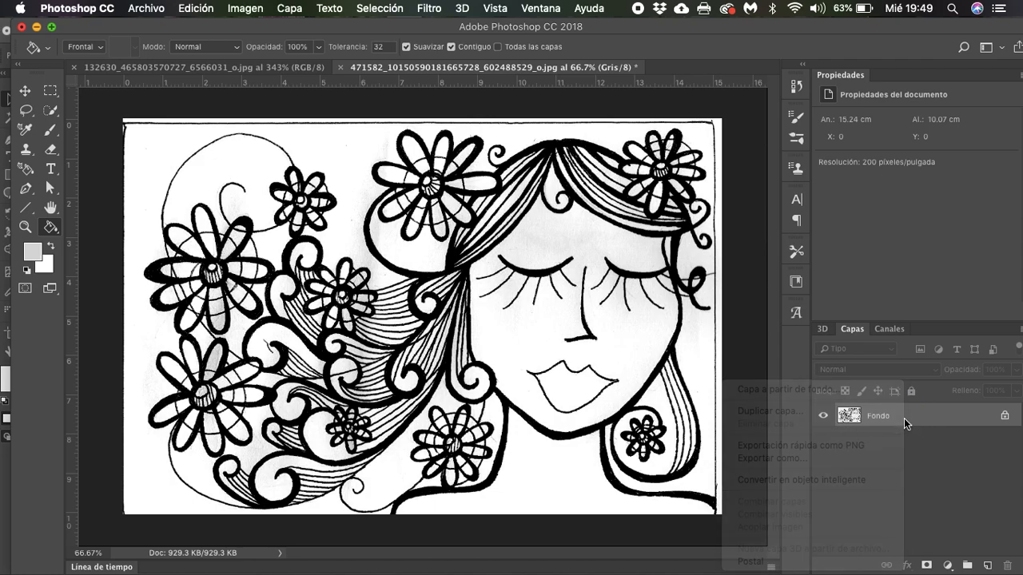
right_click(893, 417)
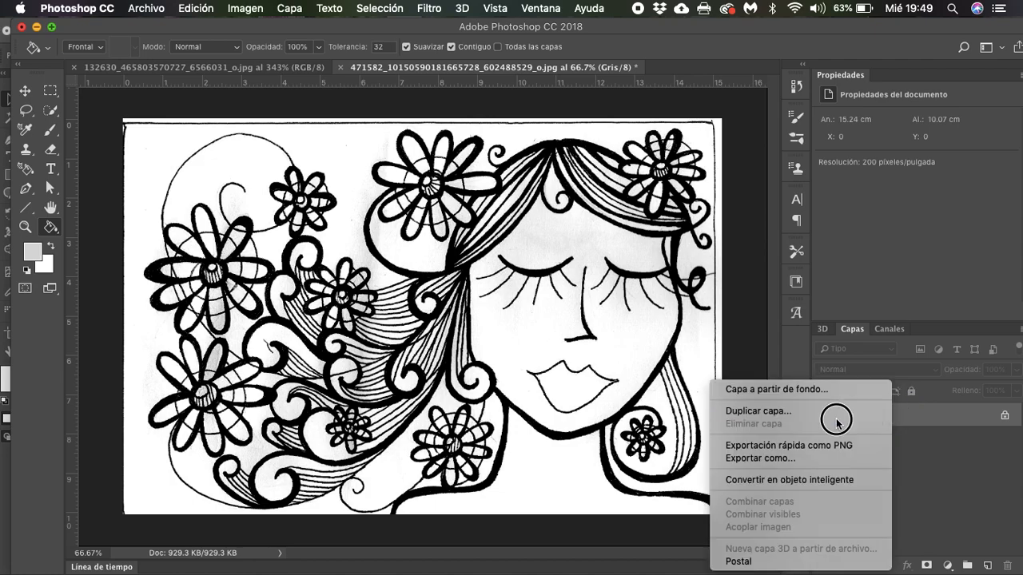
click(844, 413)
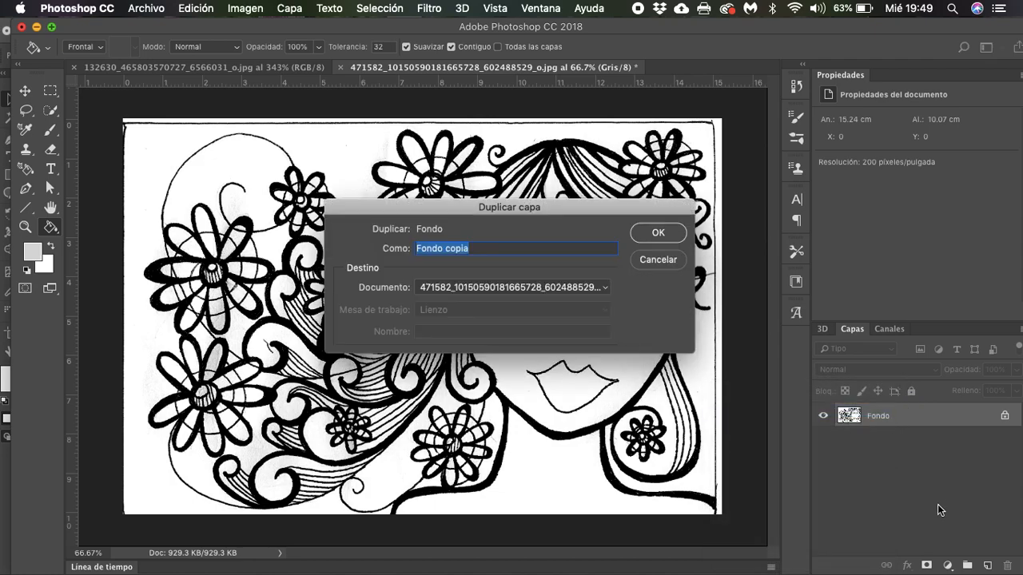
click(656, 234)
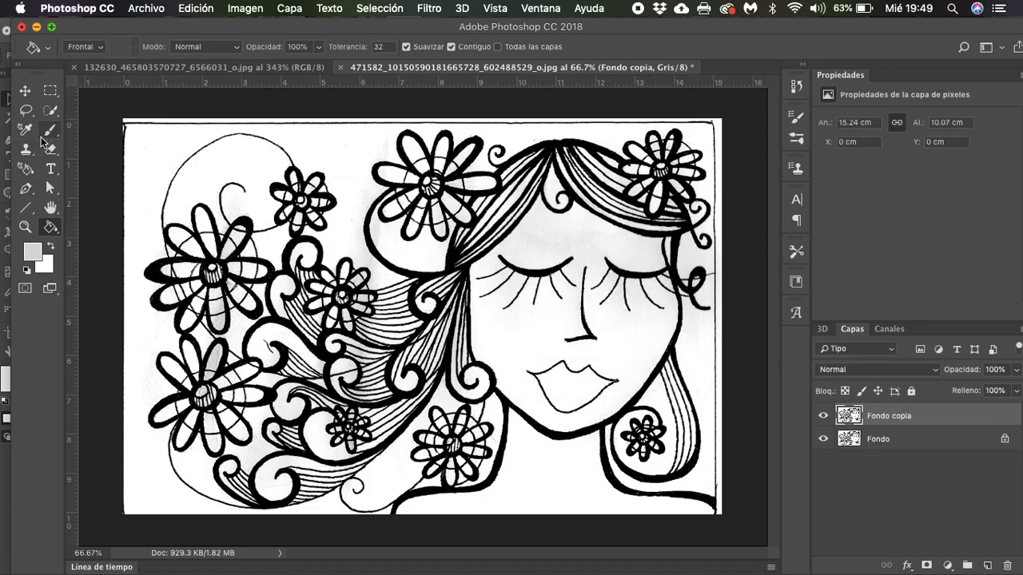
Step: Activate the Brush tool and set its size to 75 px
click(27, 168)
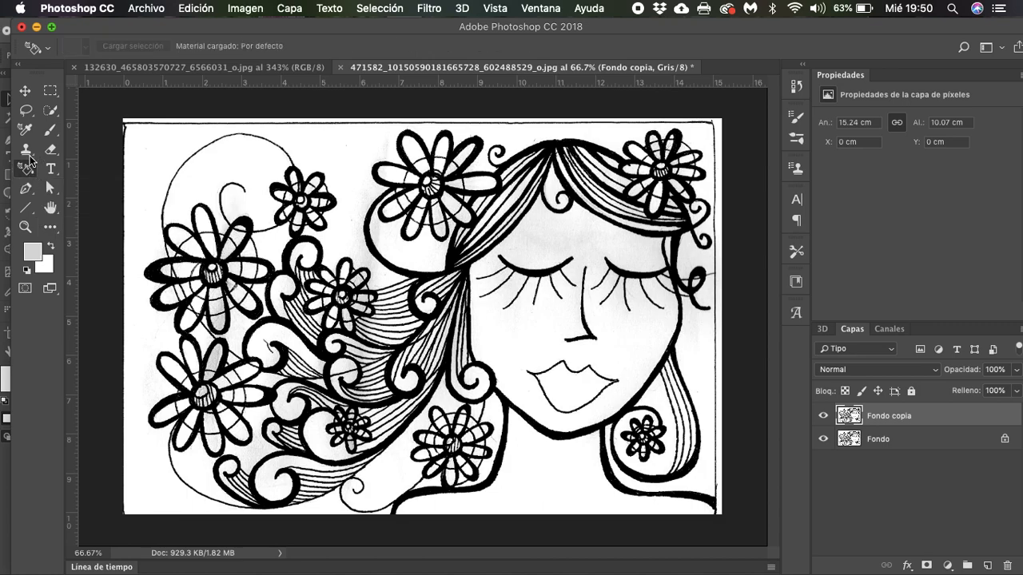
click(45, 134)
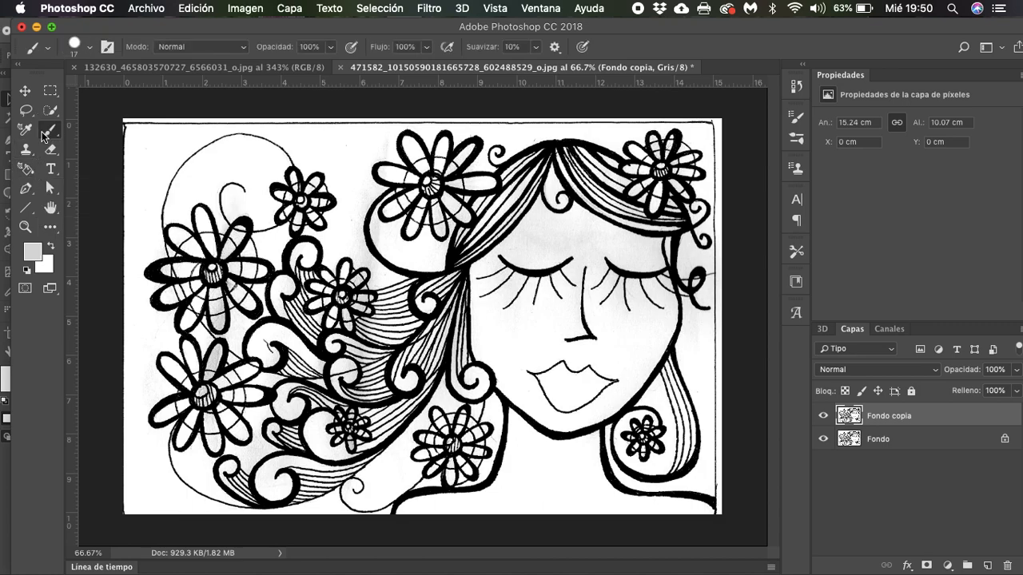
click(75, 45)
drag(103, 94, 133, 96)
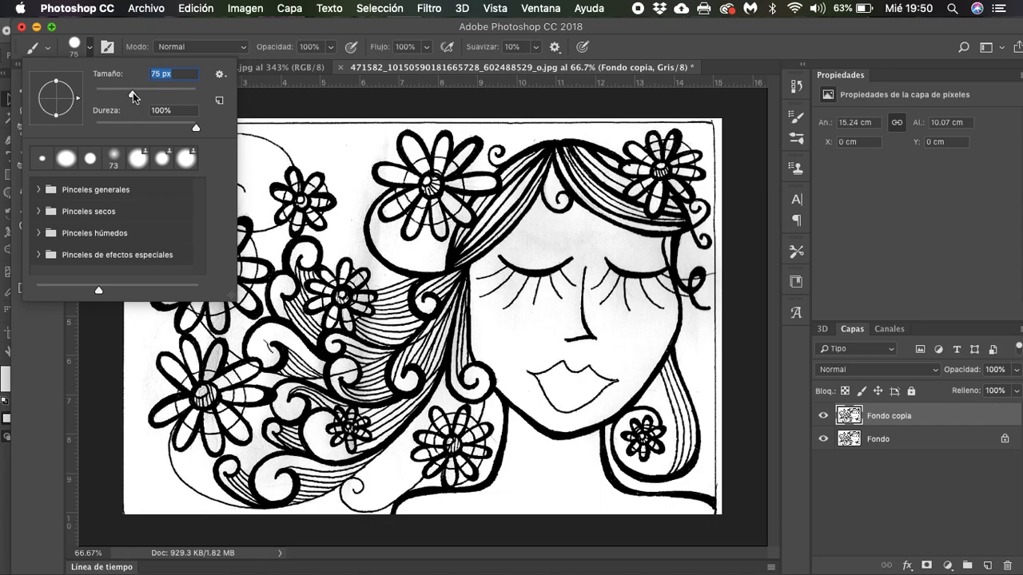
Step: Change the blend mode of the "Fondo copia" layer to Multiply (Multiplicar)
click(927, 370)
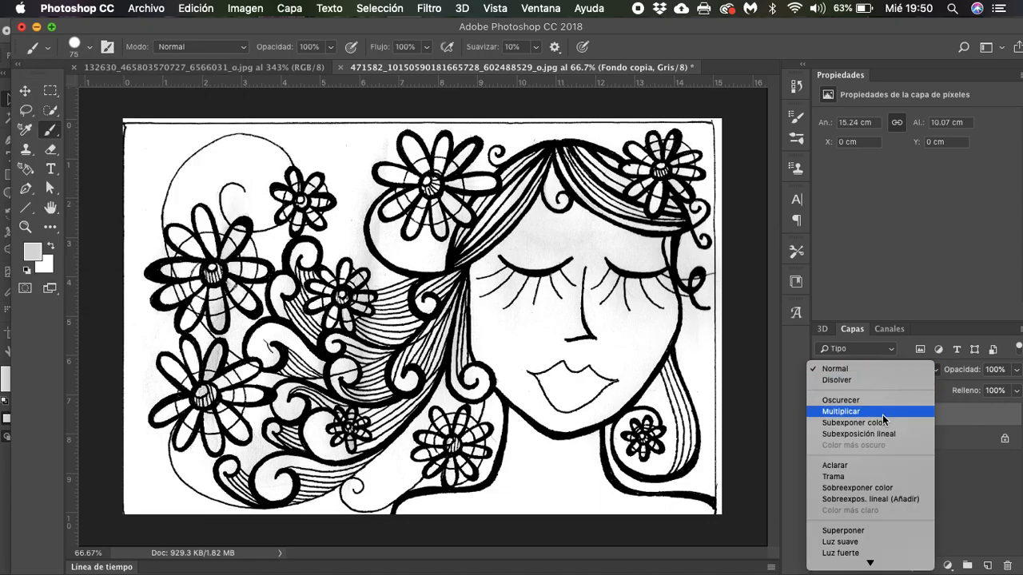
click(847, 412)
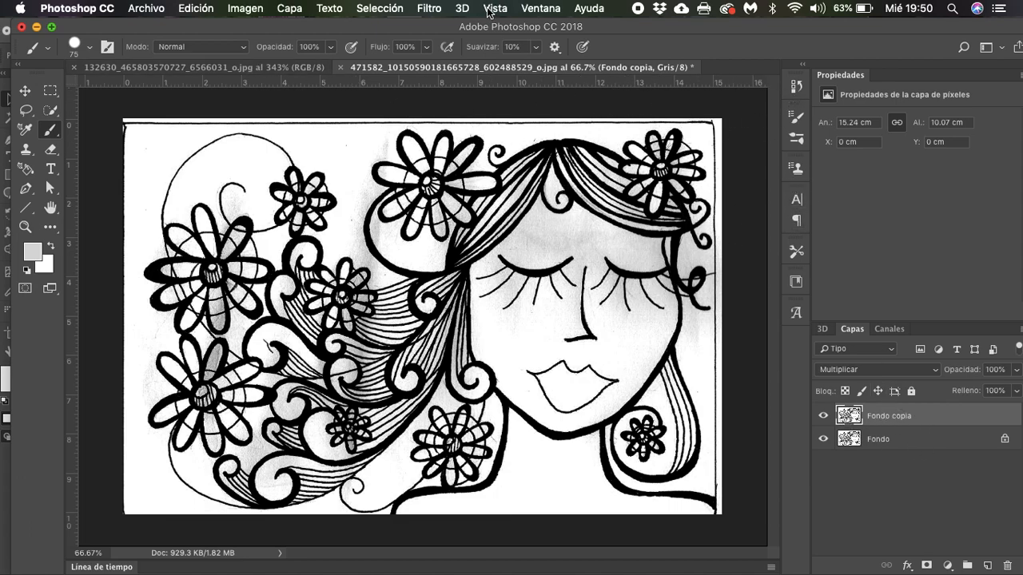
click(540, 8)
Step: Pick cyan #66ffff as the foreground color
click(32, 253)
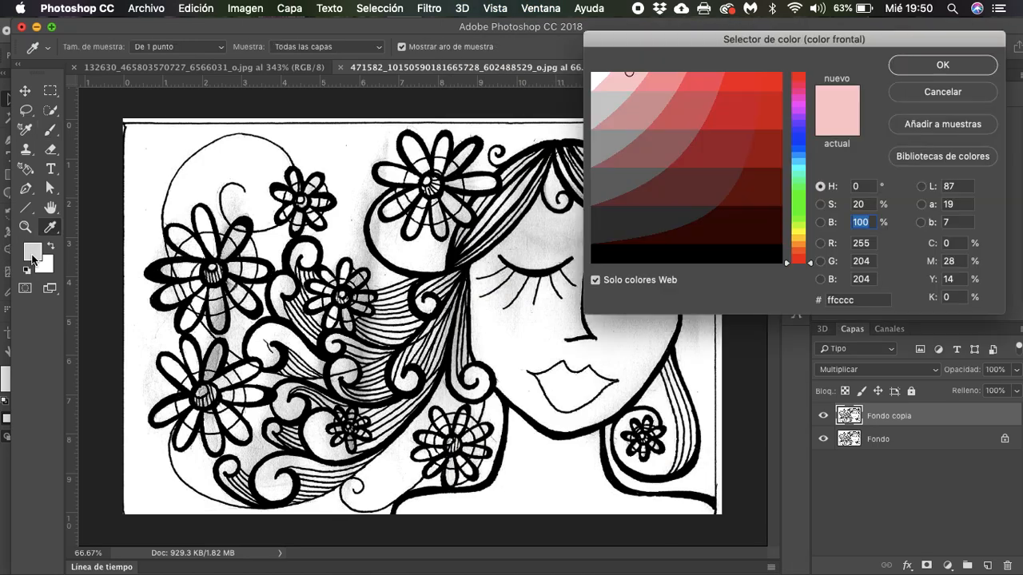
drag(797, 166, 798, 183)
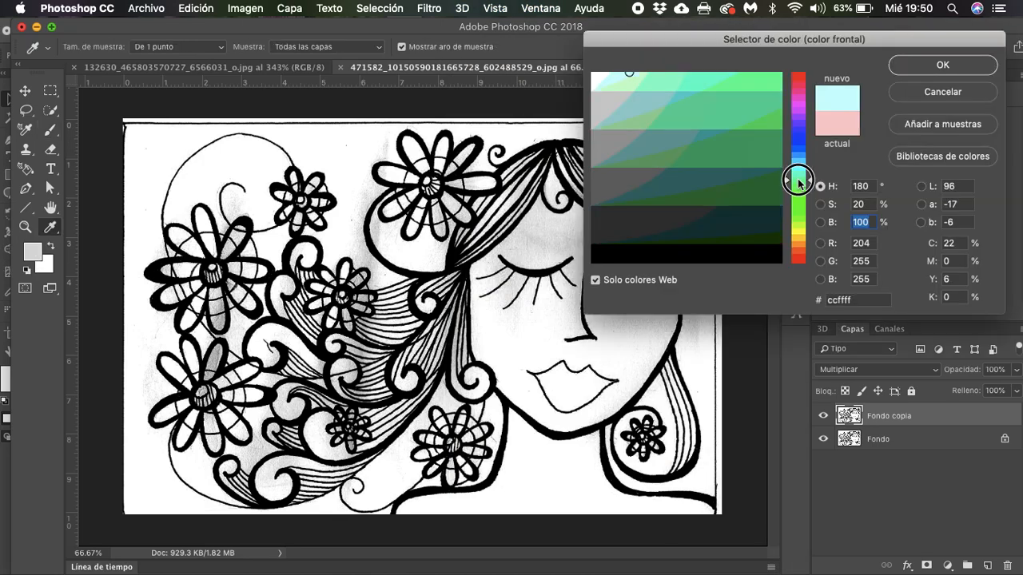
click(713, 80)
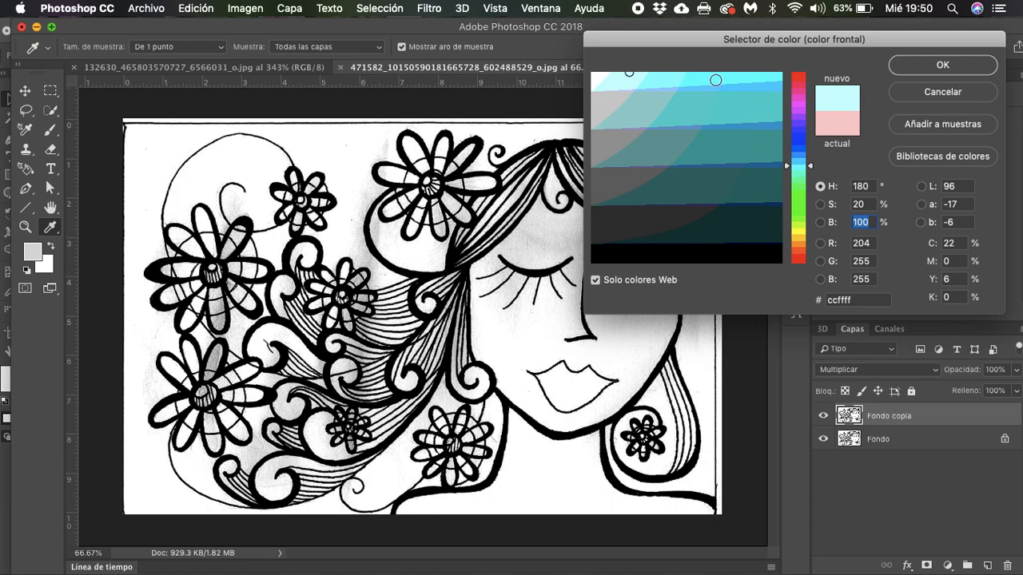
click(941, 66)
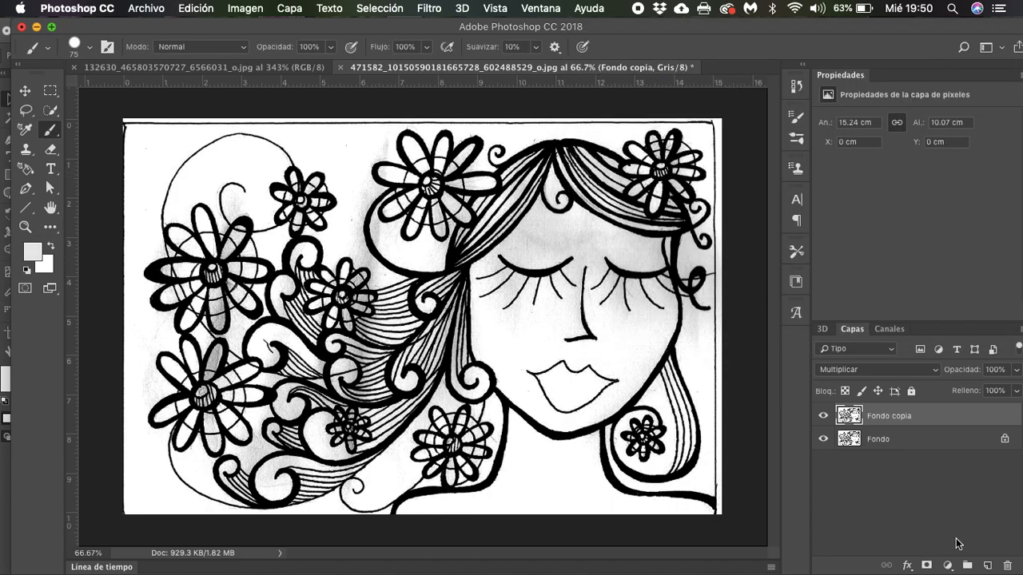
Step: Add a new empty layer above "Fondo copia" and reconfirm cyan #66ffff as the brush's foreground color
click(988, 566)
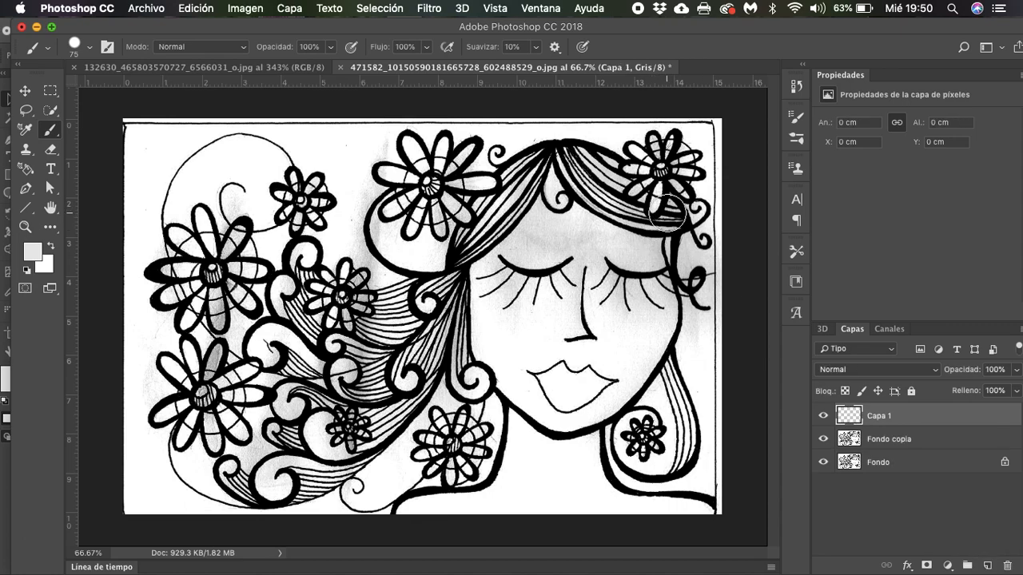
click(37, 256)
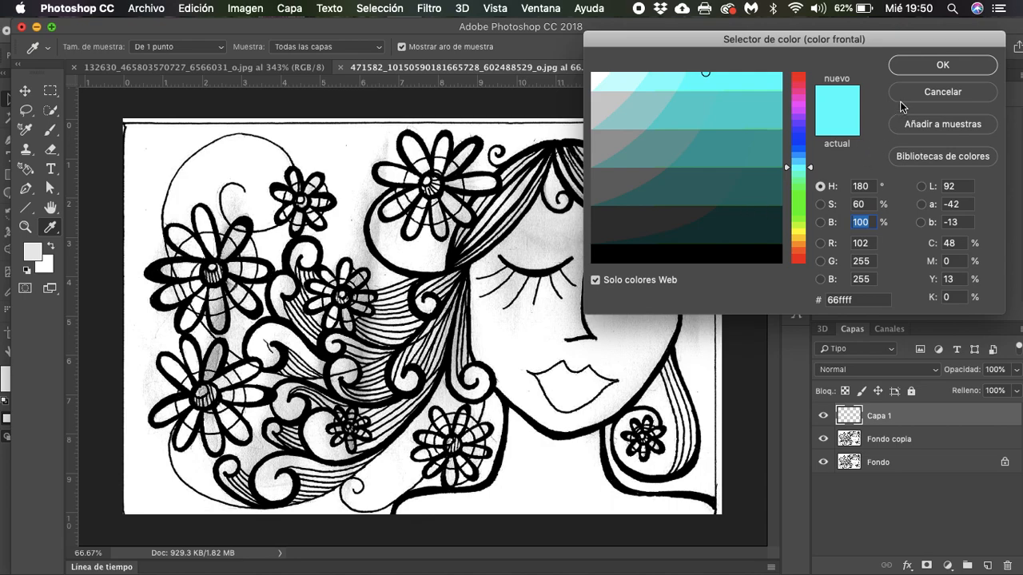
click(917, 72)
key(b)
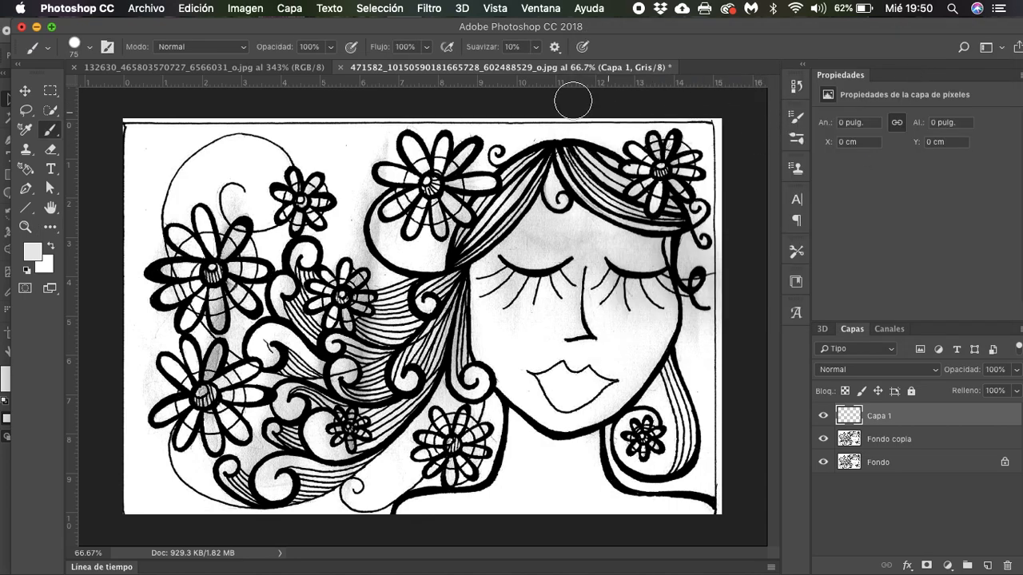
Step: Convert the grayscale image to RGB color mode, flattening its layers
click(252, 9)
mouse_move(250, 27)
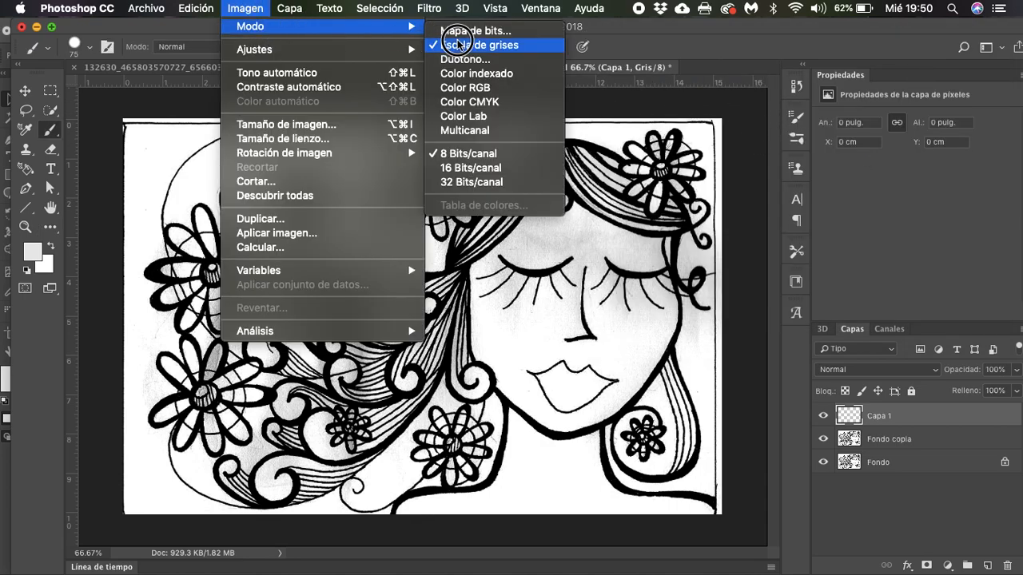
click(458, 87)
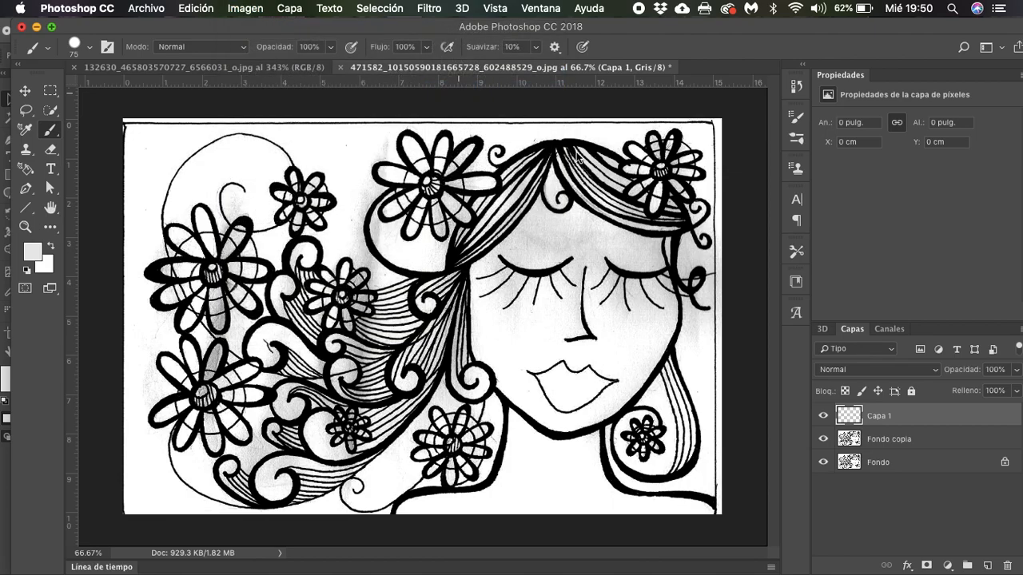
click(633, 222)
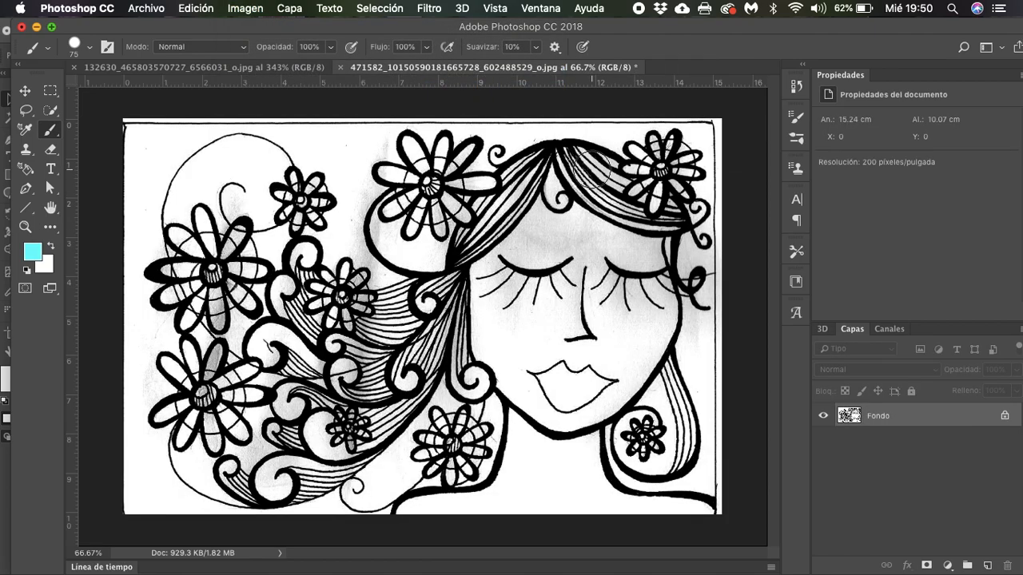
Step: Duplicate the "Fondo" layer as "Fondo copia", try a cyan brush stroke across the hair on it and undo the stroke
right_click(887, 417)
click(815, 410)
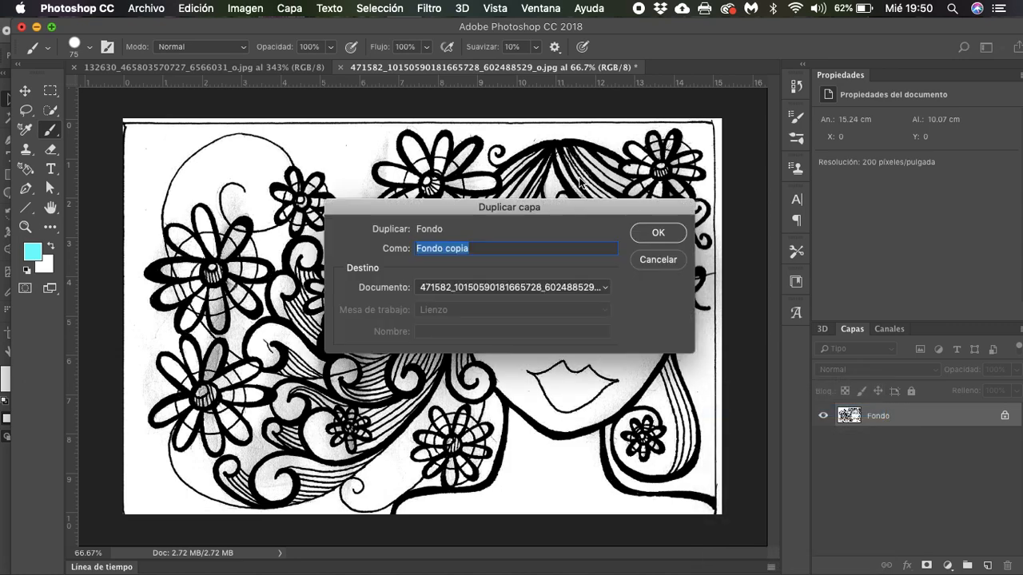
click(658, 233)
drag(574, 162, 609, 185)
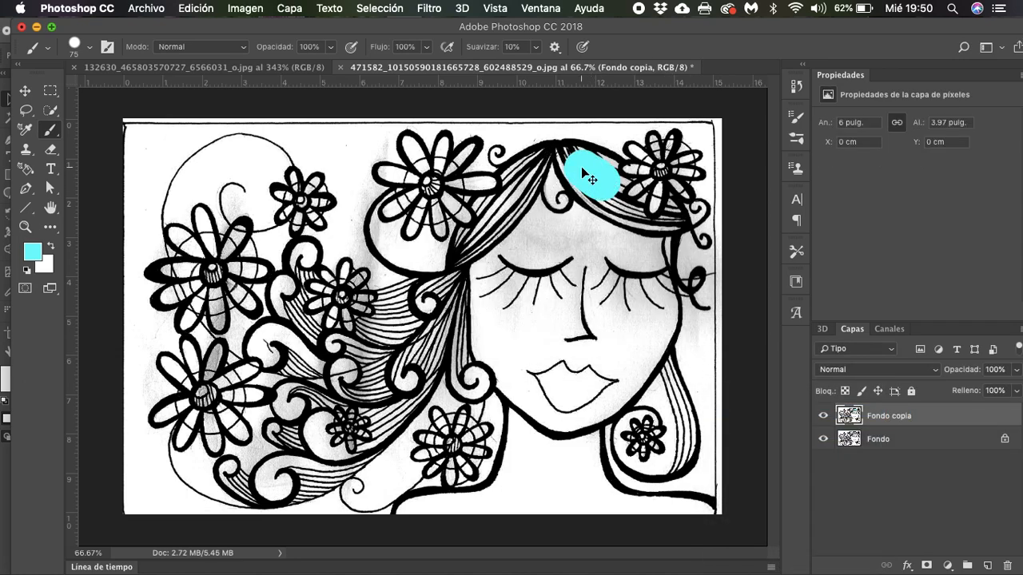
key(super+z)
Step: Set the "Fondo copia" layer's blend mode to Multiply (Multiplicar) and add a new empty layer above it
click(859, 368)
click(865, 413)
click(986, 568)
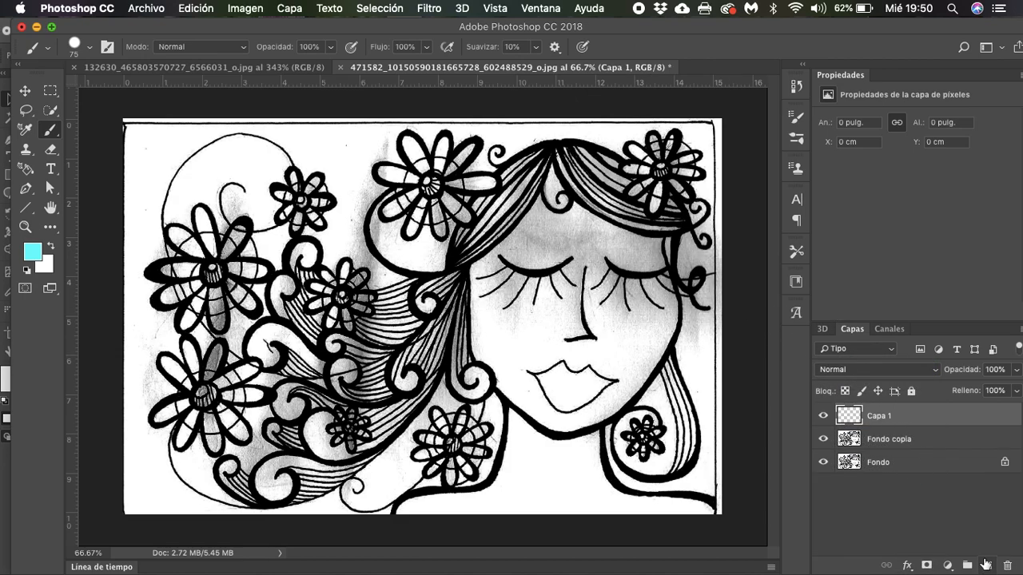
Step: Set "Capa 1" to Multiply (Multiplicar) and brush cyan over the hair between the parting and the flower at the upper right
click(853, 369)
click(862, 410)
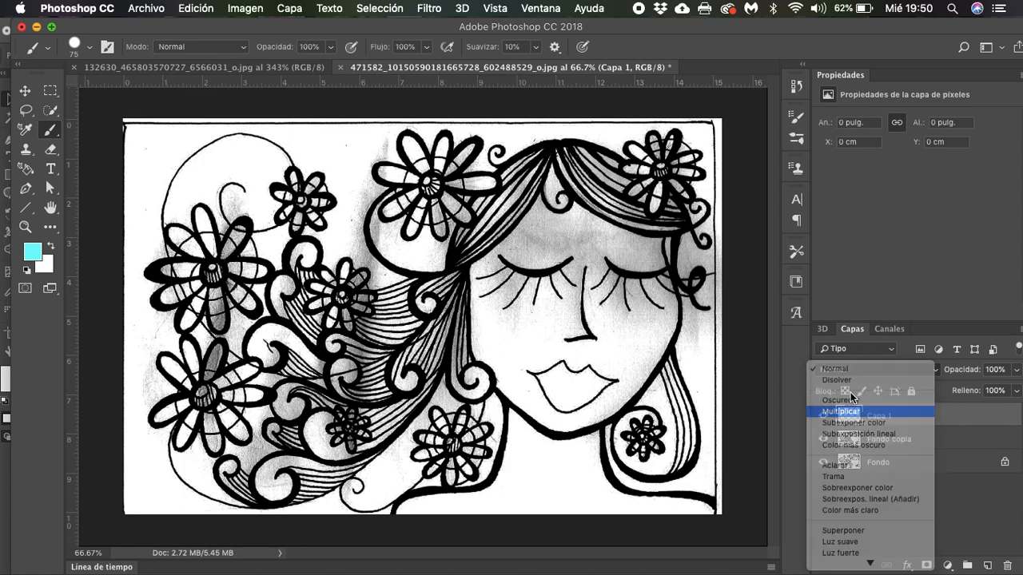
mouse_move(564, 157)
mouse_down()
mouse_move(591, 176)
mouse_move(574, 158)
mouse_move(613, 176)
mouse_move(622, 188)
mouse_move(609, 202)
mouse_move(579, 181)
mouse_move(635, 220)
mouse_move(686, 230)
mouse_up()
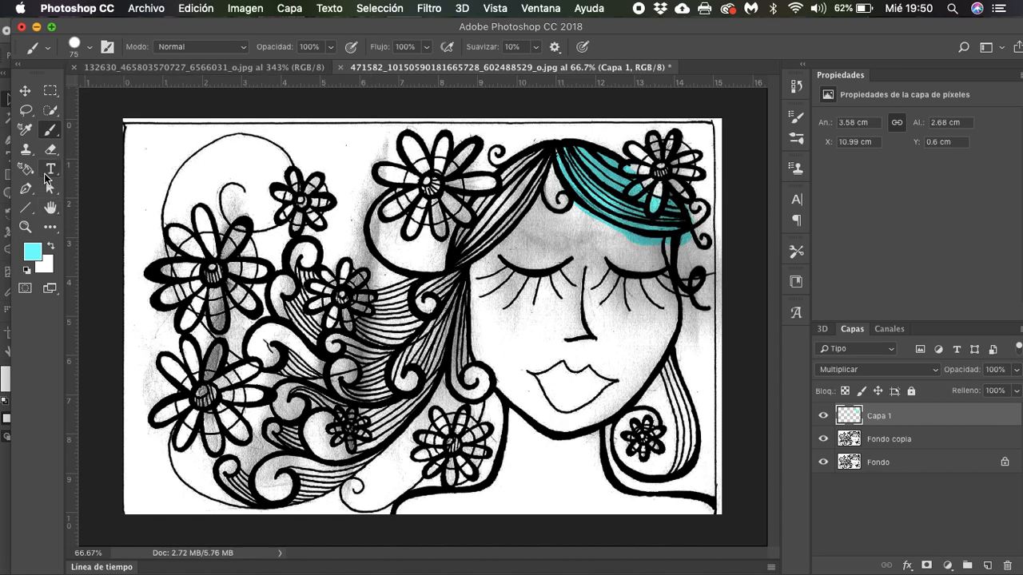
Step: Set the Eraser size to 146 px and erase a spot over the lower-right hair lock on the "Fondo copia" layer
click(51, 151)
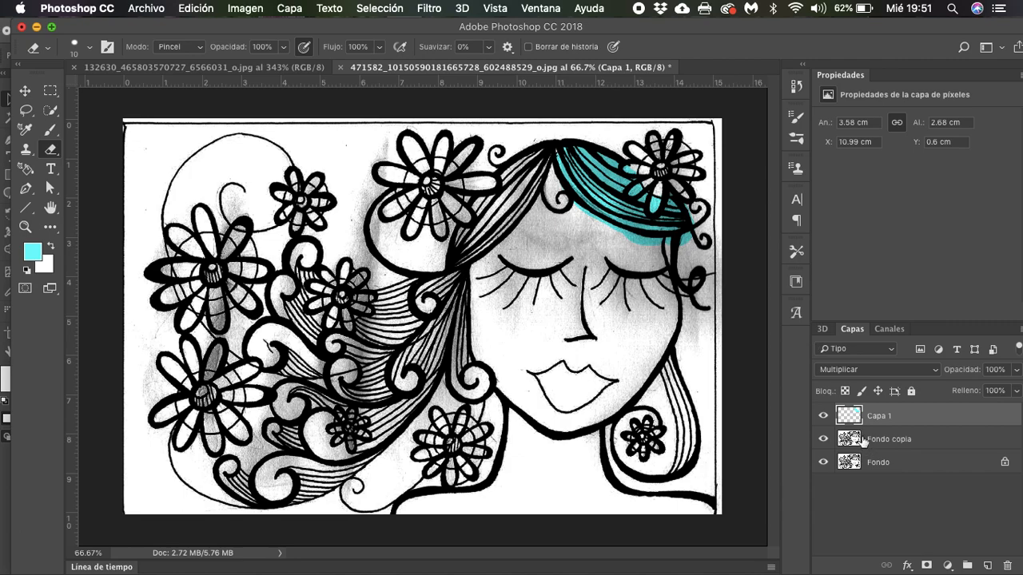
click(824, 441)
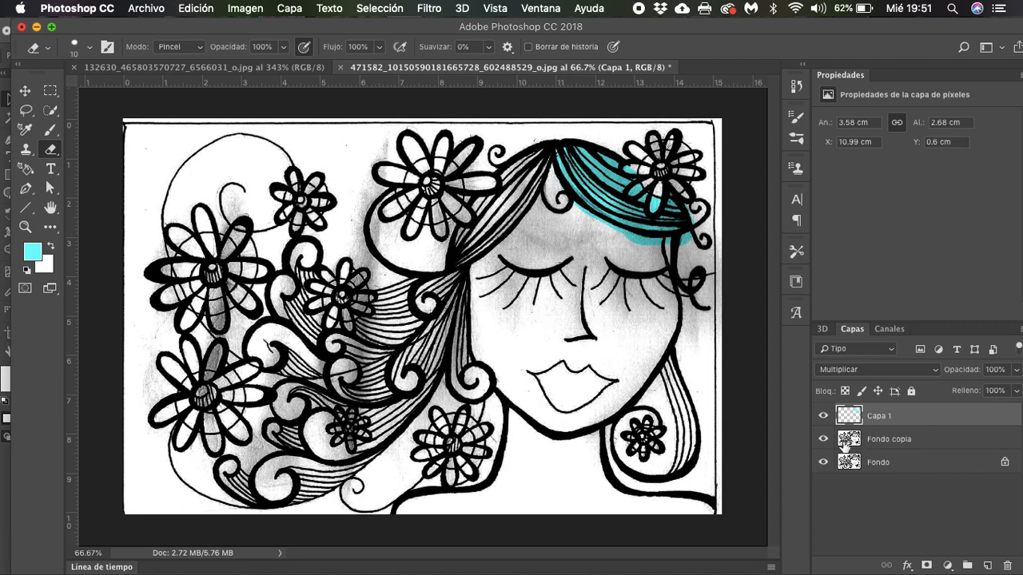
click(885, 443)
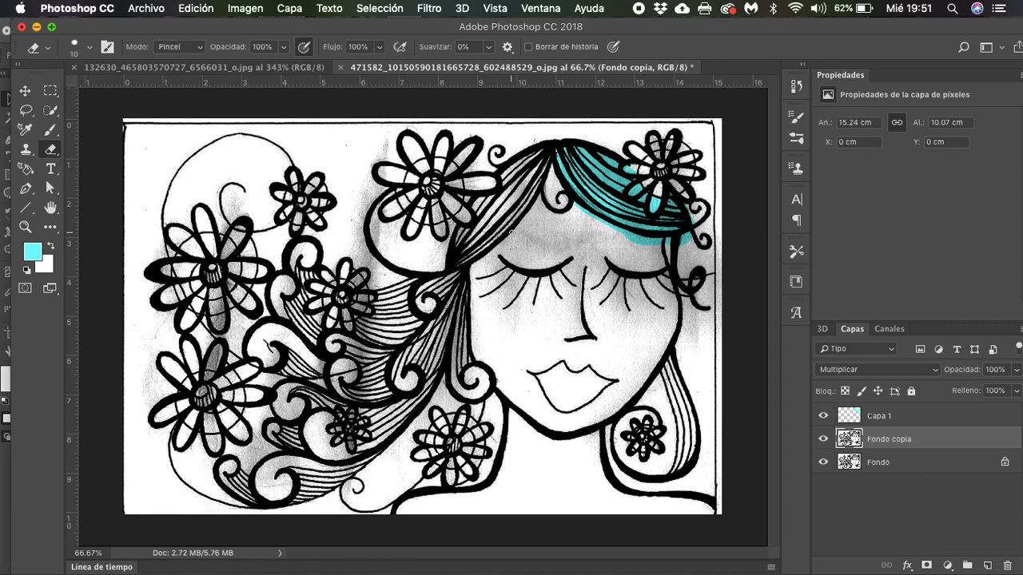
click(84, 55)
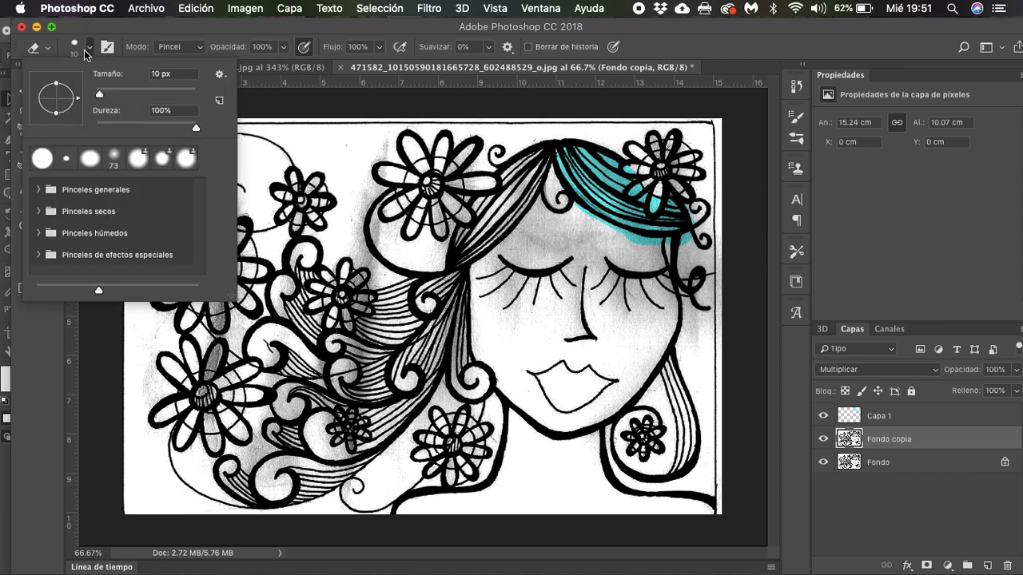
drag(99, 94, 156, 93)
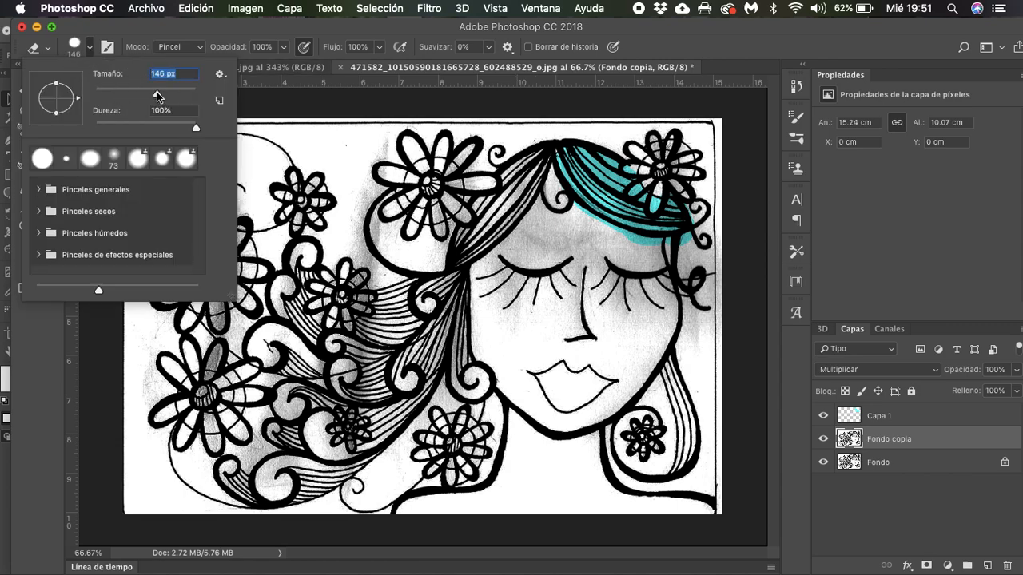
click(683, 431)
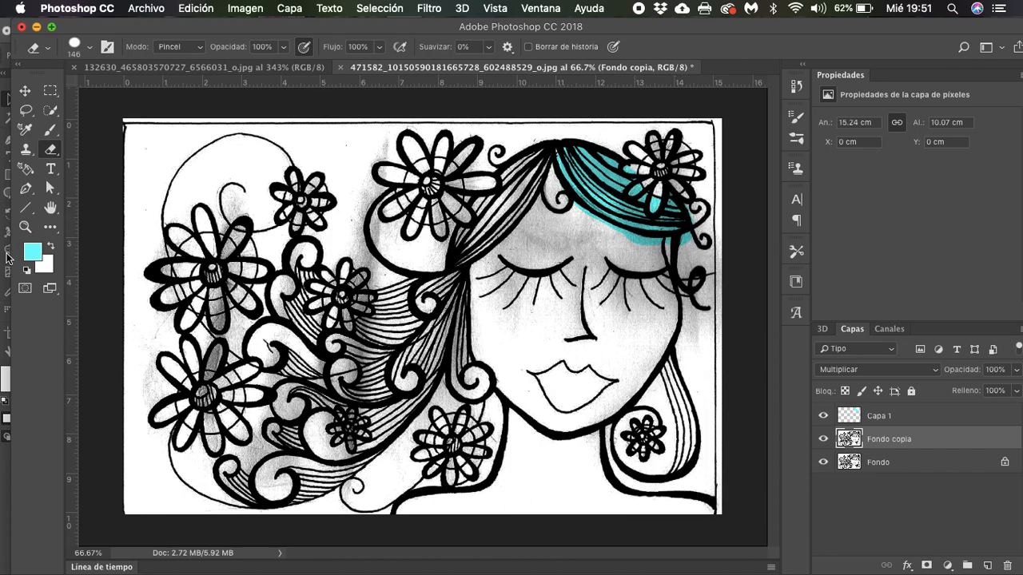
Step: Brush cyan #66ffff over the lower-right hair lock on "Fondo copia" and erase that area and the face with the Eraser
click(33, 252)
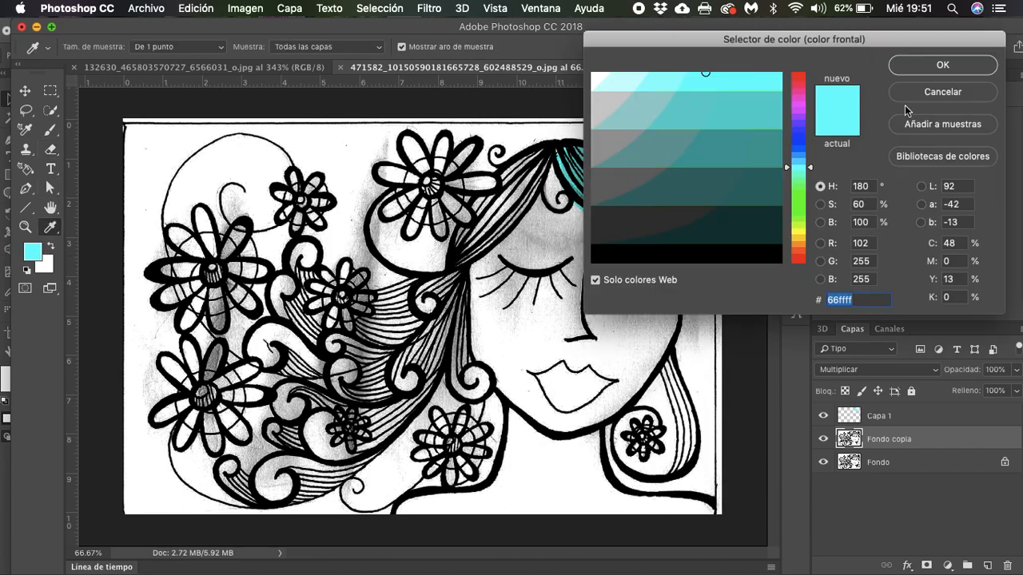
click(982, 67)
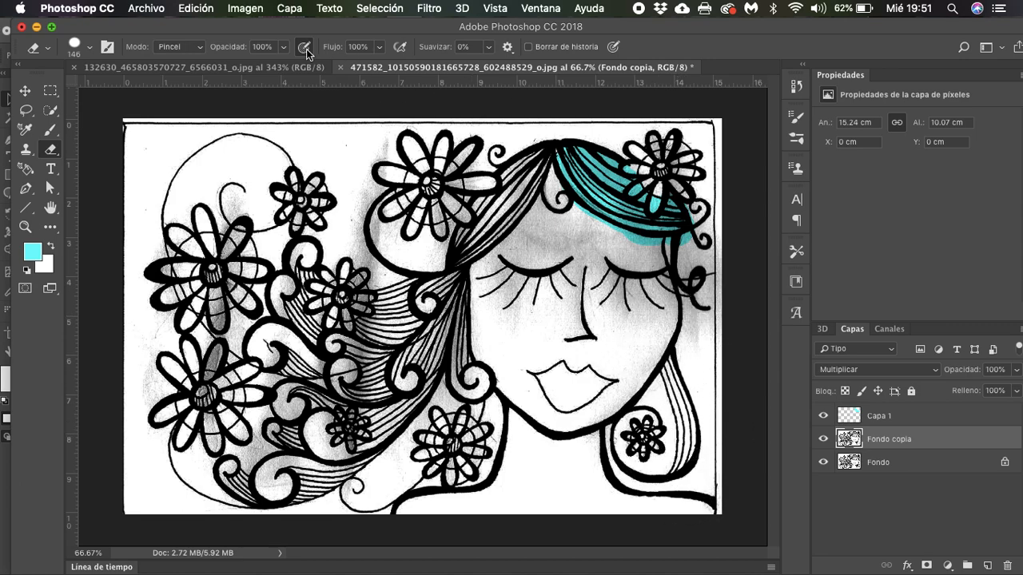
click(50, 133)
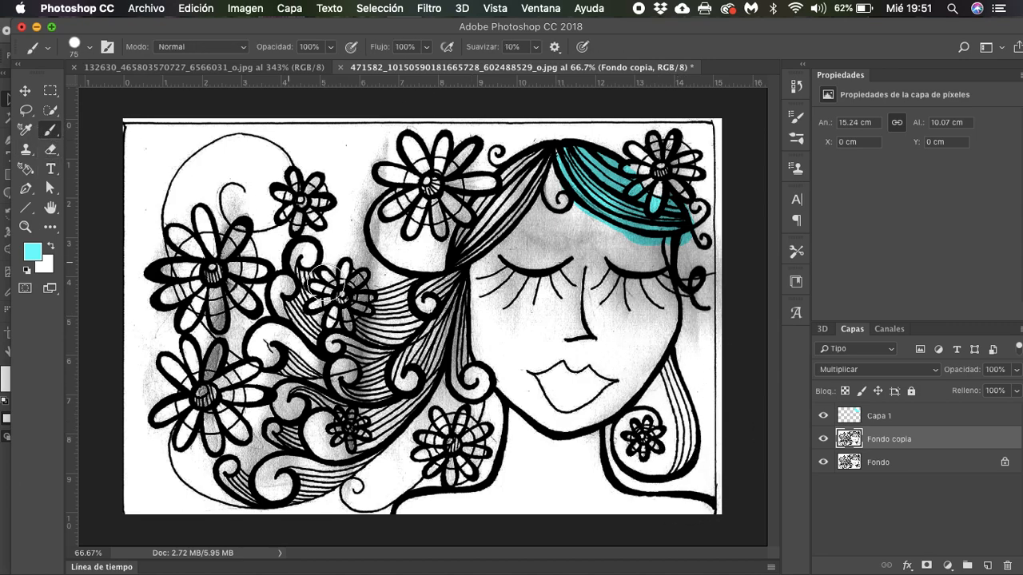
mouse_move(655, 409)
mouse_down()
mouse_move(681, 406)
mouse_move(701, 450)
mouse_move(669, 460)
mouse_move(681, 406)
mouse_move(670, 450)
mouse_up()
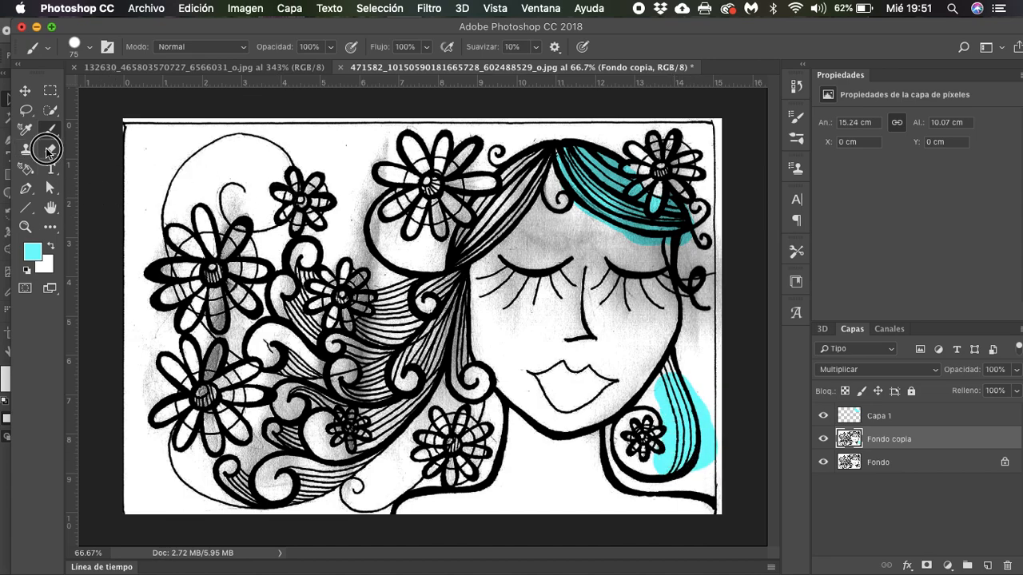
click(50, 150)
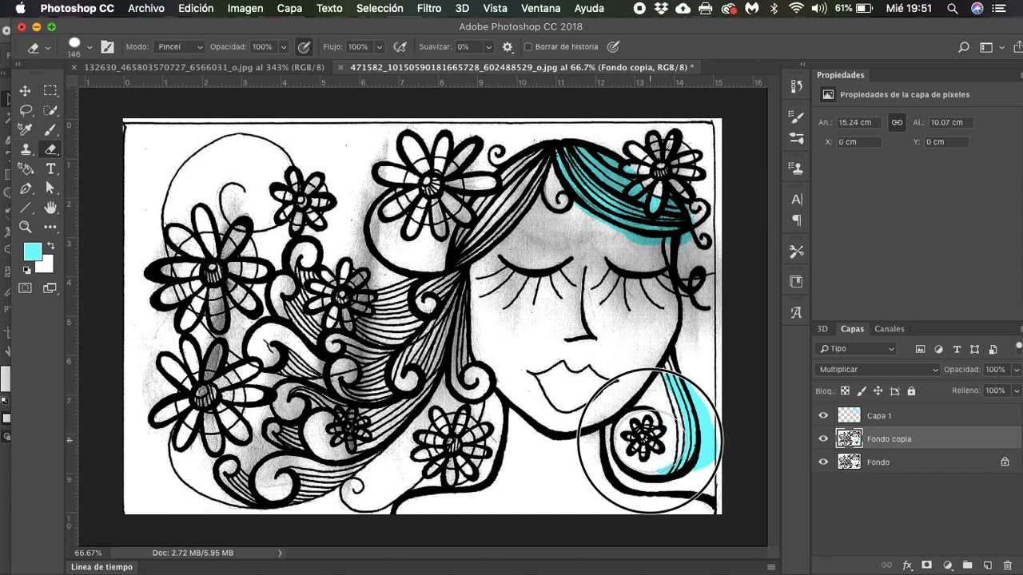
drag(678, 392, 674, 380)
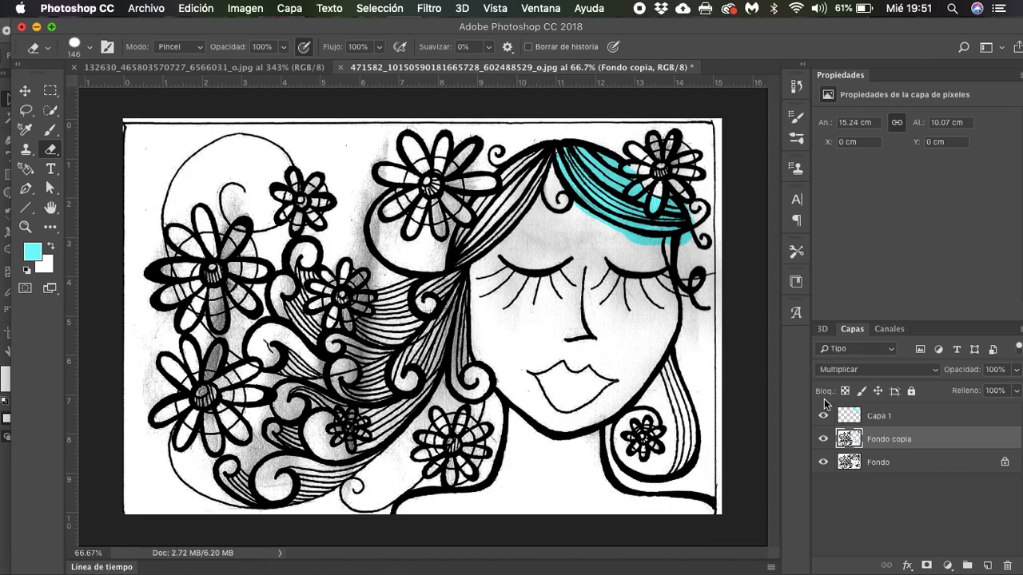
Step: Toggle the visibility of the "Fondo" and "Fondo copia" layers to compare them, leaving "Fondo" hidden
click(823, 461)
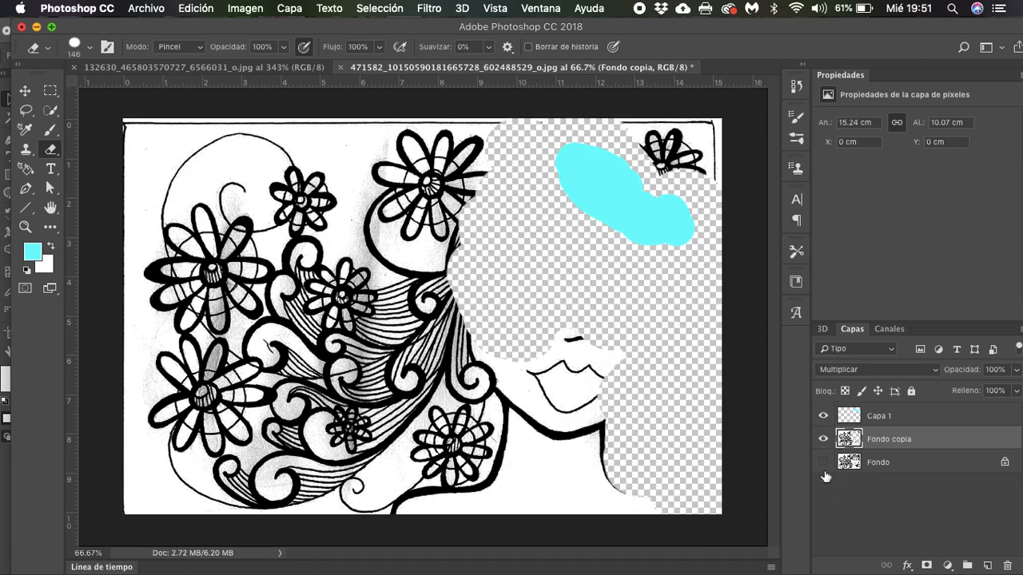
click(823, 438)
click(823, 438)
click(823, 462)
click(823, 462)
click(823, 462)
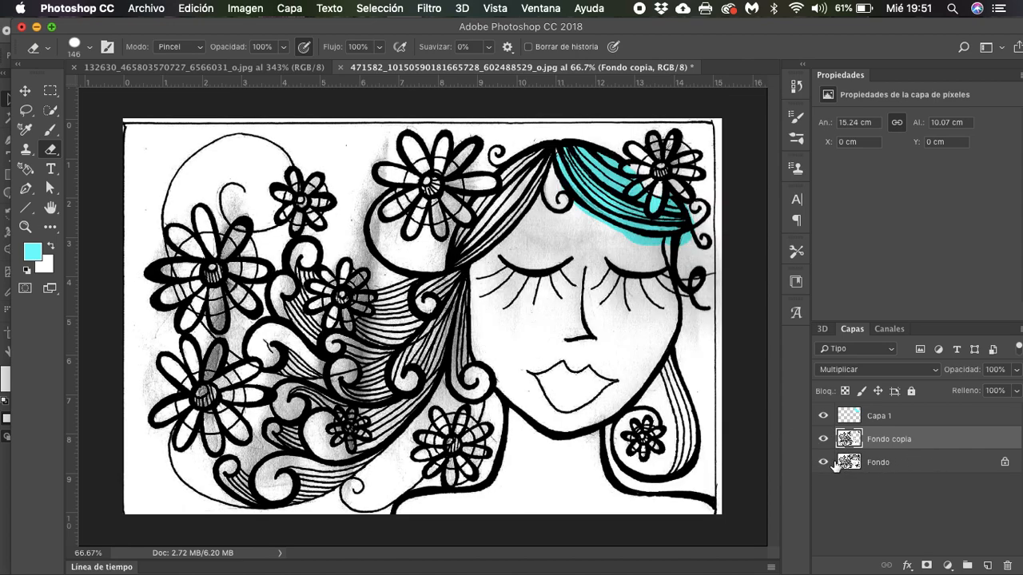
click(823, 462)
click(823, 438)
click(823, 438)
click(823, 462)
click(823, 462)
Step: Undo the eraser and brush strokes on "Fondo copia" to restore the lower-right hair lock and the face
key(super+z)
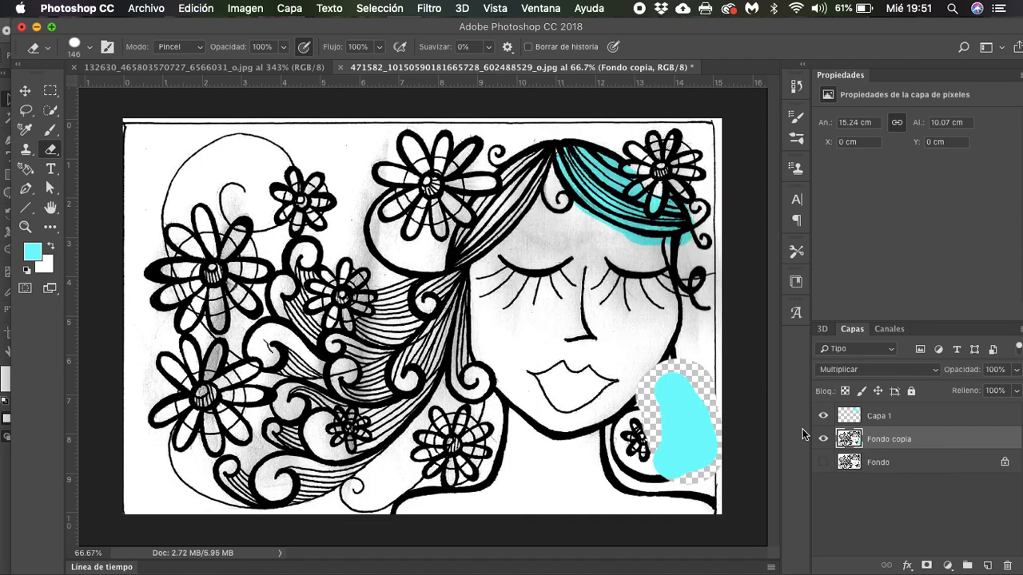
mouse_move(676, 395)
mouse_down()
mouse_move(660, 447)
mouse_move(652, 430)
mouse_up()
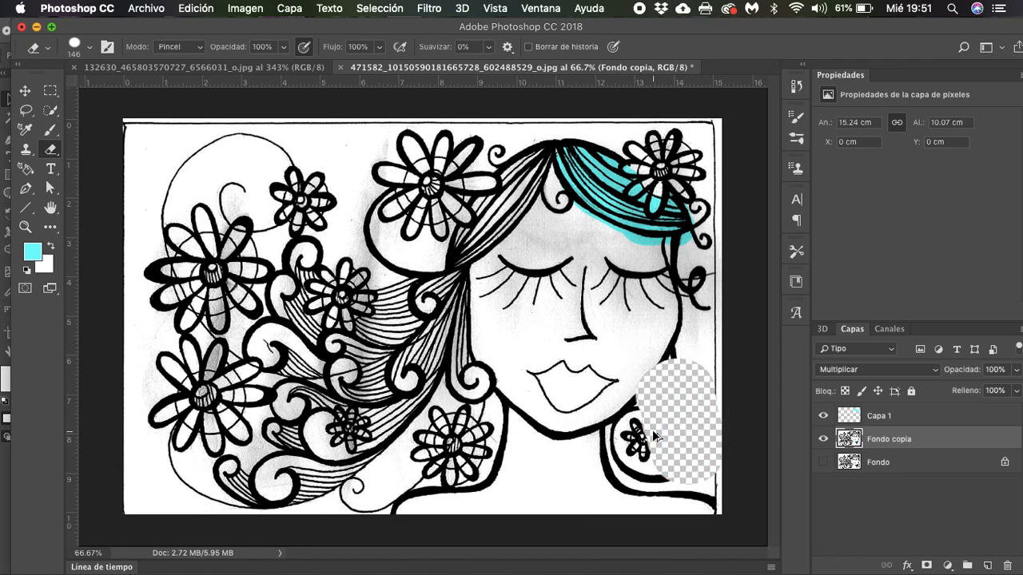
key(super+z)
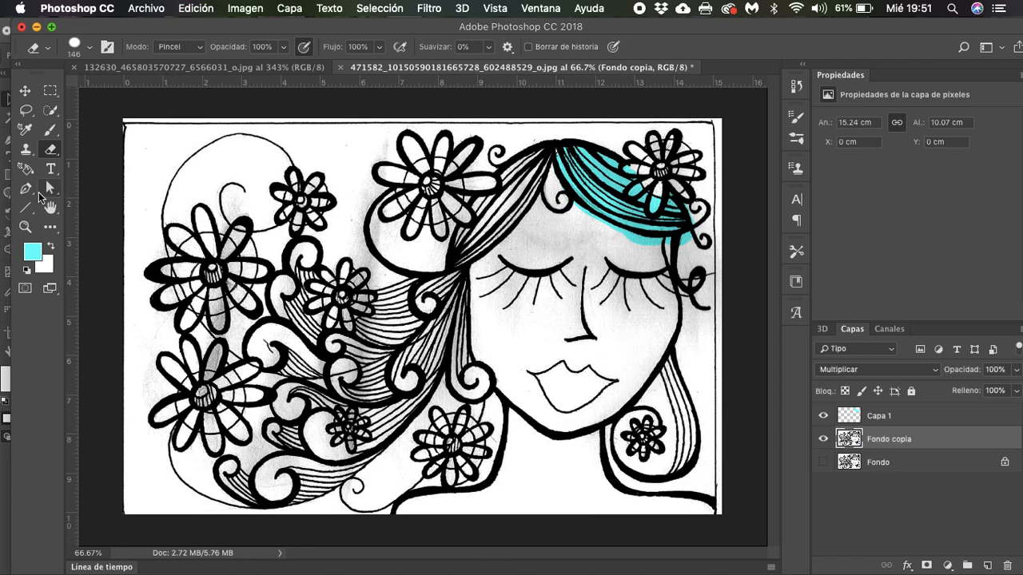
Step: Try brushing cyan directly over the lower-right hair lock on "Fondo copia" with different blend mode settings, and undo the strokes
click(50, 132)
mouse_move(667, 446)
mouse_down()
mouse_move(676, 467)
mouse_move(668, 402)
mouse_up()
key(super+z)
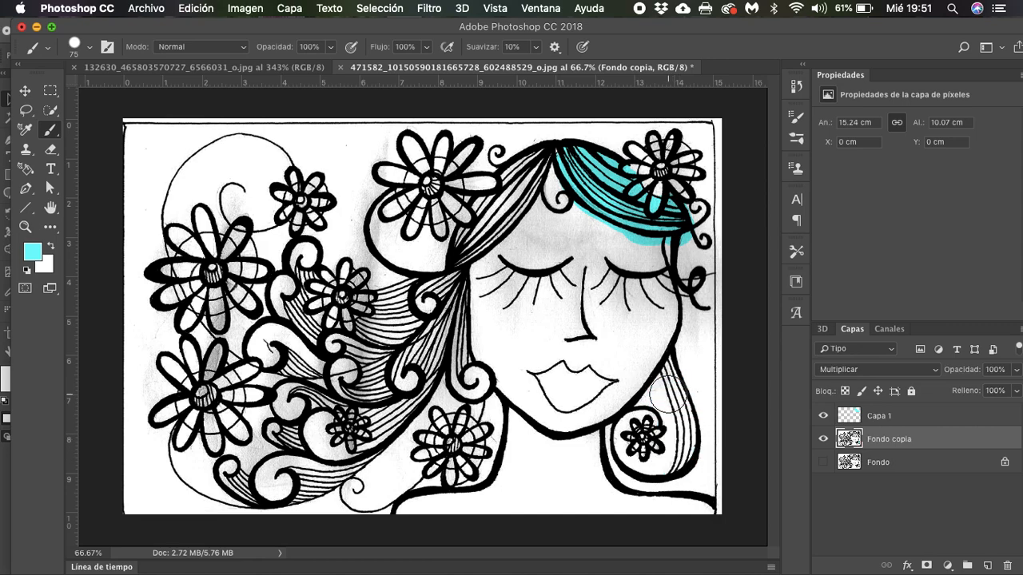
click(831, 368)
click(837, 370)
mouse_move(677, 383)
mouse_down()
mouse_move(673, 466)
mouse_move(681, 409)
mouse_move(668, 357)
mouse_up()
key(super+z)
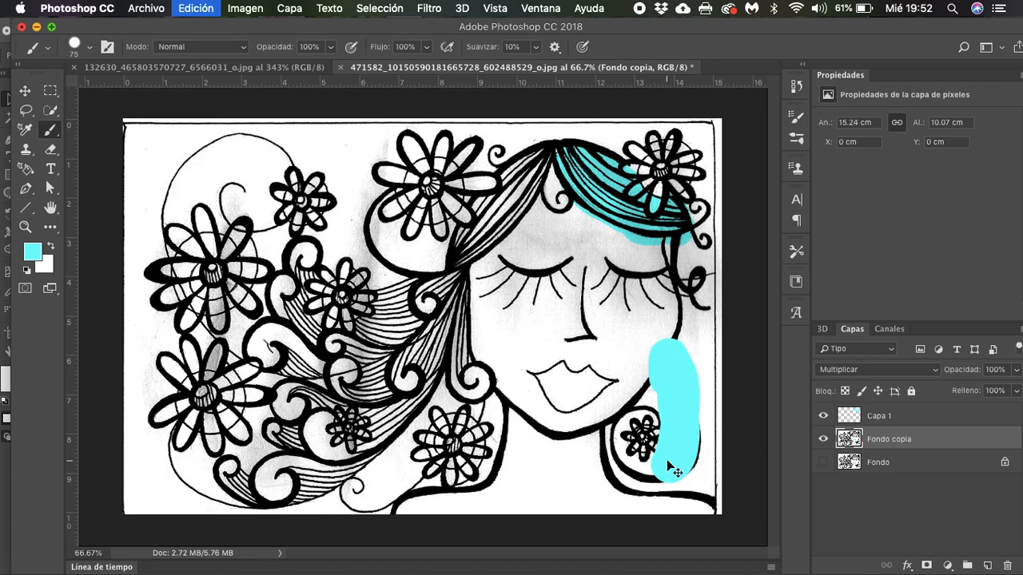
Step: Fill the strands of the lower-right hair lock on "Fondo copia" with cyan using the Paint Bucket tool
scroll(703, 397, up, 2)
scroll(704, 397, up, 3)
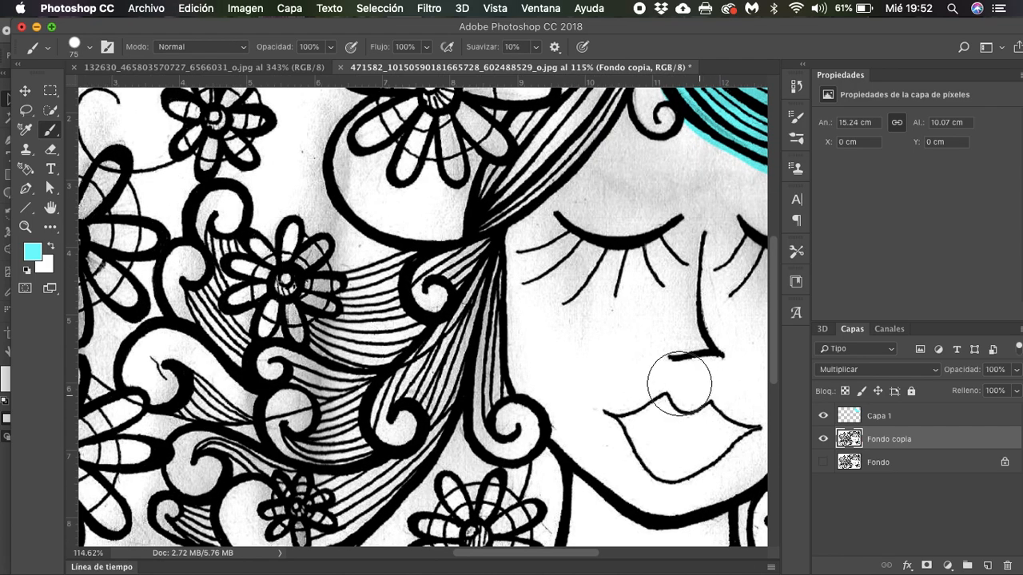
click(47, 228)
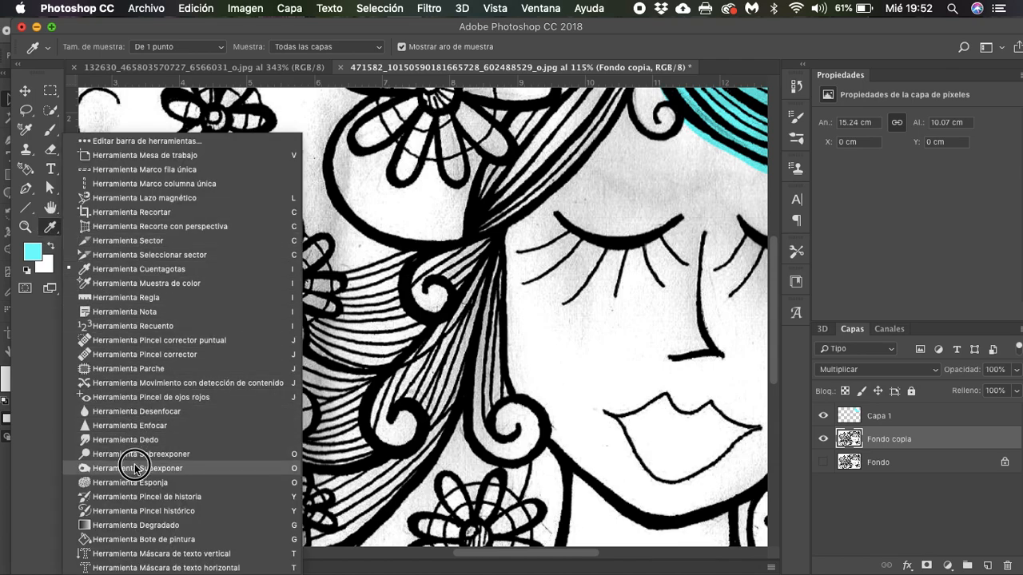
click(143, 540)
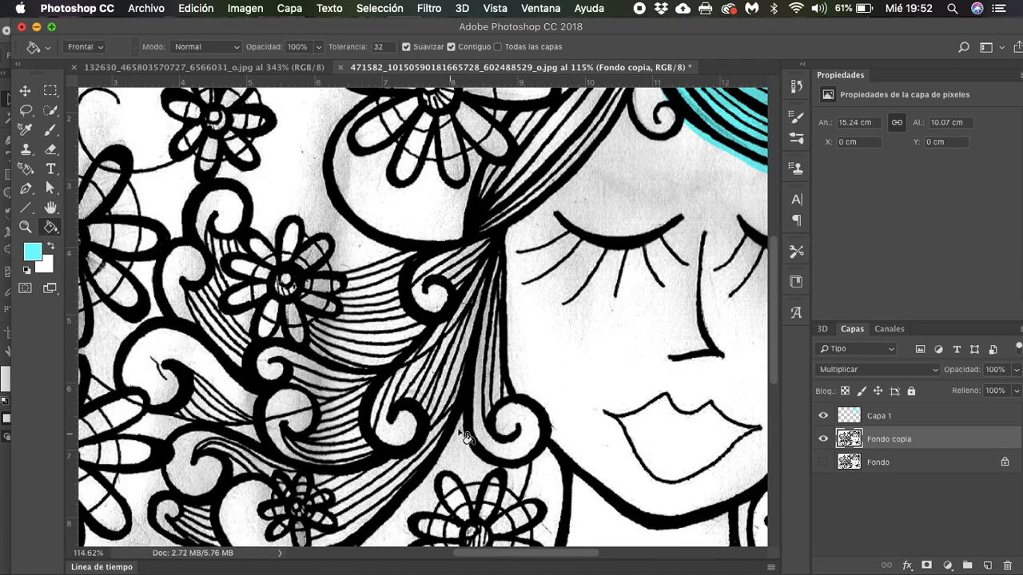
scroll(467, 438, right, 10)
click(416, 457)
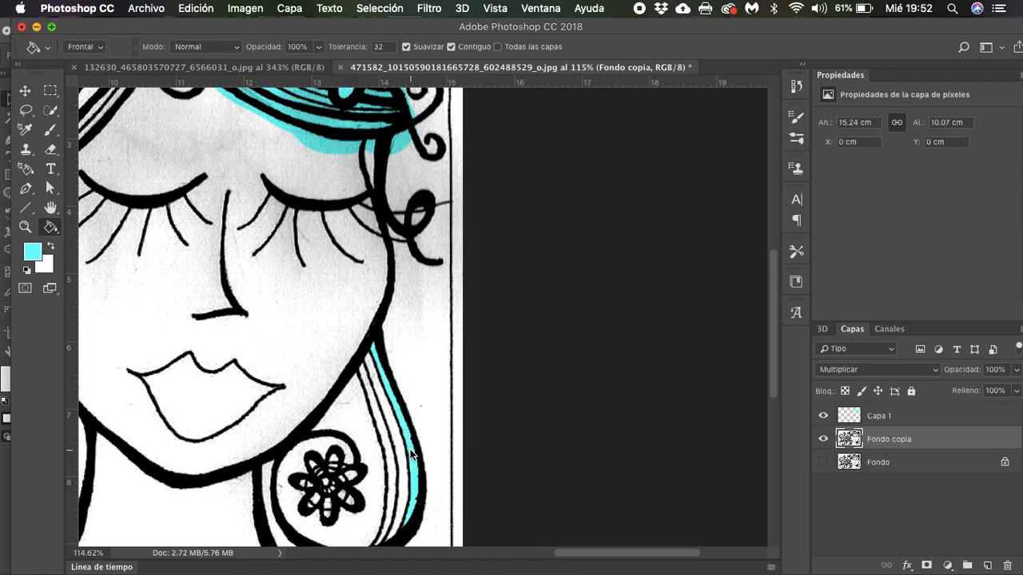
click(401, 462)
click(394, 473)
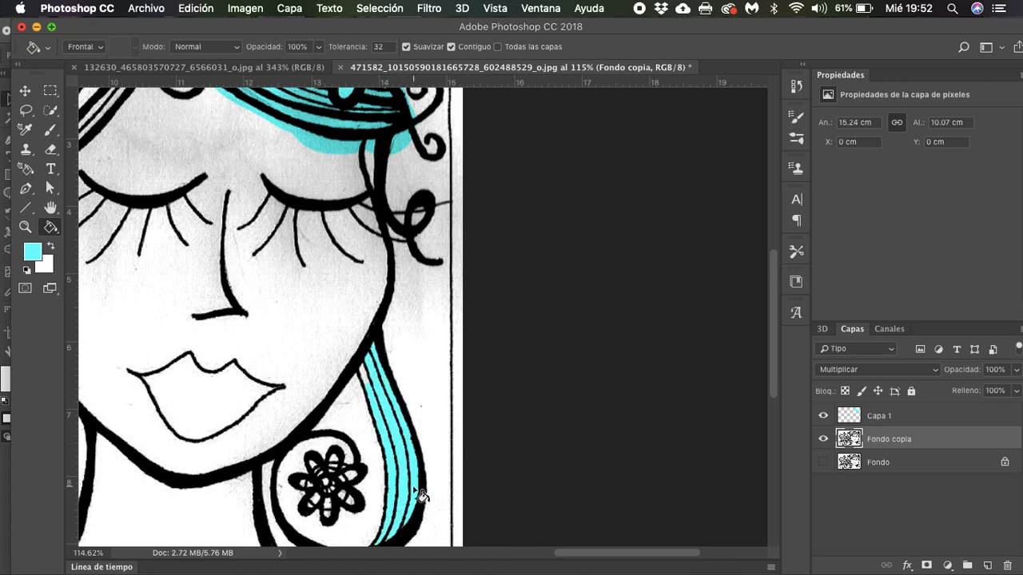
scroll(418, 490, down, 5)
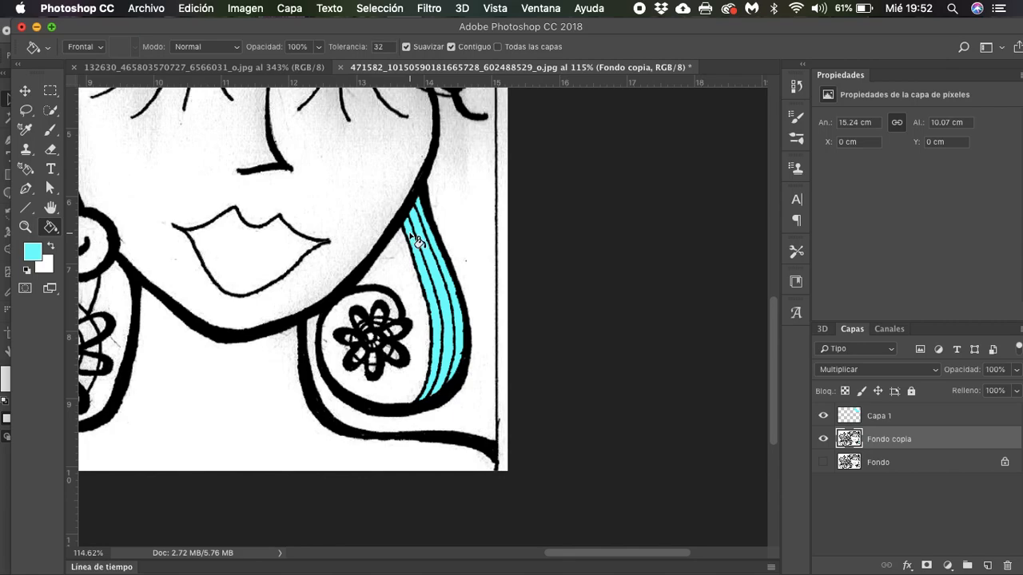
scroll(461, 410, up, 5)
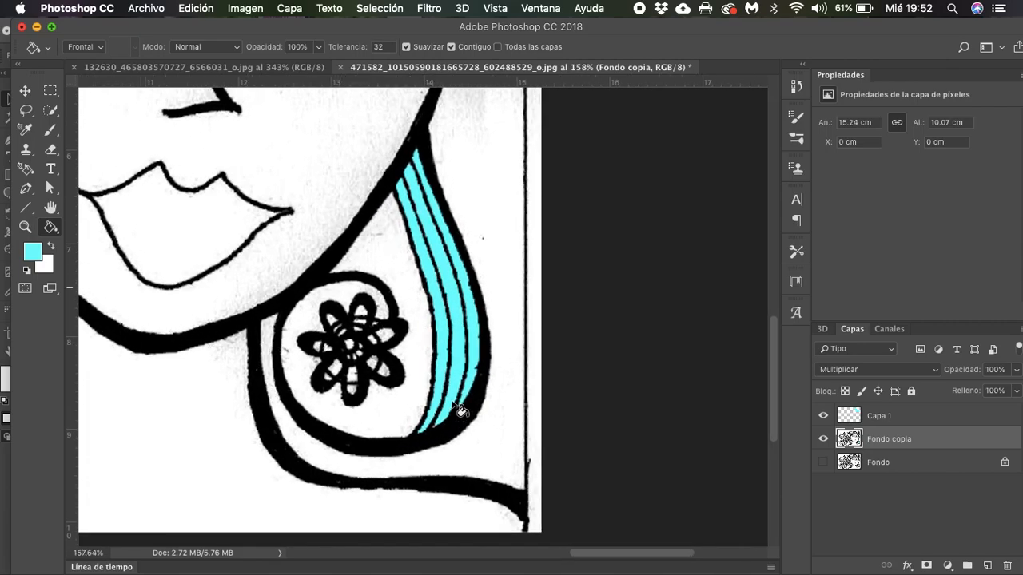
scroll(461, 410, down, 5)
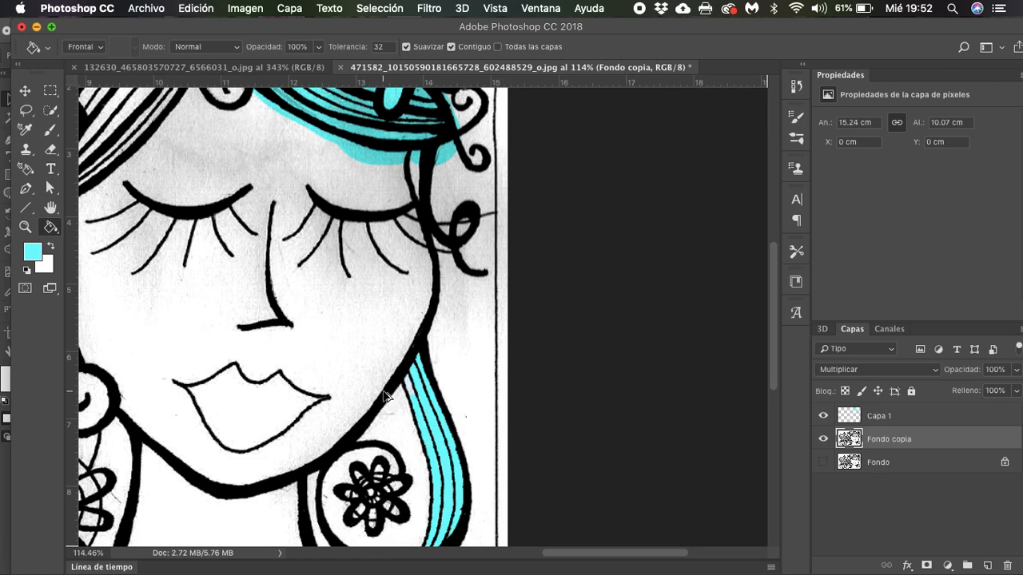
Step: Undo the cyan bucket fills in the lower-right hair lock on "Fondo copia" and make "Capa 1" the active layer
key(super+alt+z)
key(super+alt+z)
key(super+alt+z)
click(895, 414)
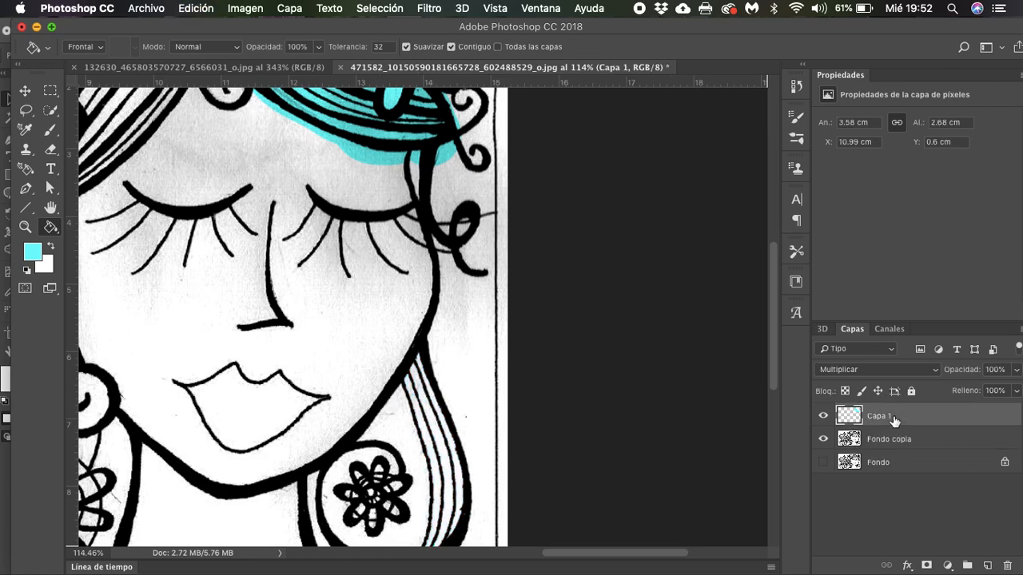
Step: Try filling the lower-right hair lock with cyan on "Capa 1" using the Paint Bucket, and undo the fill
click(440, 445)
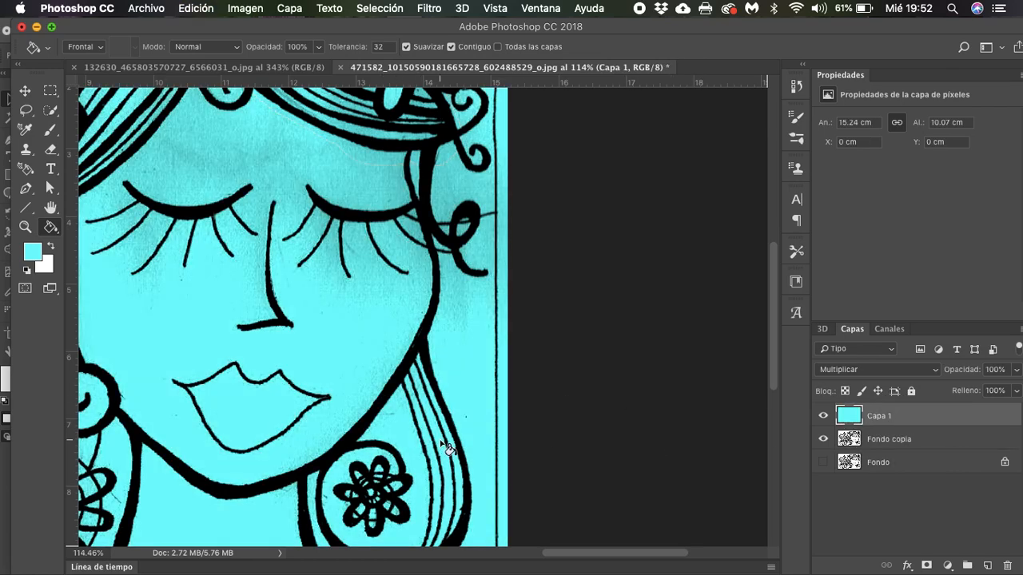
key(super+z)
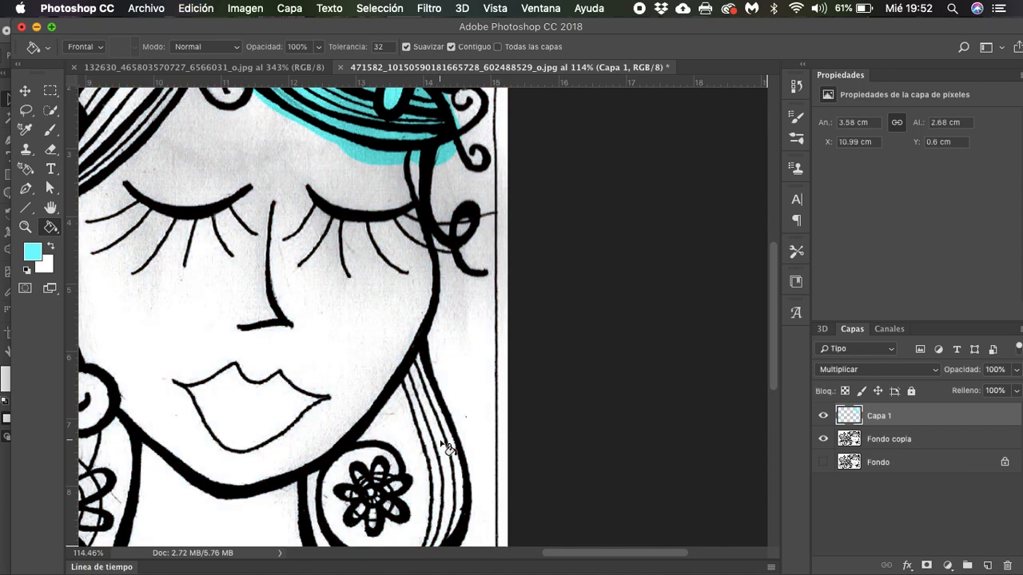
Step: Paint cyan over the lower-right hair lock on "Capa 1" with the Brush tool, keeping the layer in Multiply blend mode
click(49, 131)
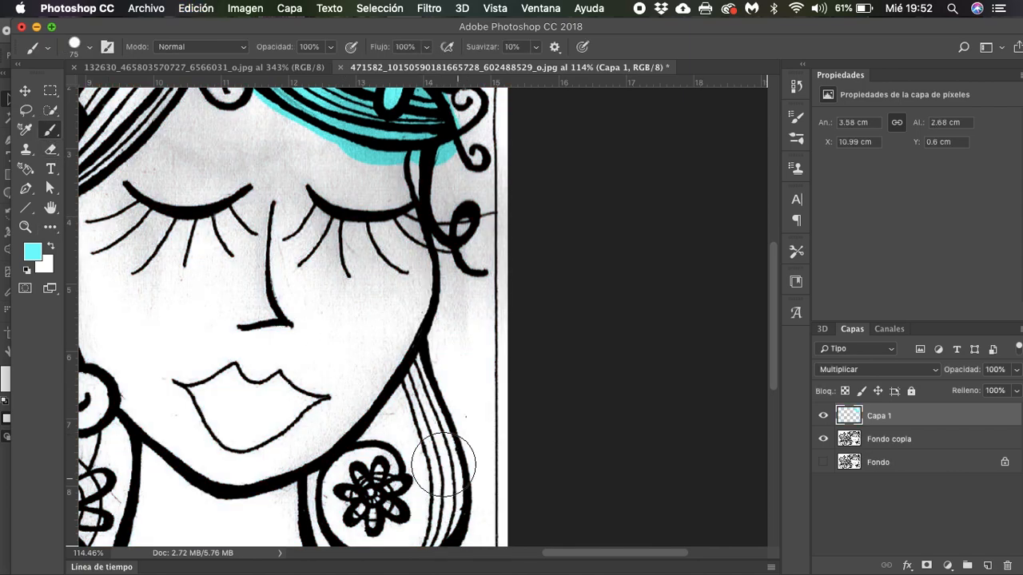
click(831, 370)
click(834, 374)
mouse_move(438, 424)
mouse_down()
mouse_move(439, 479)
mouse_move(430, 529)
mouse_move(433, 374)
mouse_move(446, 439)
mouse_move(409, 468)
mouse_up()
Step: Erase the excess cyan spilling outside both edges of the lower-right hair lock on "Capa 1"
click(50, 148)
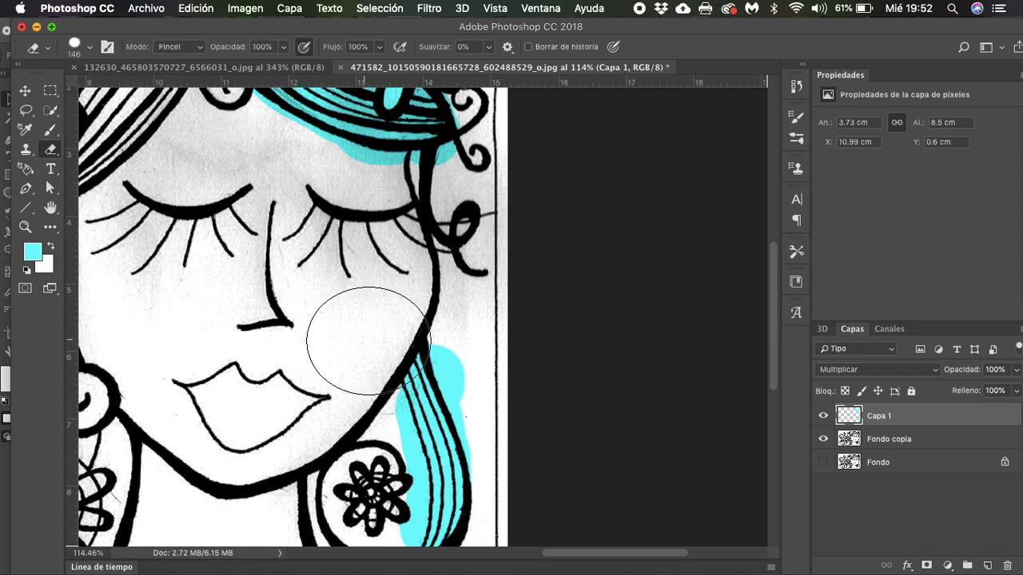
drag(493, 348, 507, 416)
key(super+z)
drag(344, 410, 368, 513)
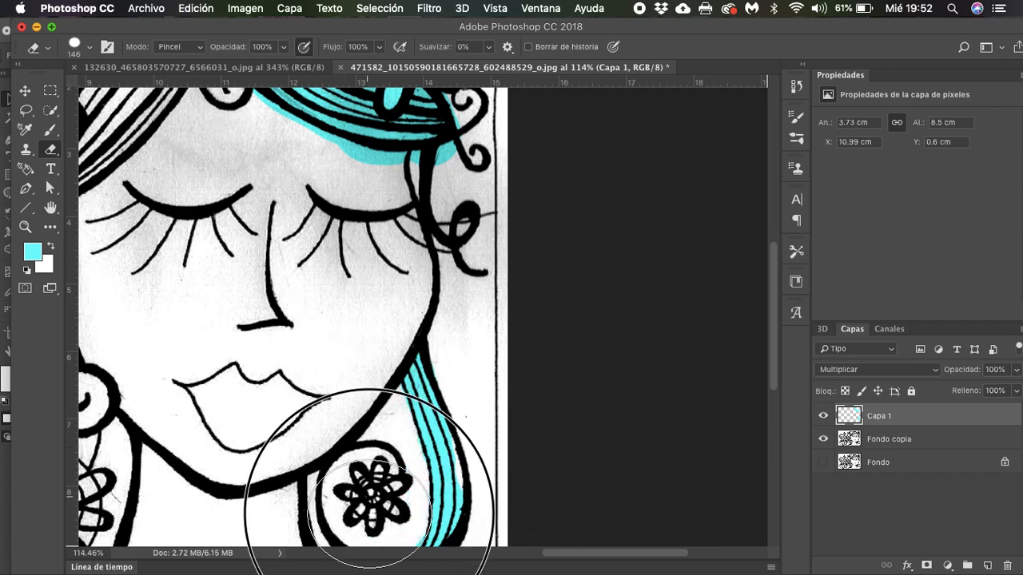
Step: Rename the layer "Capa 1" as "pelo"
scroll(367, 515, down, 5)
click(364, 398)
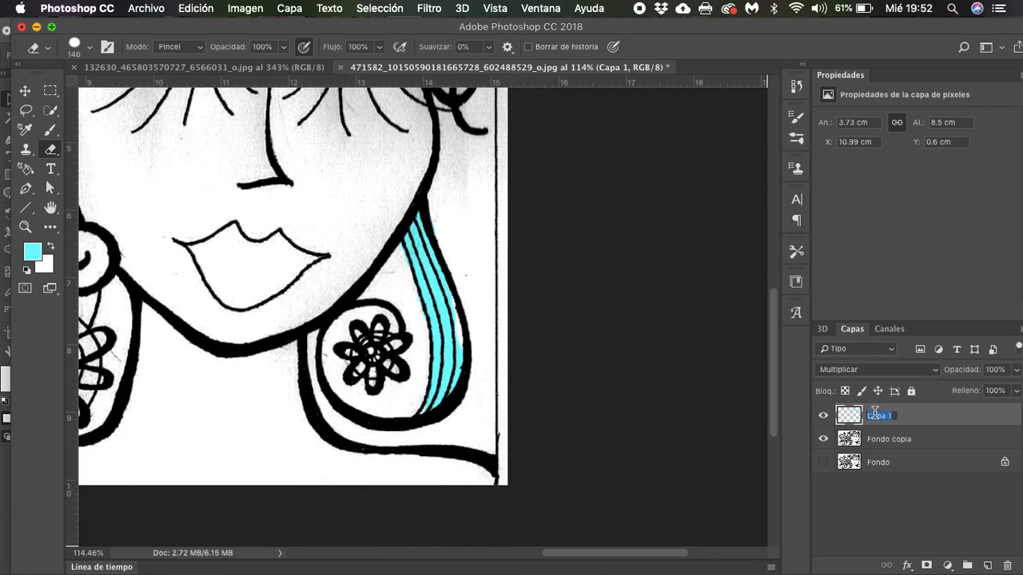
key(Return)
Step: Paint cyan over the left fringe of the hair on the "pelo" layer with the Brush tool
scroll(320, 365, up, 5)
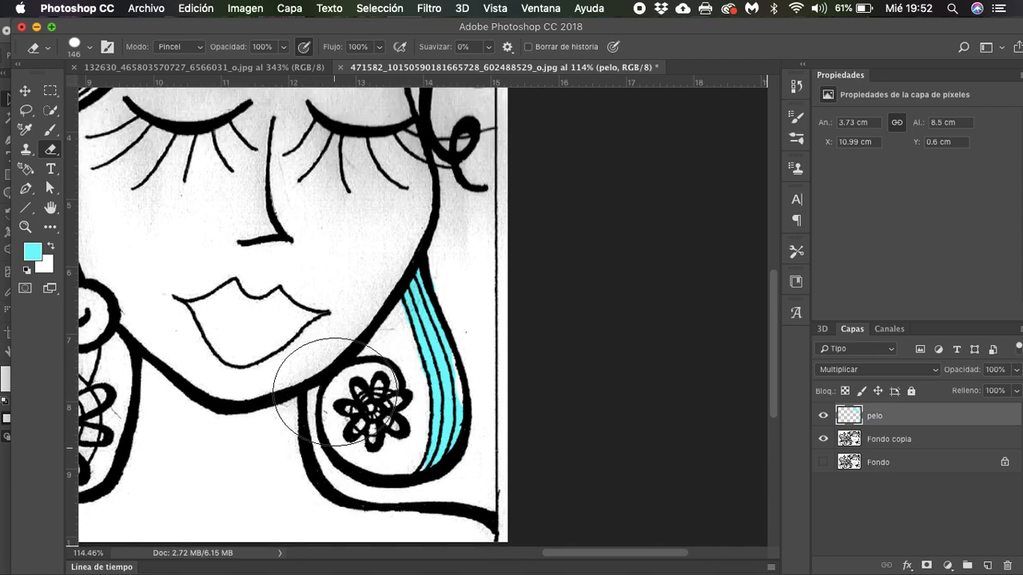
click(26, 170)
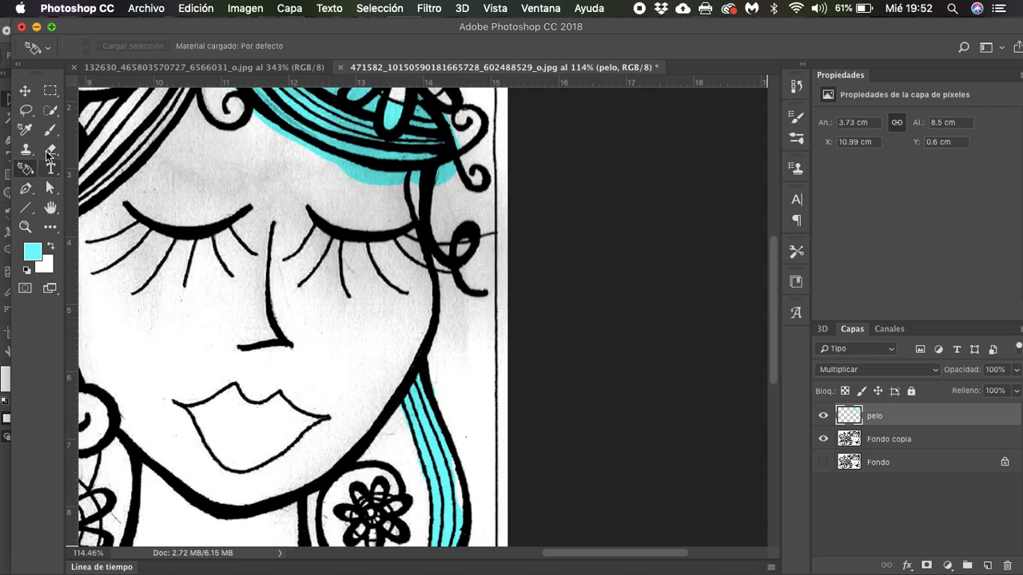
click(50, 150)
scroll(208, 192, up, 3)
scroll(208, 192, left, 2)
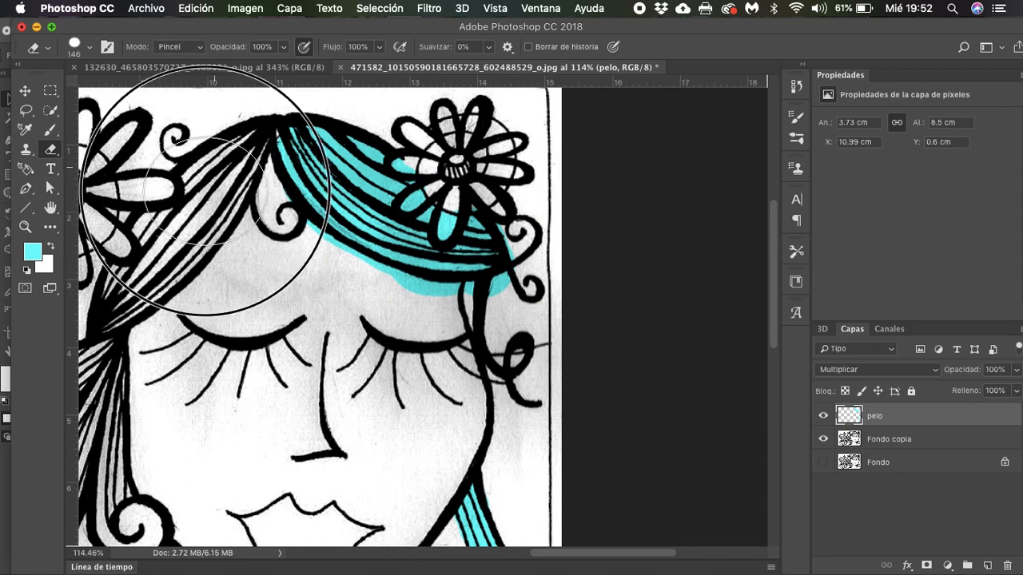
click(51, 128)
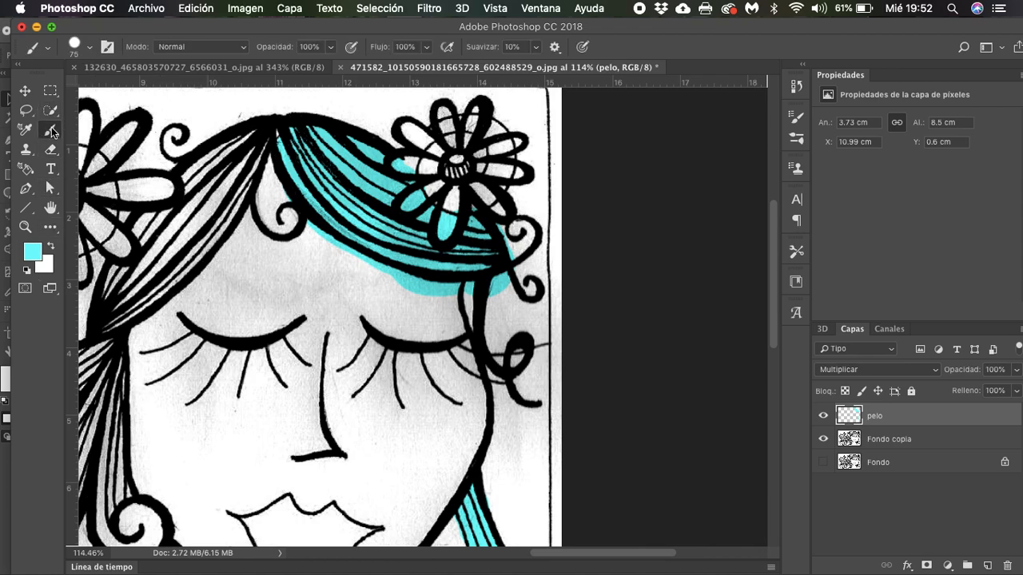
mouse_move(230, 146)
mouse_down()
mouse_move(124, 287)
mouse_move(200, 240)
mouse_up()
Step: Paint cyan over the flowing waves and curls of hair to the left of the face on the "pelo" layer
scroll(264, 192, left, 10)
scroll(263, 192, down, 5)
mouse_move(400, 192)
mouse_down()
mouse_move(509, 156)
mouse_move(520, 165)
mouse_move(520, 306)
mouse_move(519, 281)
mouse_move(407, 341)
mouse_move(426, 235)
mouse_move(450, 251)
mouse_move(373, 314)
mouse_move(358, 289)
mouse_move(345, 299)
mouse_move(267, 234)
mouse_move(245, 193)
mouse_move(243, 170)
mouse_move(278, 89)
mouse_up()
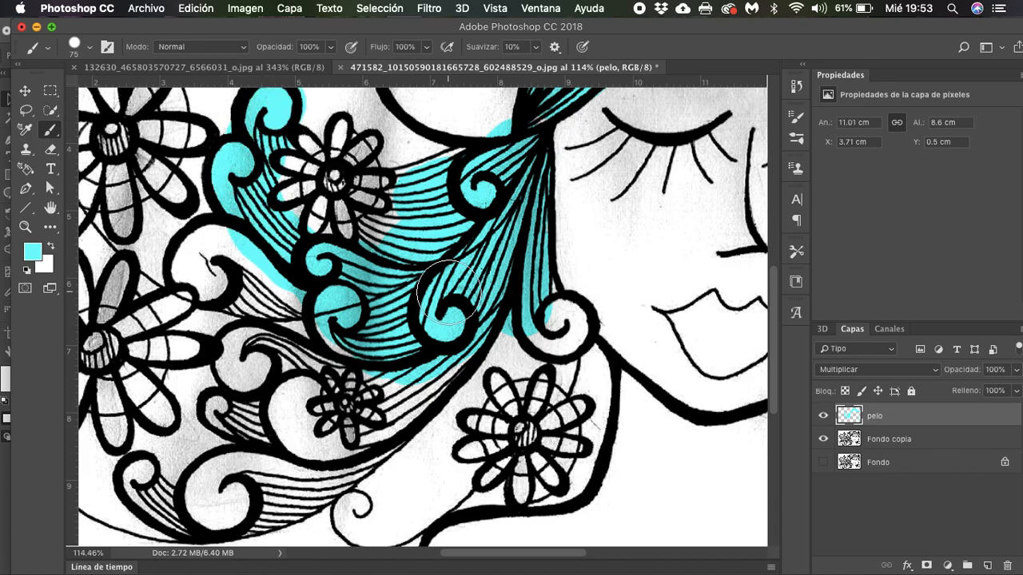
mouse_move(391, 234)
mouse_down()
mouse_move(411, 240)
mouse_move(412, 209)
mouse_move(463, 174)
mouse_up()
mouse_move(293, 329)
mouse_down()
mouse_move(374, 371)
mouse_move(437, 376)
mouse_move(461, 357)
mouse_move(342, 472)
mouse_move(257, 474)
mouse_move(246, 503)
mouse_move(173, 481)
mouse_move(153, 469)
mouse_move(223, 429)
mouse_move(244, 365)
mouse_move(276, 357)
mouse_move(282, 441)
mouse_move(304, 459)
mouse_move(275, 308)
mouse_move(214, 252)
mouse_move(207, 286)
mouse_move(264, 324)
mouse_move(207, 415)
mouse_move(135, 488)
mouse_up()
Step: Brush cyan over the area below the hair waves and inside the large circle at the drawing's upper left on "pelo"
scroll(133, 489, left, 5)
scroll(134, 491, down, 5)
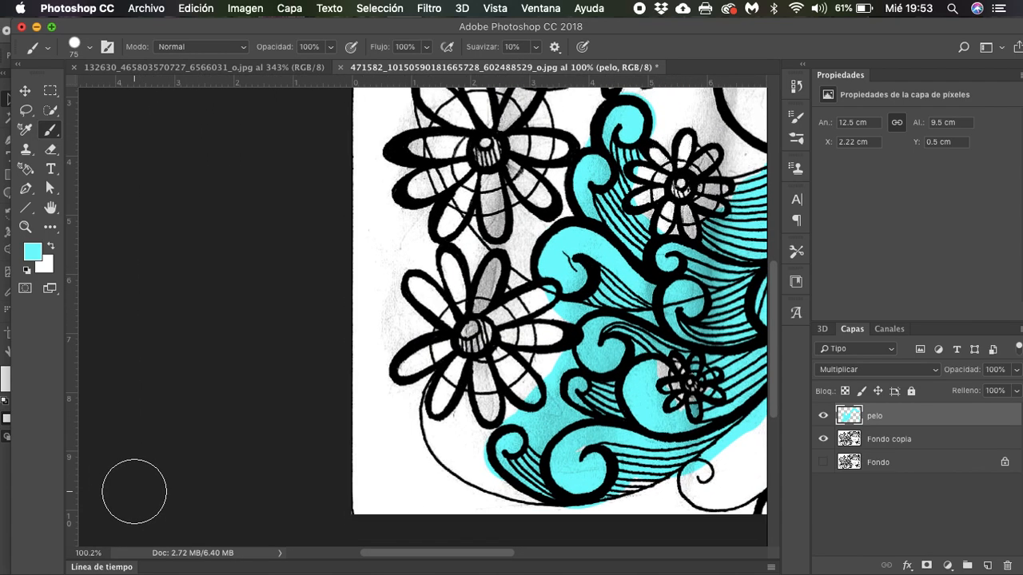
mouse_move(202, 461)
mouse_down()
mouse_move(240, 499)
mouse_move(213, 499)
mouse_move(339, 472)
mouse_move(282, 446)
mouse_move(369, 509)
mouse_move(245, 516)
mouse_up()
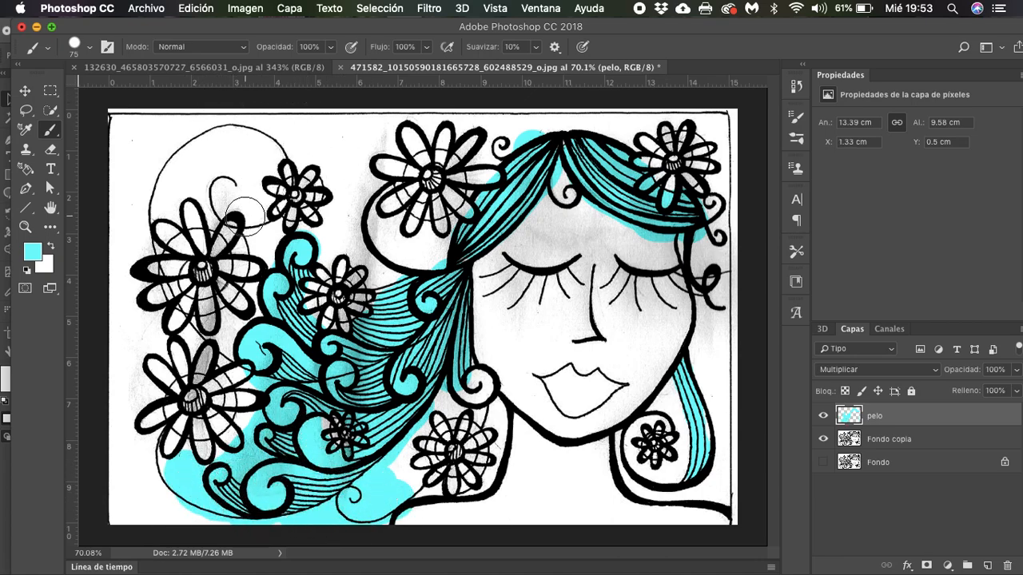
mouse_move(219, 185)
mouse_down()
mouse_move(248, 168)
mouse_move(198, 164)
mouse_move(234, 141)
mouse_move(262, 155)
mouse_move(266, 181)
mouse_move(227, 200)
mouse_move(269, 222)
mouse_move(187, 172)
mouse_move(171, 214)
mouse_up()
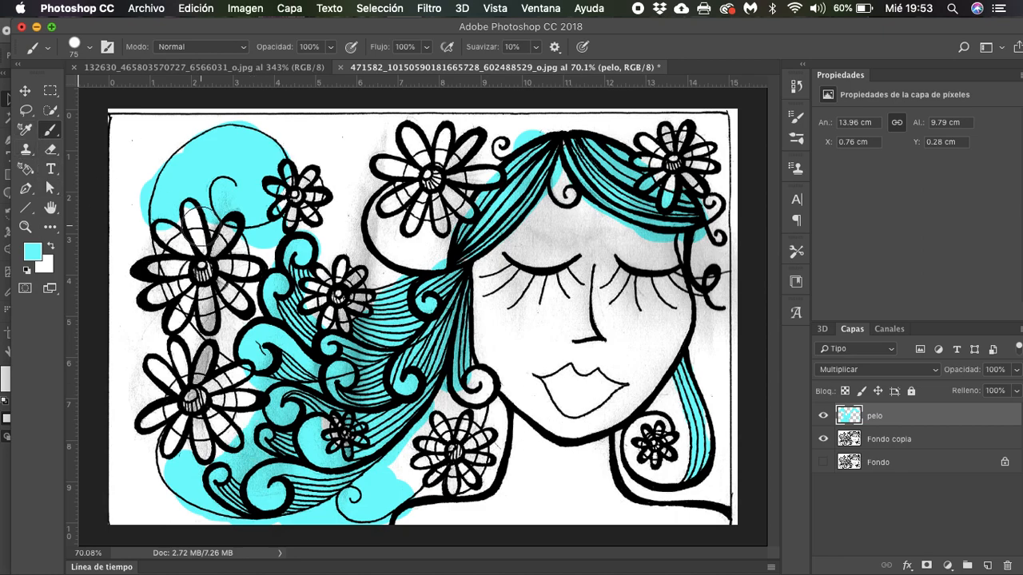
Step: Fill the lips with pink on the "Fondo copia" layer using the Paint Bucket tool
click(925, 438)
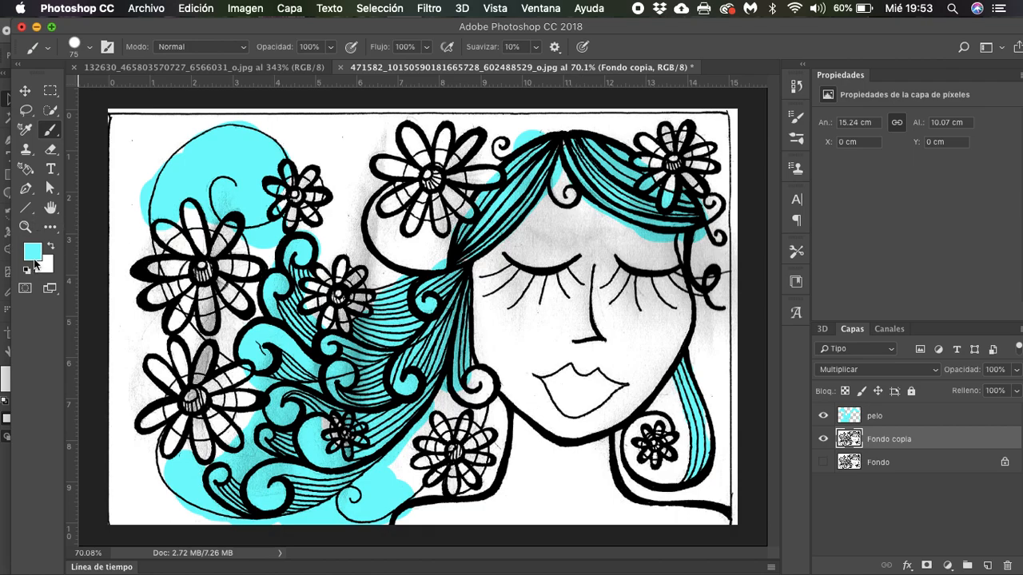
click(50, 227)
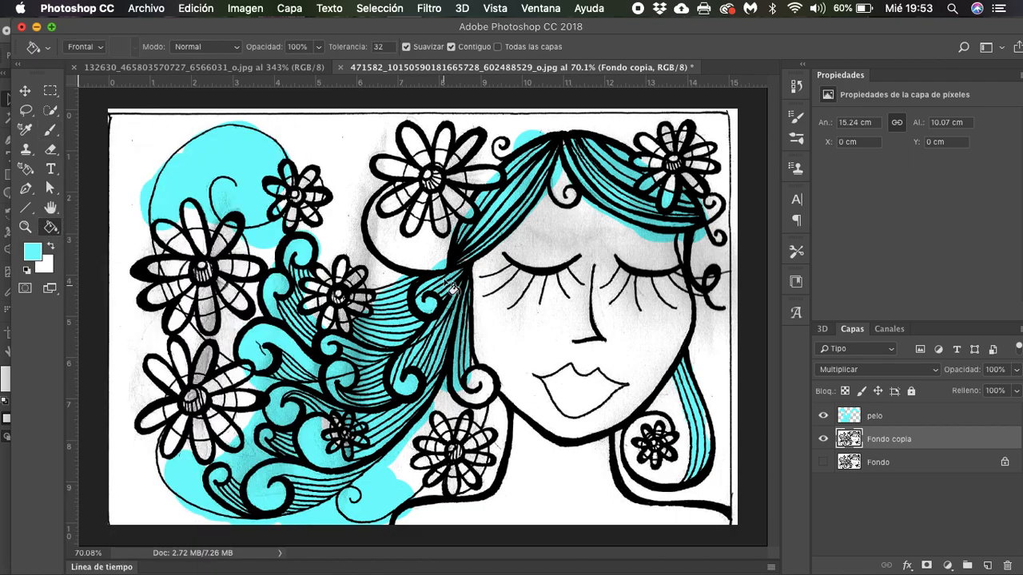
click(33, 254)
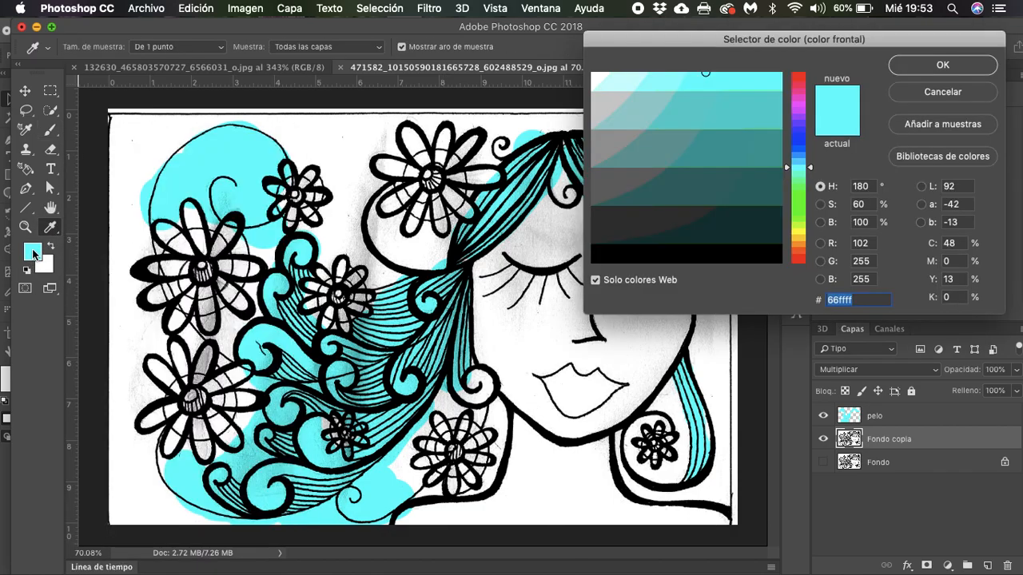
click(806, 92)
click(943, 64)
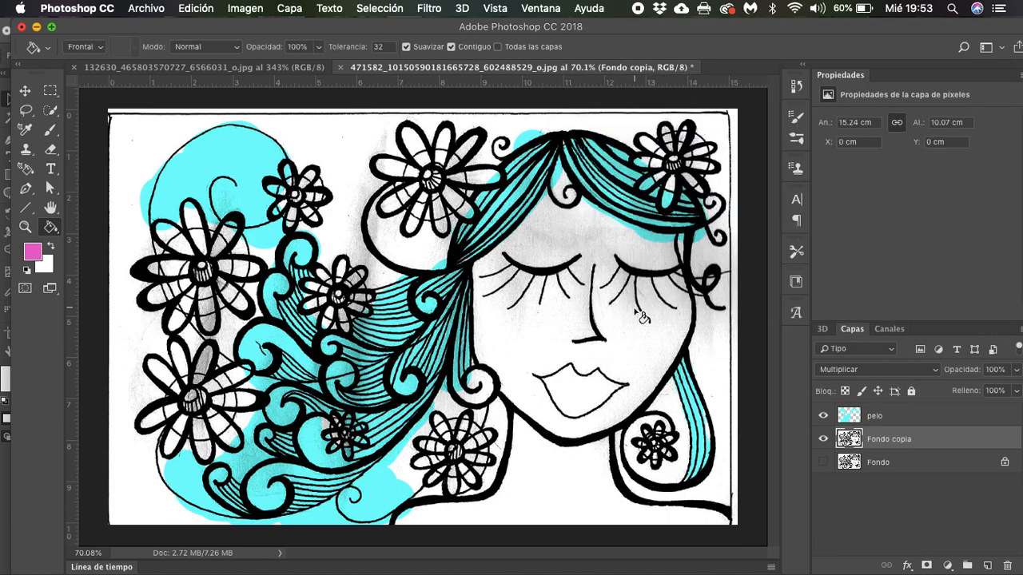
click(563, 392)
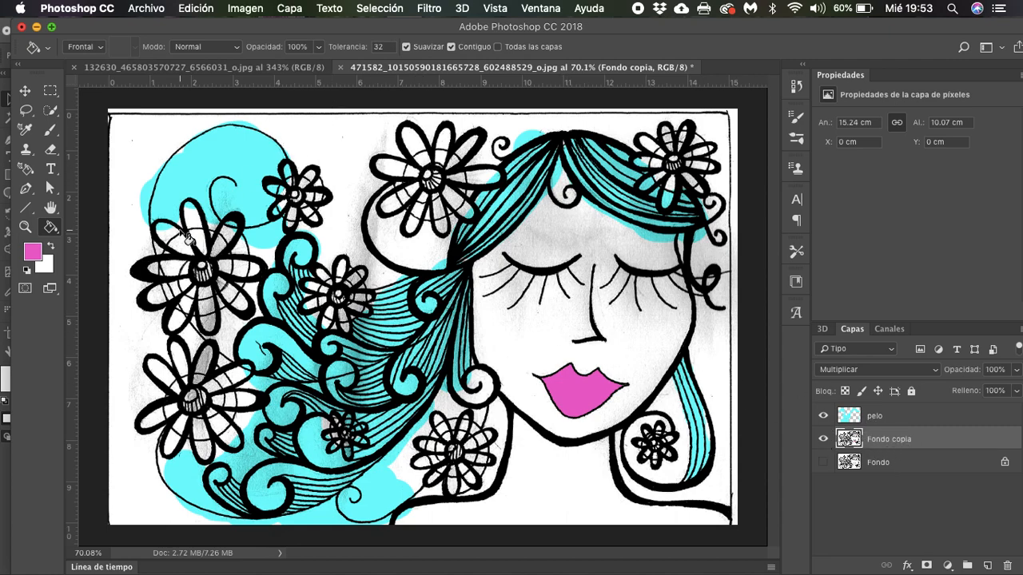
Step: Set the foreground colour to ffcc66 and fill the outer parts of two left petals of the large flower above the fringe
click(32, 251)
mouse_move(803, 192)
mouse_down()
mouse_move(796, 247)
mouse_move(804, 237)
mouse_up()
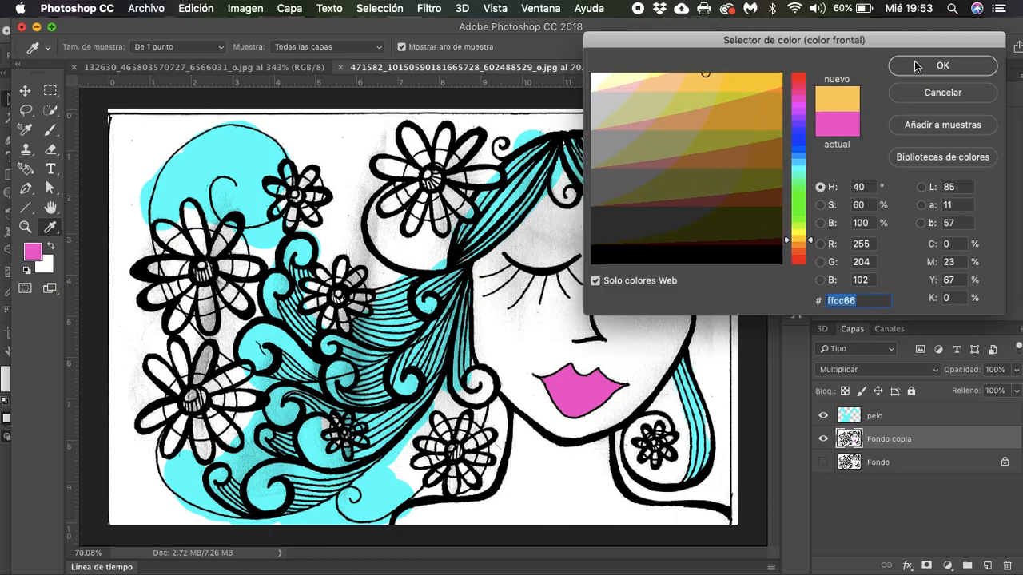
click(942, 65)
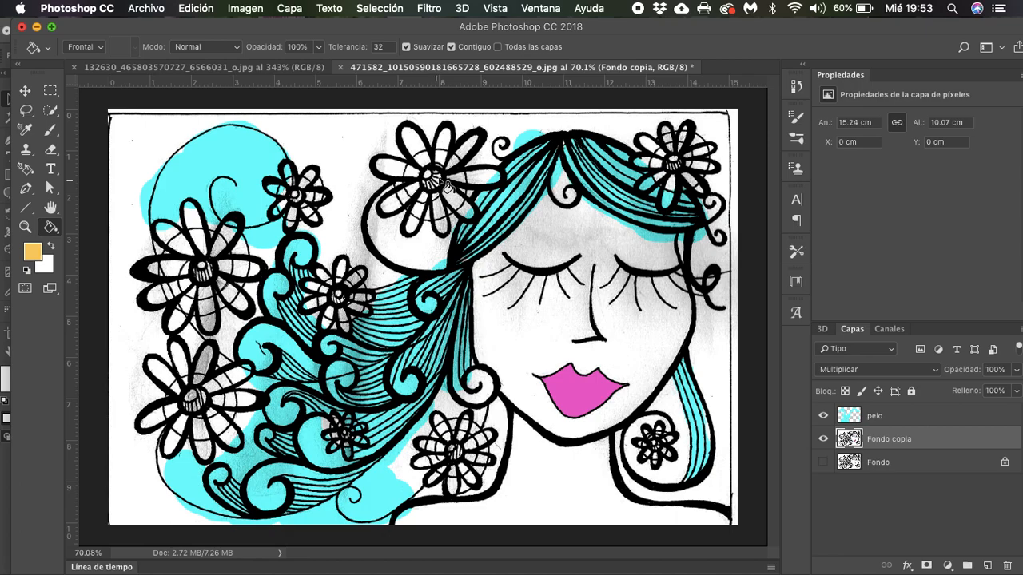
scroll(444, 177, up, 5)
scroll(444, 177, up, 10)
click(411, 416)
scroll(411, 416, down, 5)
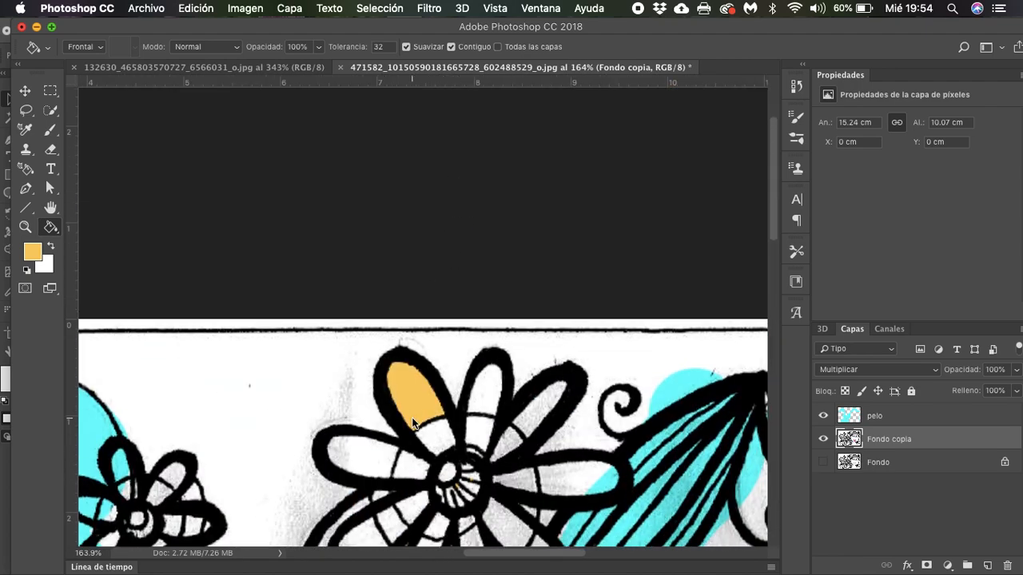
click(336, 312)
Step: Fill the striped segments in the centre of the large flower above the fringe with the same yellow
click(444, 335)
click(441, 319)
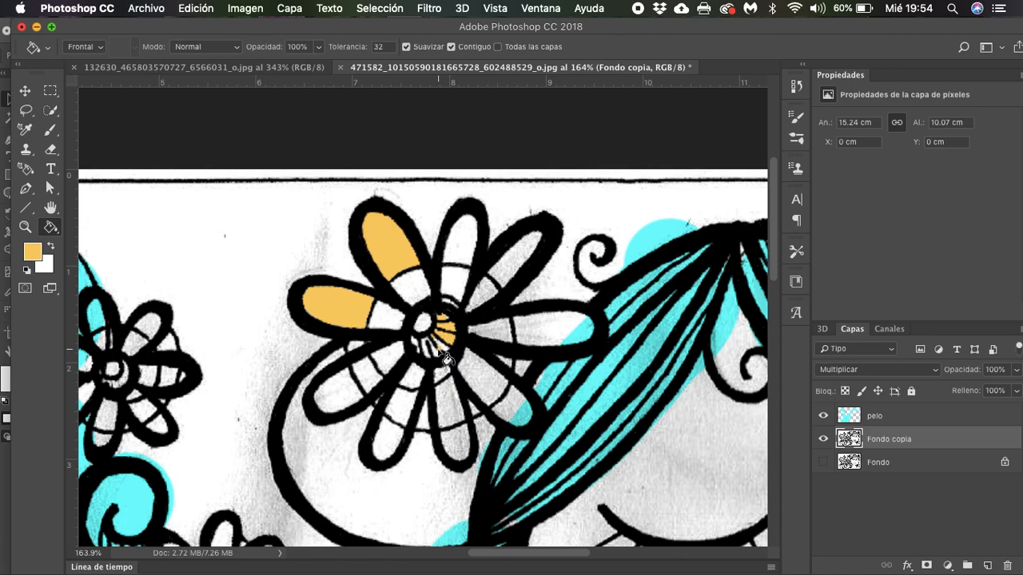
scroll(446, 361, up, 5)
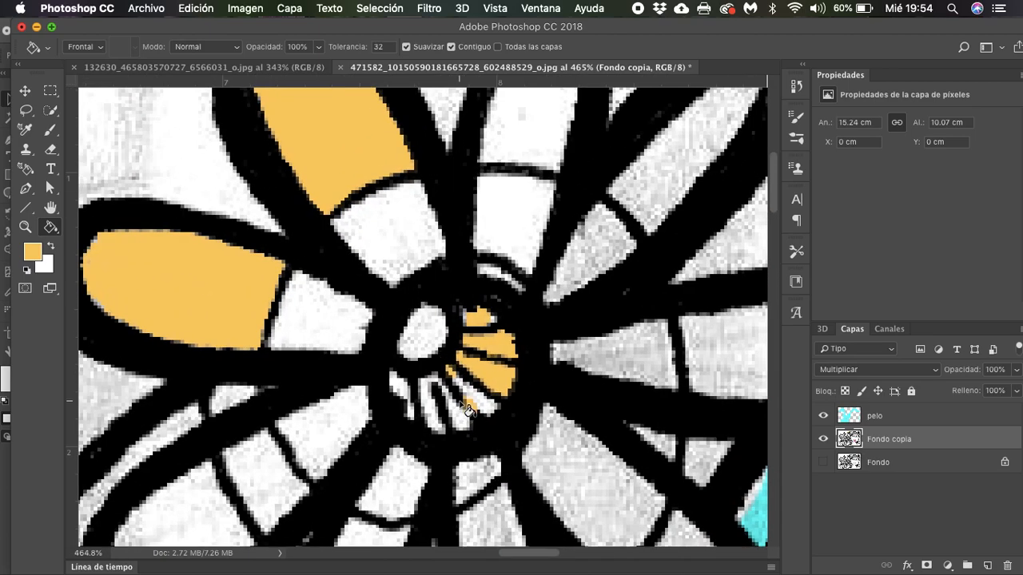
click(467, 407)
key(super+z)
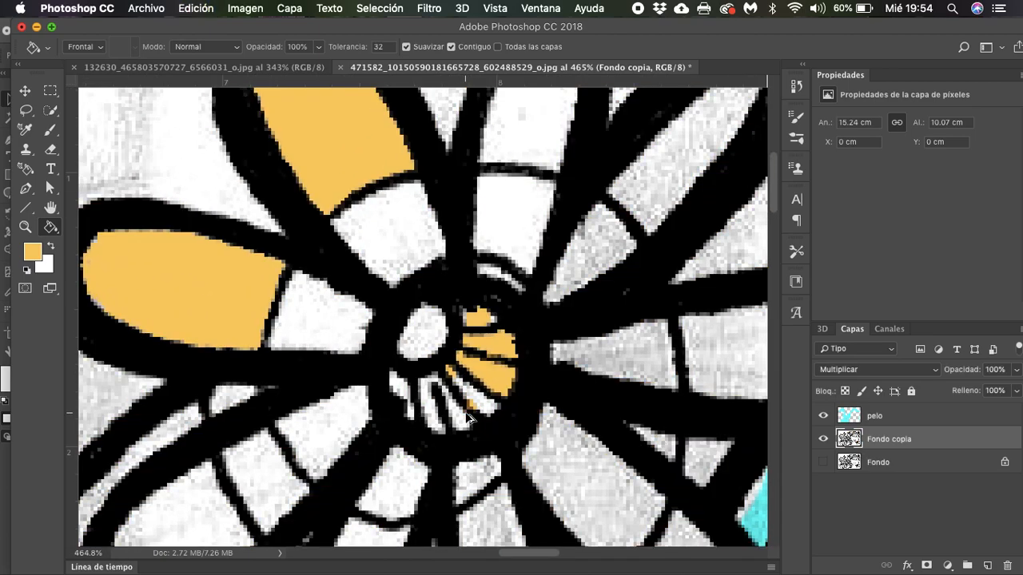
click(471, 412)
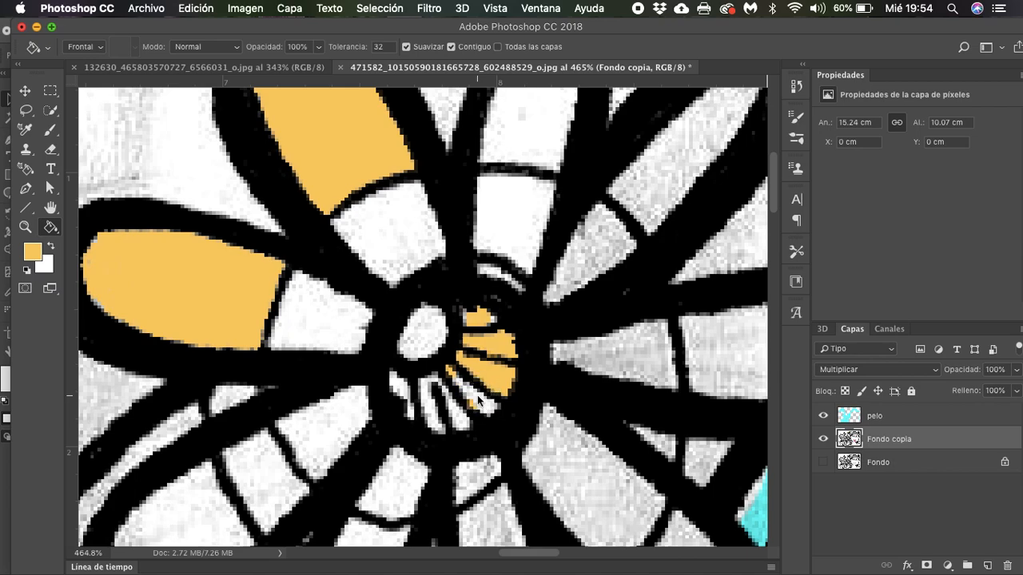
click(441, 423)
click(406, 389)
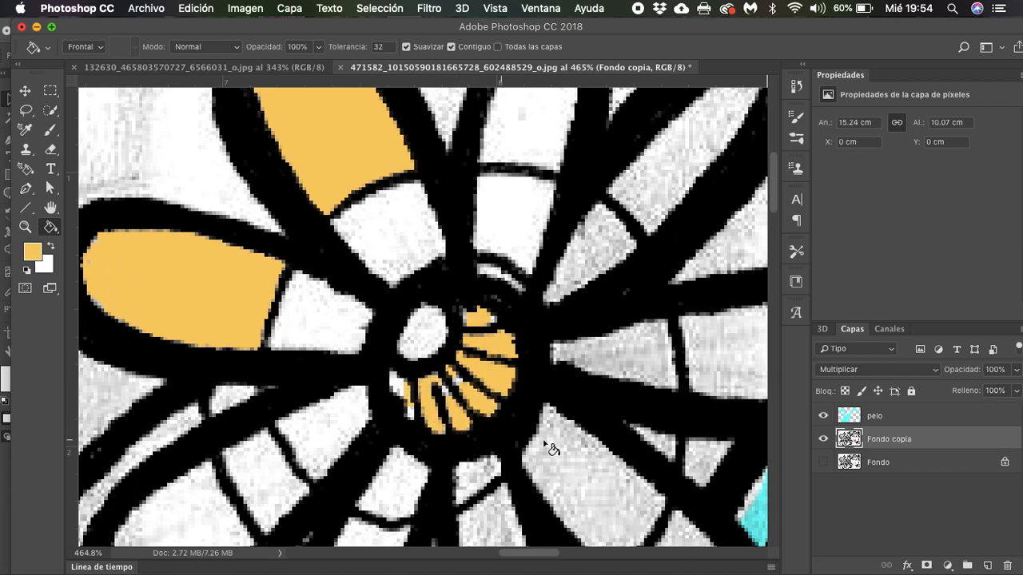
Step: Fill the inner sections of the large flower's lower-right and upper-right petals with the same yellow
click(583, 464)
scroll(588, 467, down, 5)
click(511, 284)
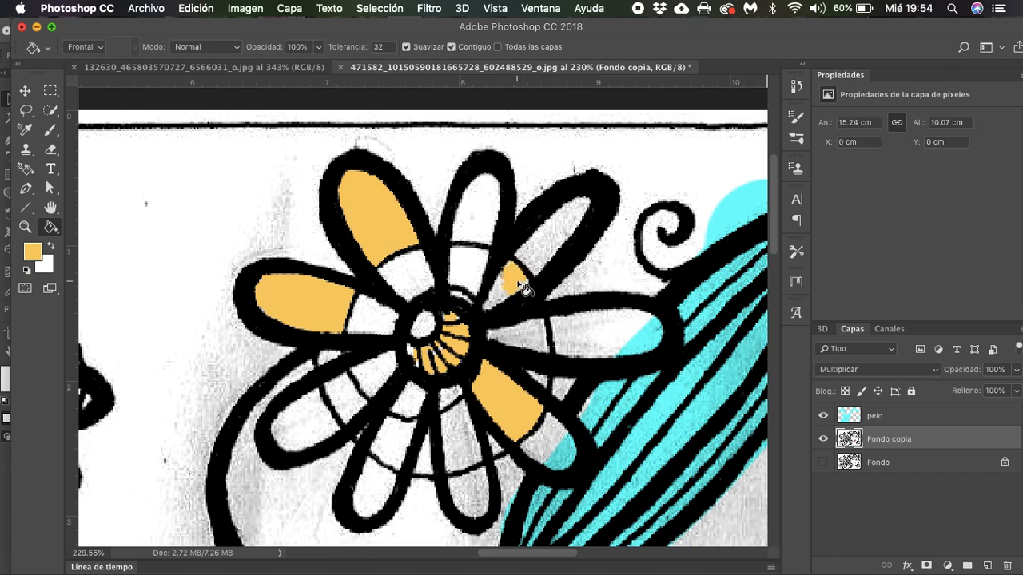
click(495, 294)
scroll(548, 491, down, 5)
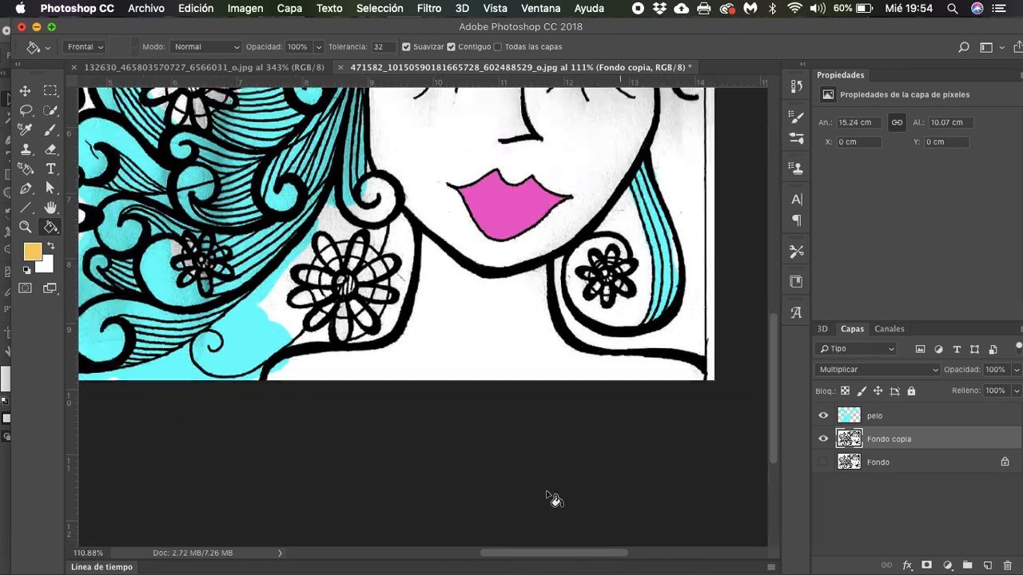
scroll(554, 499, down, 3)
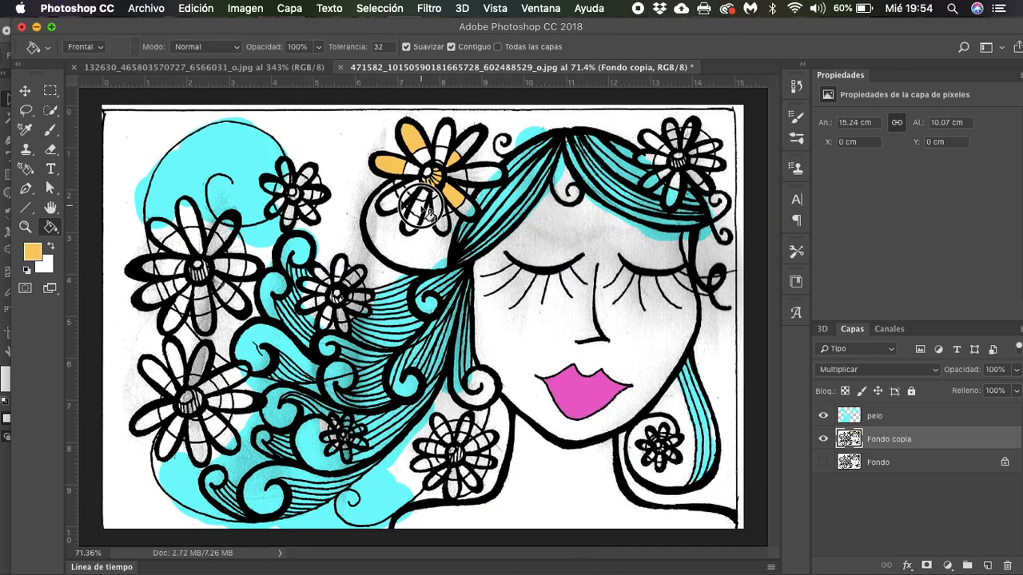